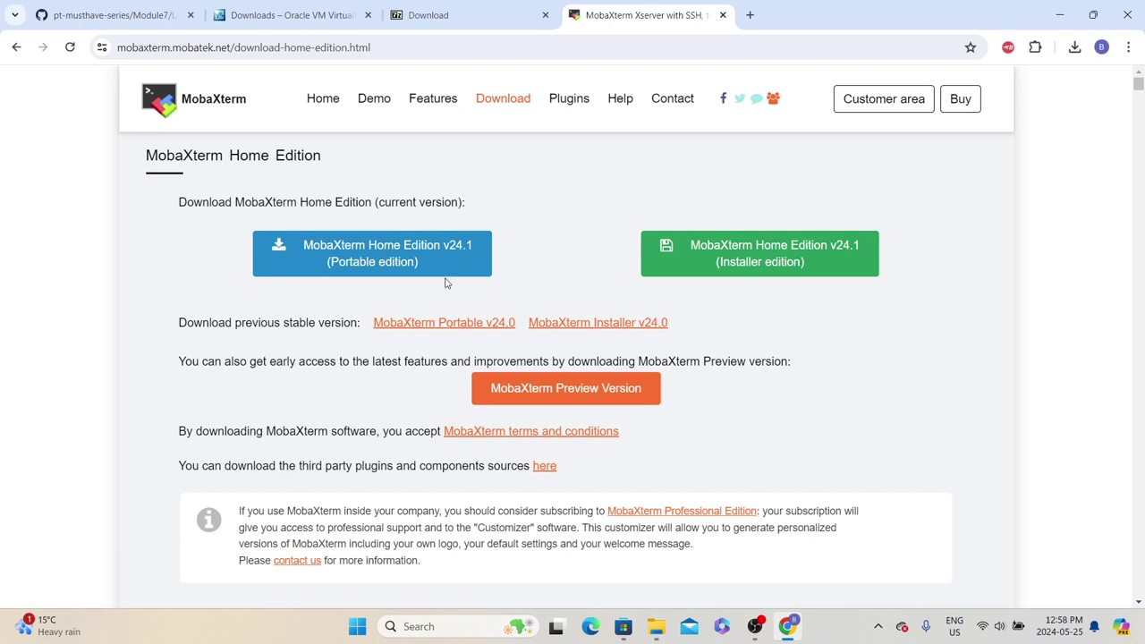
Confirm the MobaXterm portable zip is in Downloads, then select the line 12 AlmaLinux OVA link in the GitHub notes
{"action": "left_click", "coordinate": [656, 629]}
{"action": "left_click", "coordinate": [222, 170]}
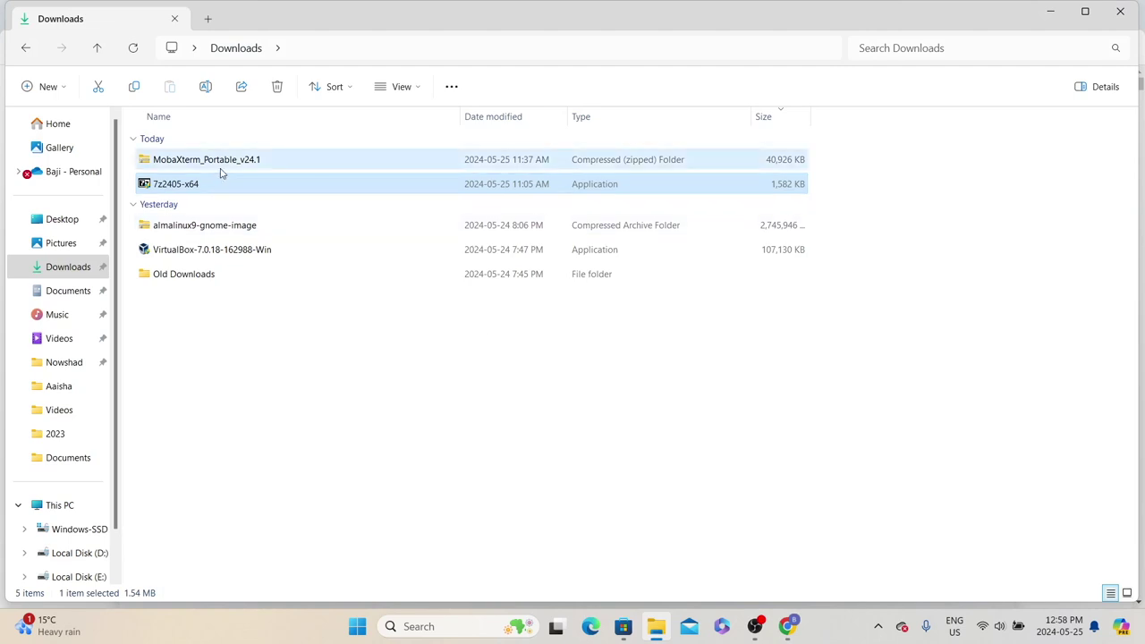
{"action": "key", "text": "alt+Tab"}
{"action": "key", "text": "ctrl+1"}
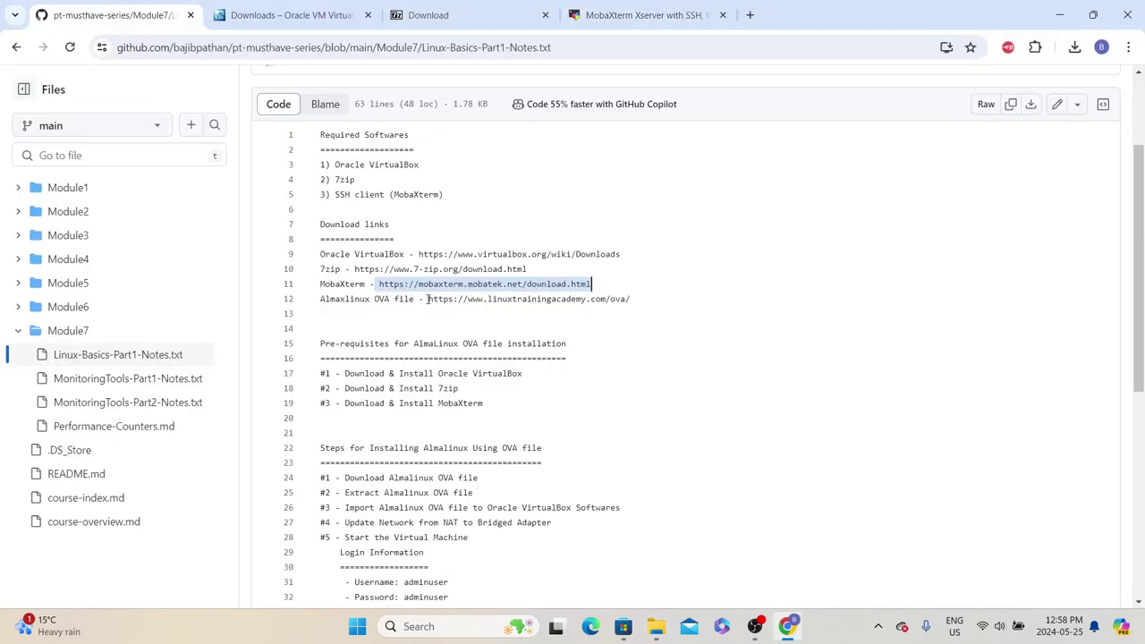
{"action": "left_click_drag", "start_coordinate": [632, 299], "coordinate": [435, 298]}
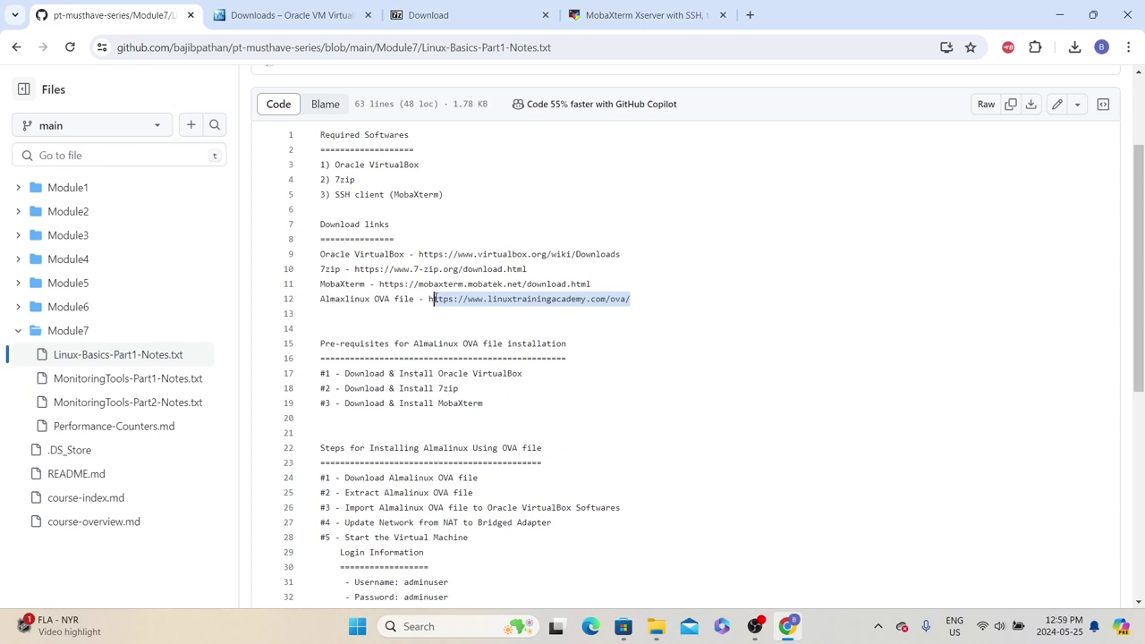
Load the copied AlmaLinux OVA link in a new tab and open the AlmaLinux 9 Gnome download on Google Drive
{"action": "left_click", "coordinate": [749, 15]}
{"action": "type", "text": "https://www.linuxtrainingacademy.com/ova/"}
{"action": "key", "text": "Return"}
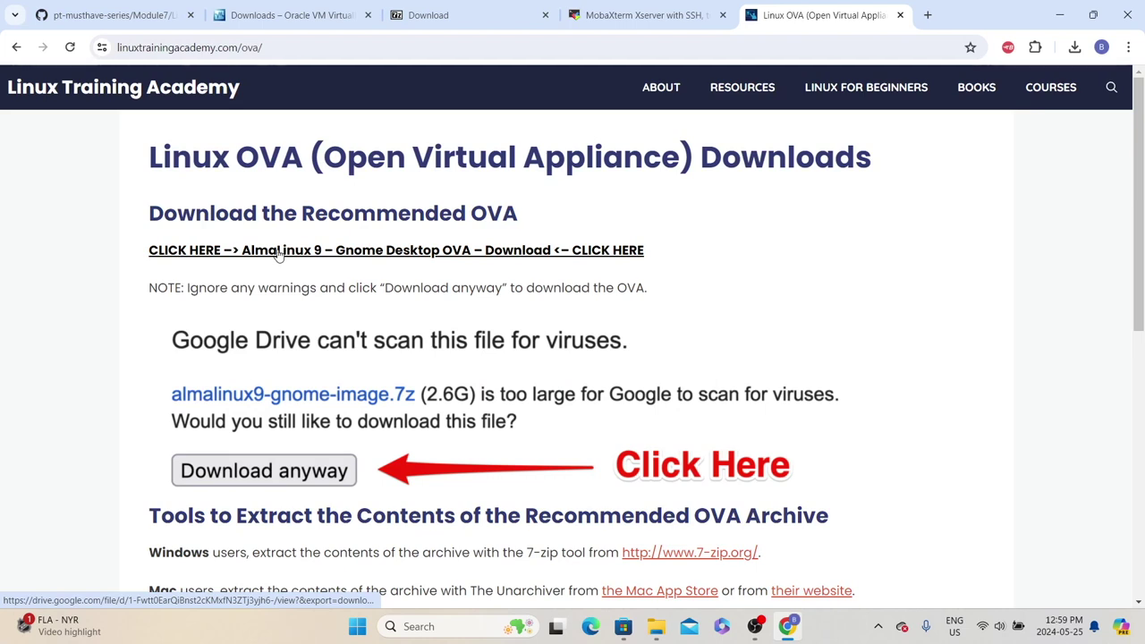
{"action": "left_click", "coordinate": [449, 259]}
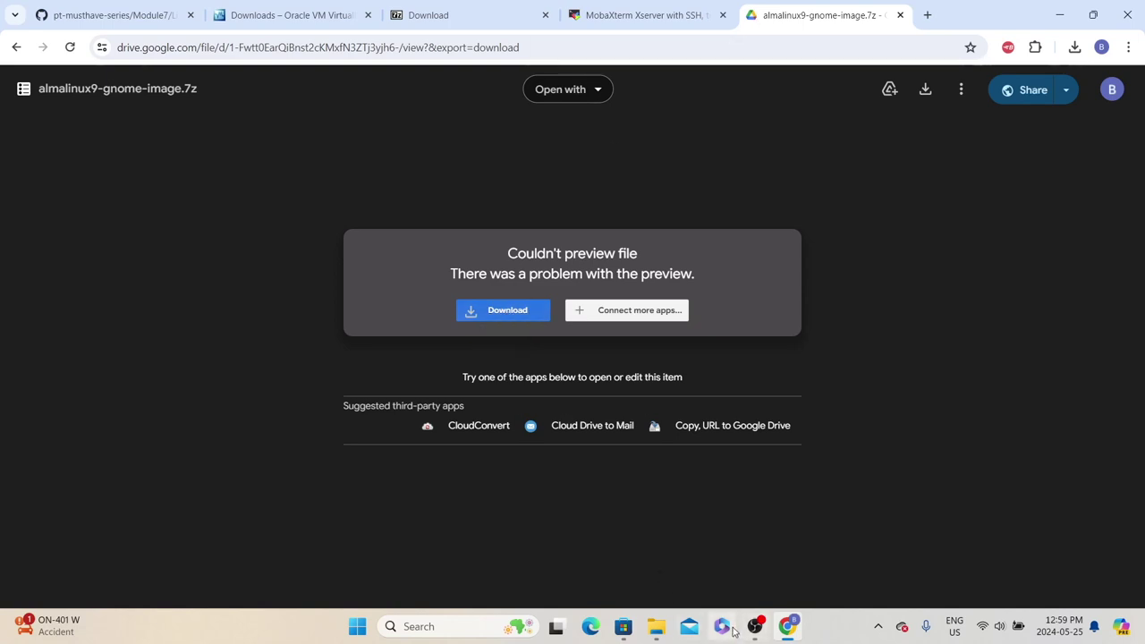
{"action": "key", "text": "alt+Tab"}
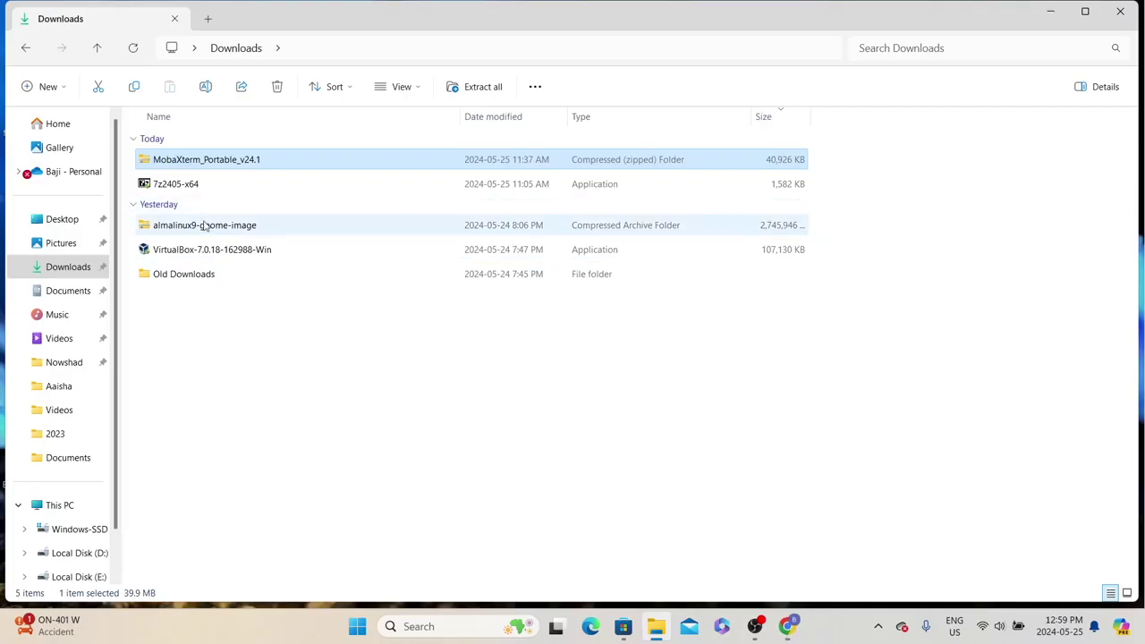
Select the almalinux9-gnome-image archive, then highlight the prerequisites heading and Install Oracle VirtualBox step in the notes
{"action": "left_click", "coordinate": [220, 230]}
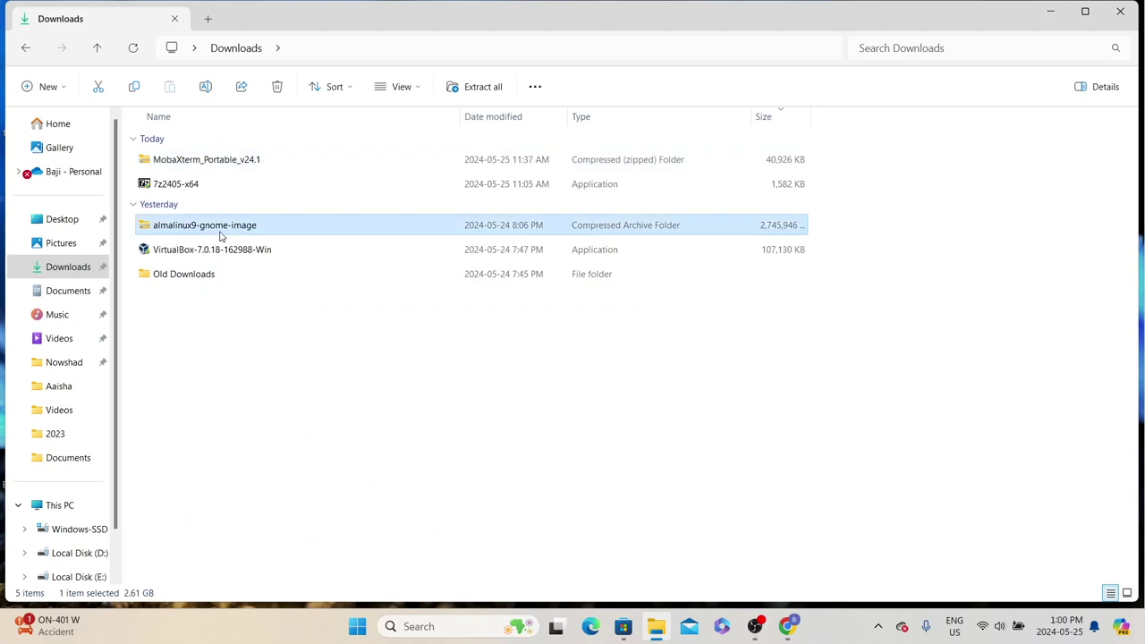
{"action": "key", "text": "alt+Tab"}
{"action": "key", "text": "ctrl+Tab"}
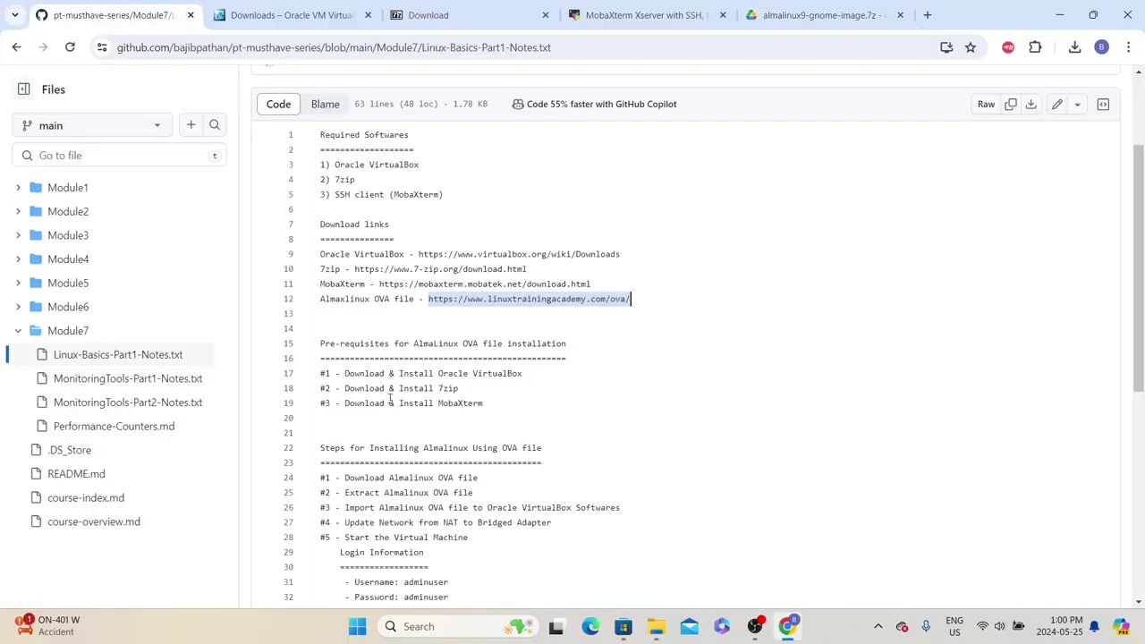
{"action": "left_click_drag", "start_coordinate": [328, 345], "coordinate": [533, 345]}
{"action": "left_click", "coordinate": [416, 362]}
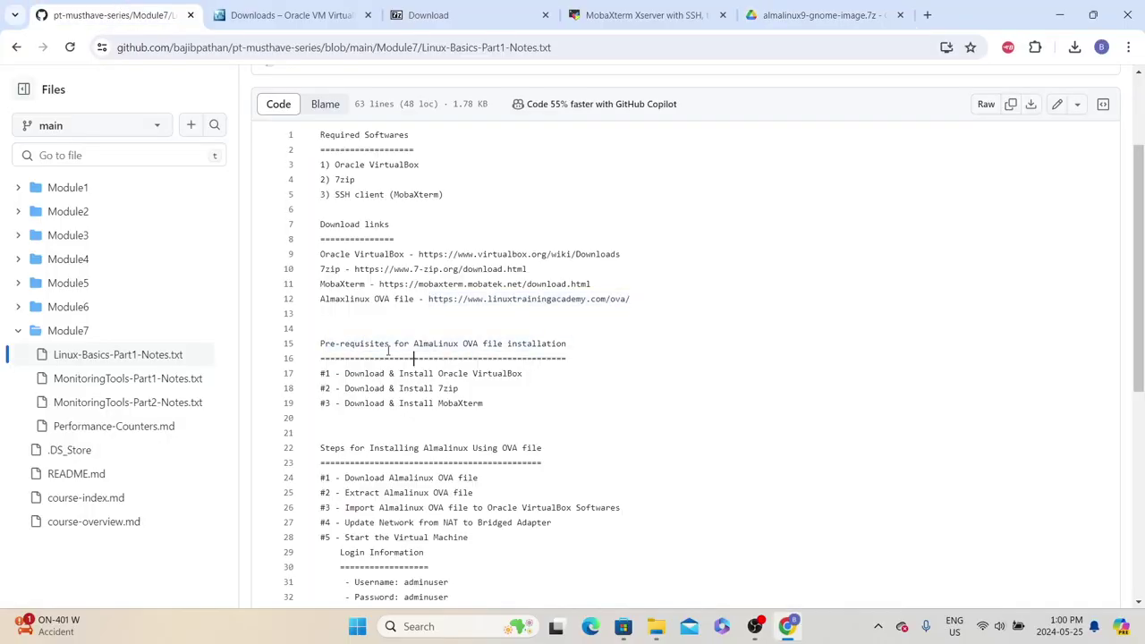
{"action": "triple_click", "coordinate": [388, 352]}
{"action": "left_click", "coordinate": [329, 361]}
{"action": "left_click_drag", "start_coordinate": [537, 378], "coordinate": [320, 375]}
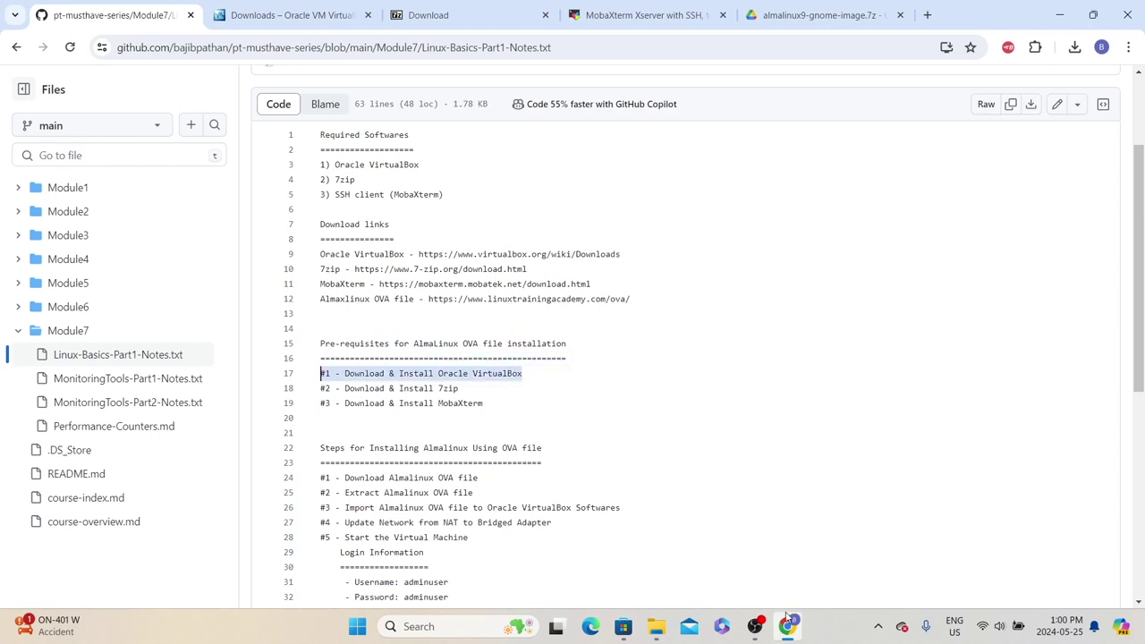
{"action": "left_click", "coordinate": [786, 618]}
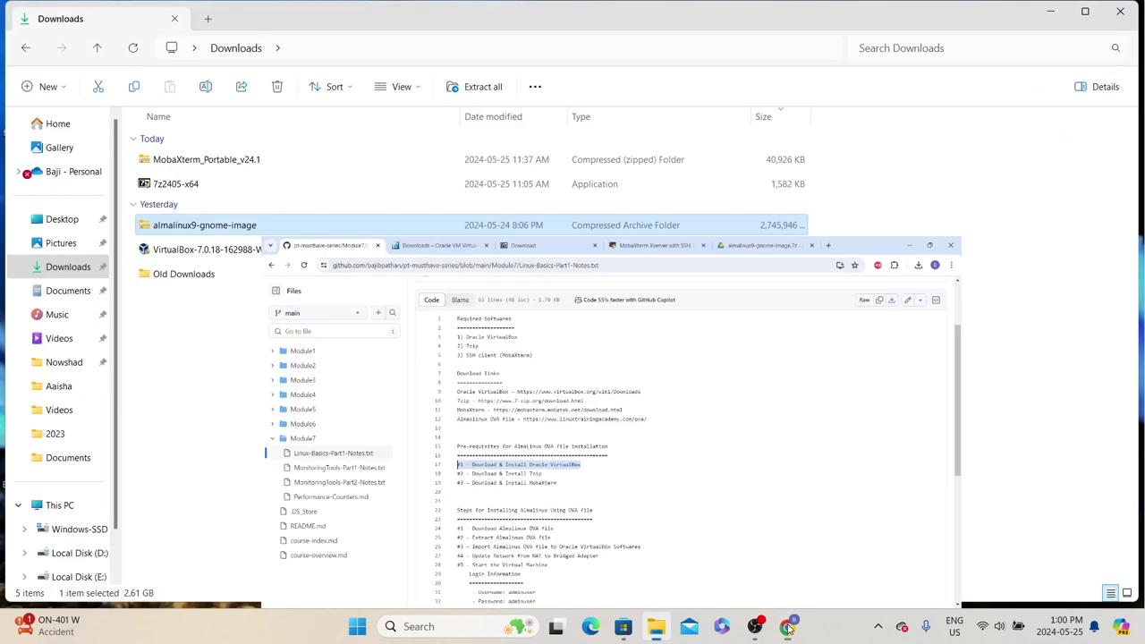
Install VirtualBox 7.0.18 with default location and features, accepting the network and Python warnings, without launching it
{"action": "double_click", "coordinate": [181, 254]}
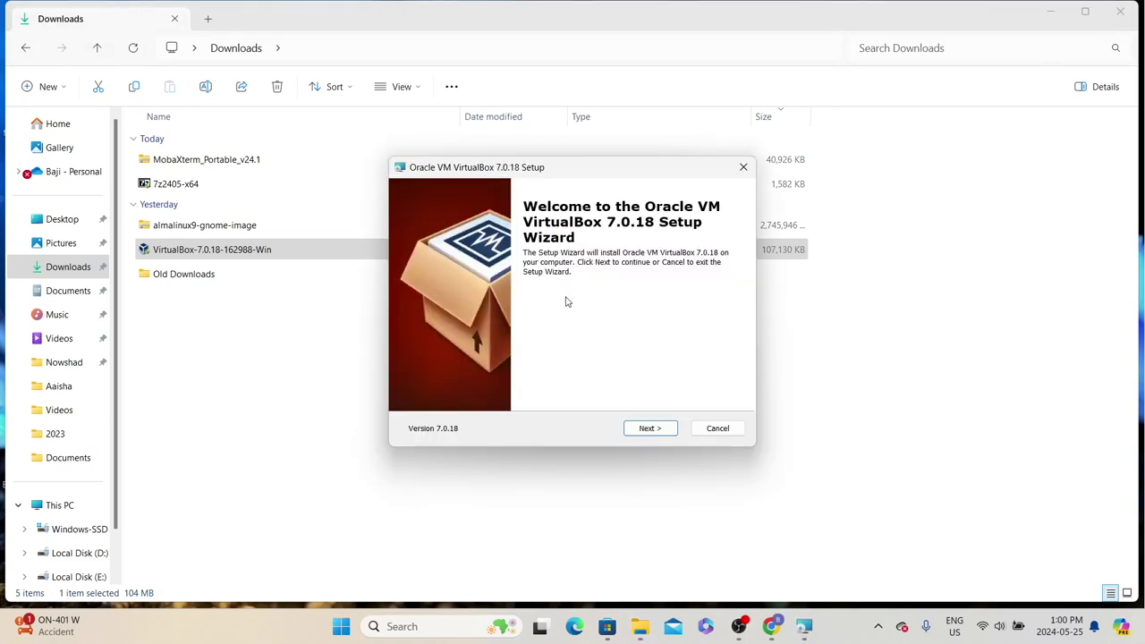
{"action": "left_click", "coordinate": [653, 428]}
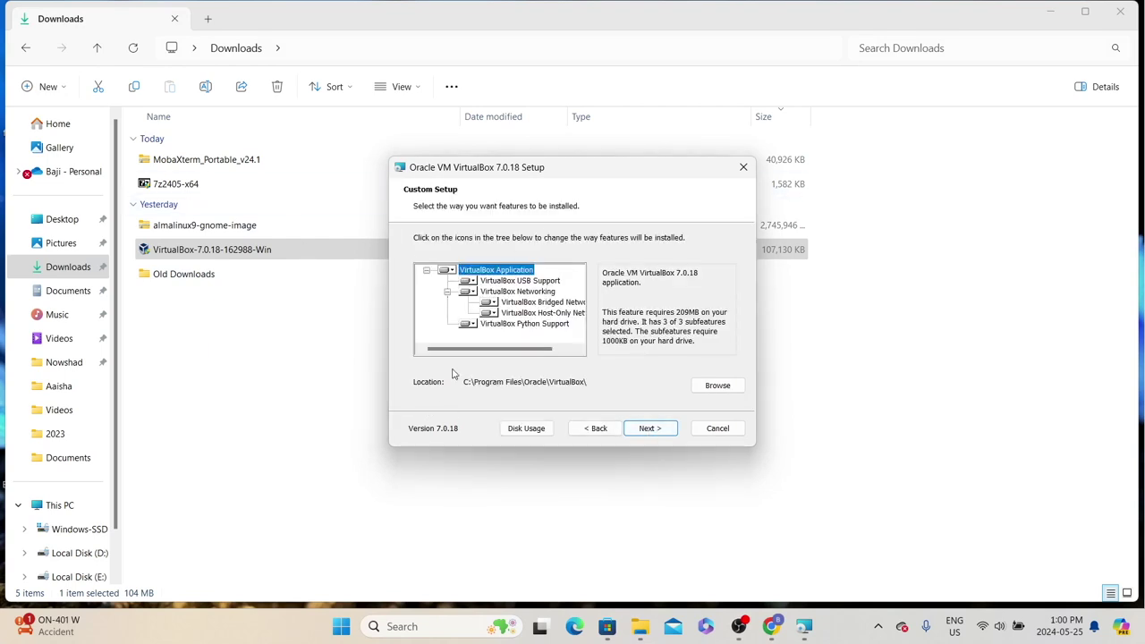
{"action": "left_click", "coordinate": [739, 391]}
{"action": "left_click", "coordinate": [654, 428]}
{"action": "left_click", "coordinate": [645, 433]}
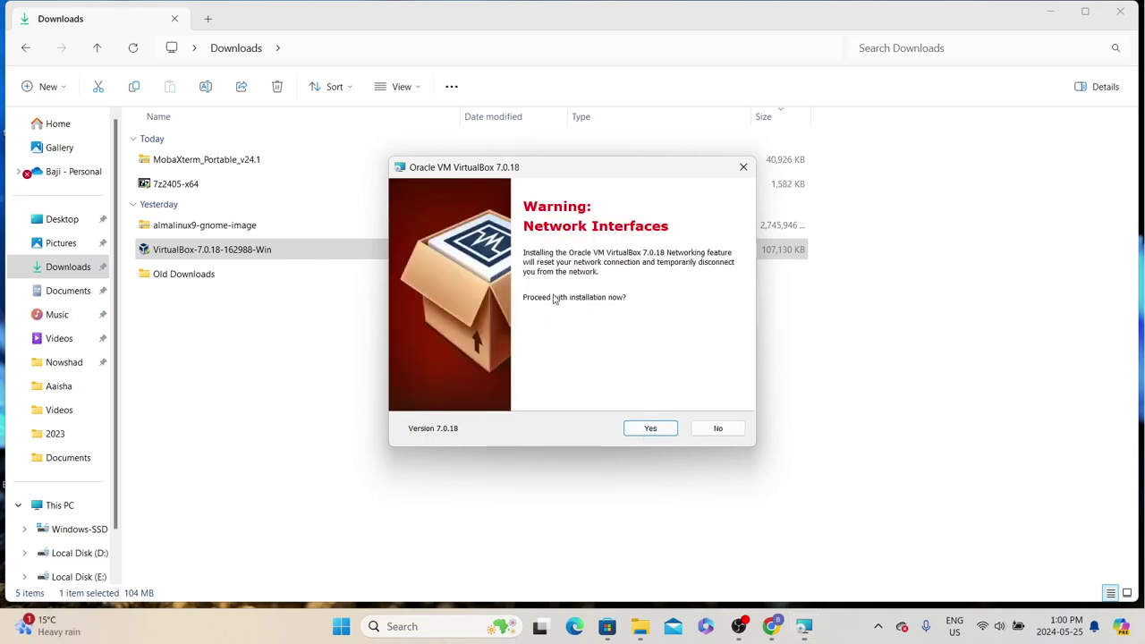
{"action": "left_click", "coordinate": [665, 435]}
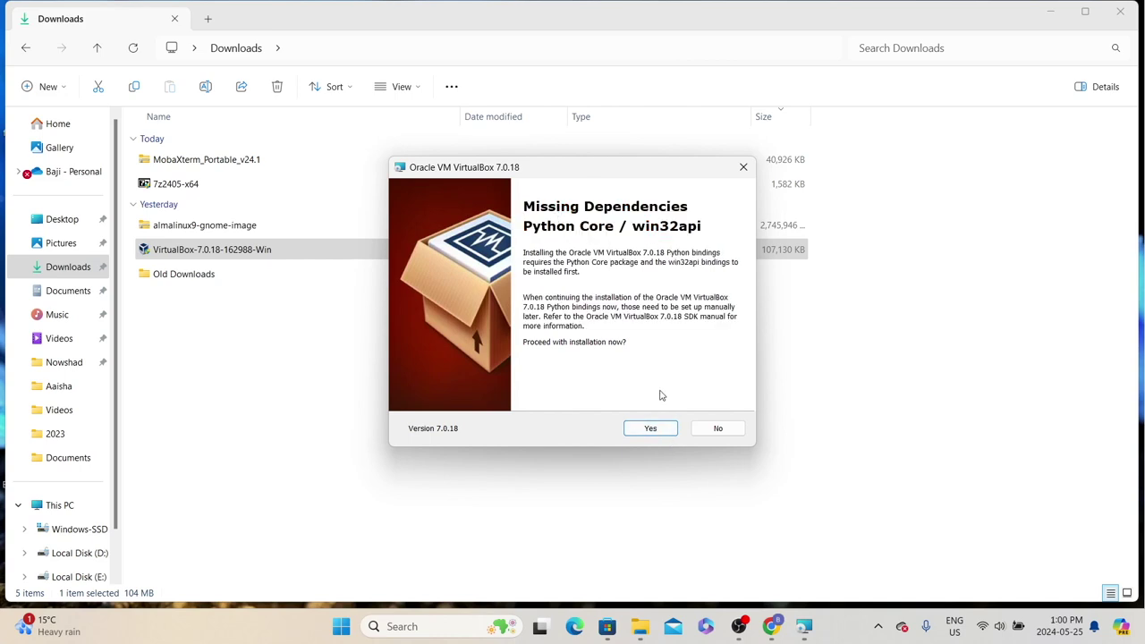
{"action": "left_click", "coordinate": [675, 430]}
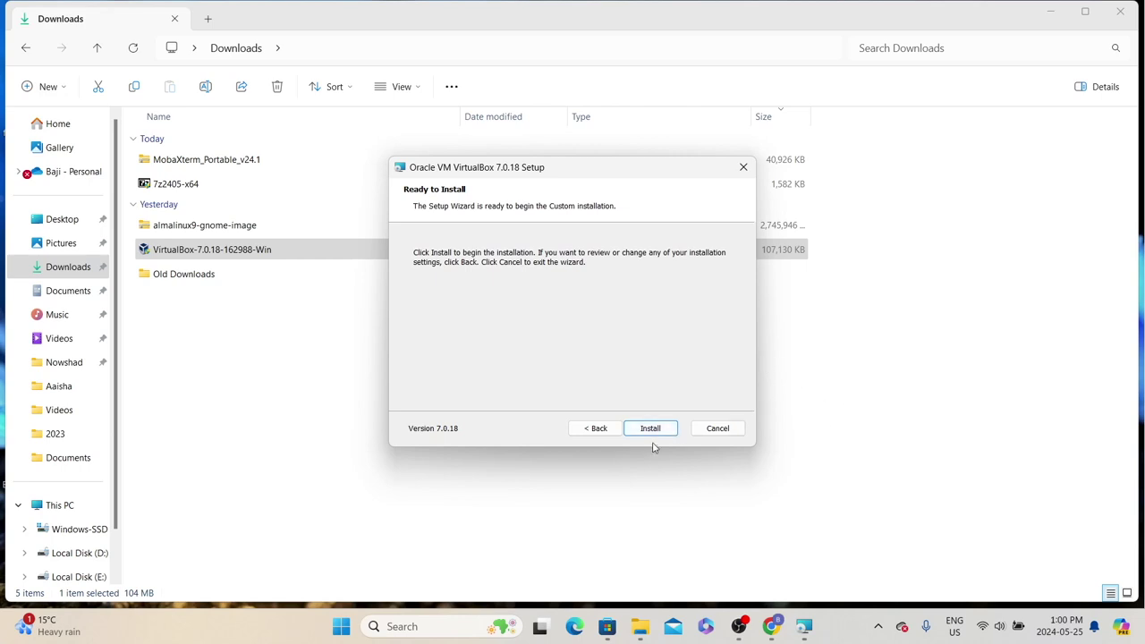
{"action": "left_click", "coordinate": [645, 425]}
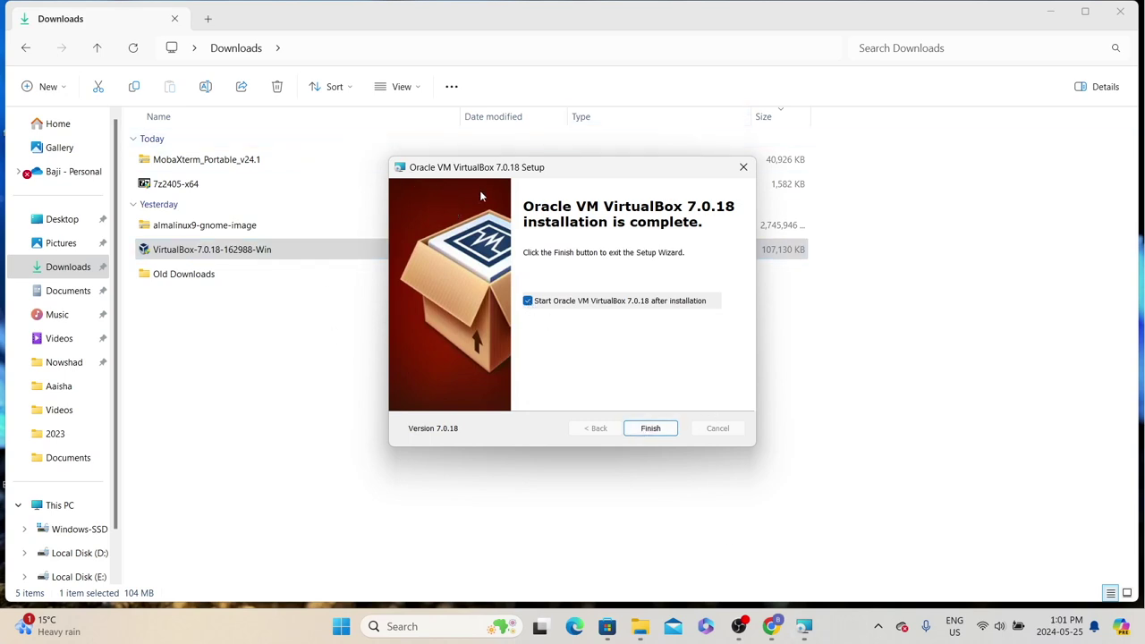
{"action": "left_click", "coordinate": [528, 301]}
{"action": "left_click", "coordinate": [658, 432]}
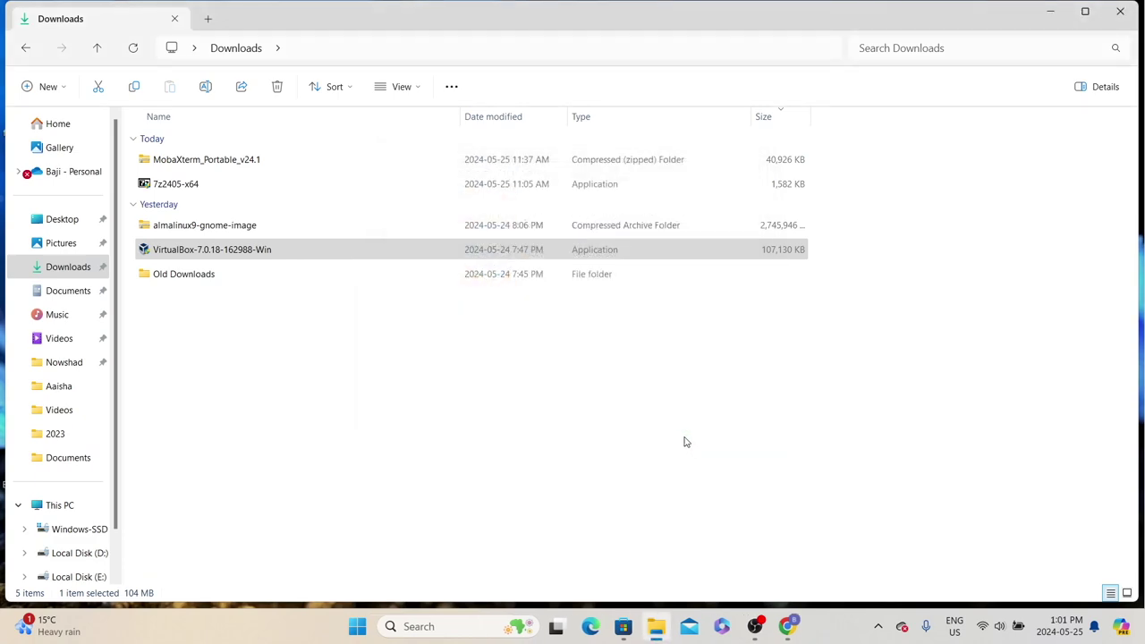
Re-highlight the Oracle VirtualBox step and locate the Install 7zip step in the notes, then return to Downloads
{"action": "left_click", "coordinate": [787, 626]}
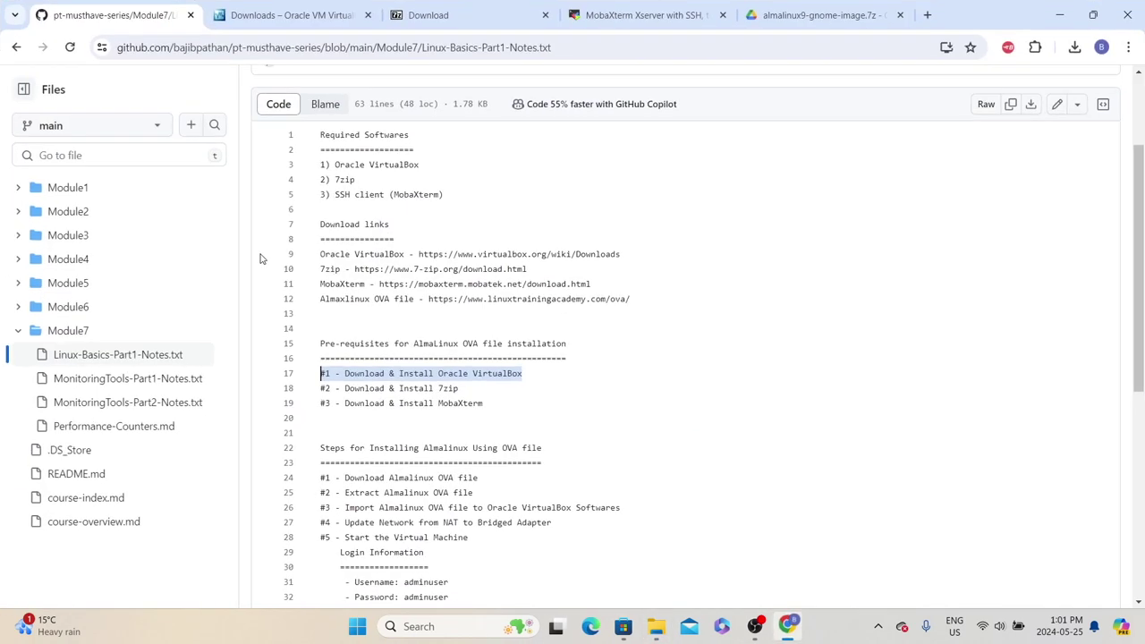
{"action": "left_click", "coordinate": [339, 377]}
{"action": "left_click_drag", "start_coordinate": [522, 373], "coordinate": [335, 388]}
{"action": "left_click", "coordinate": [391, 388]}
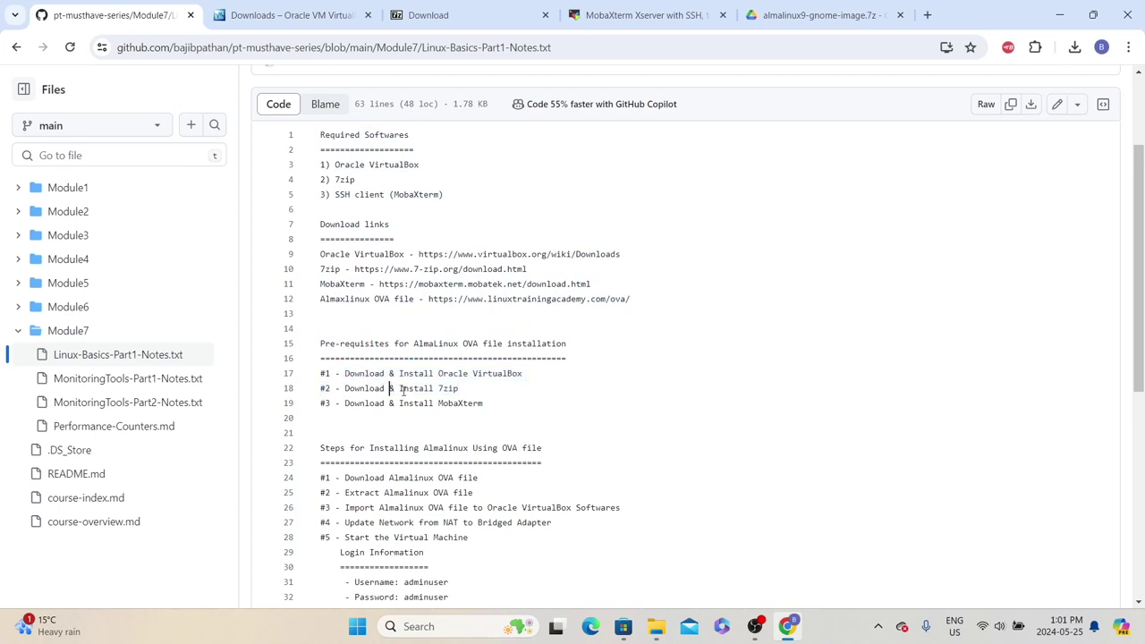
{"action": "mouse_move", "coordinate": [648, 631]}
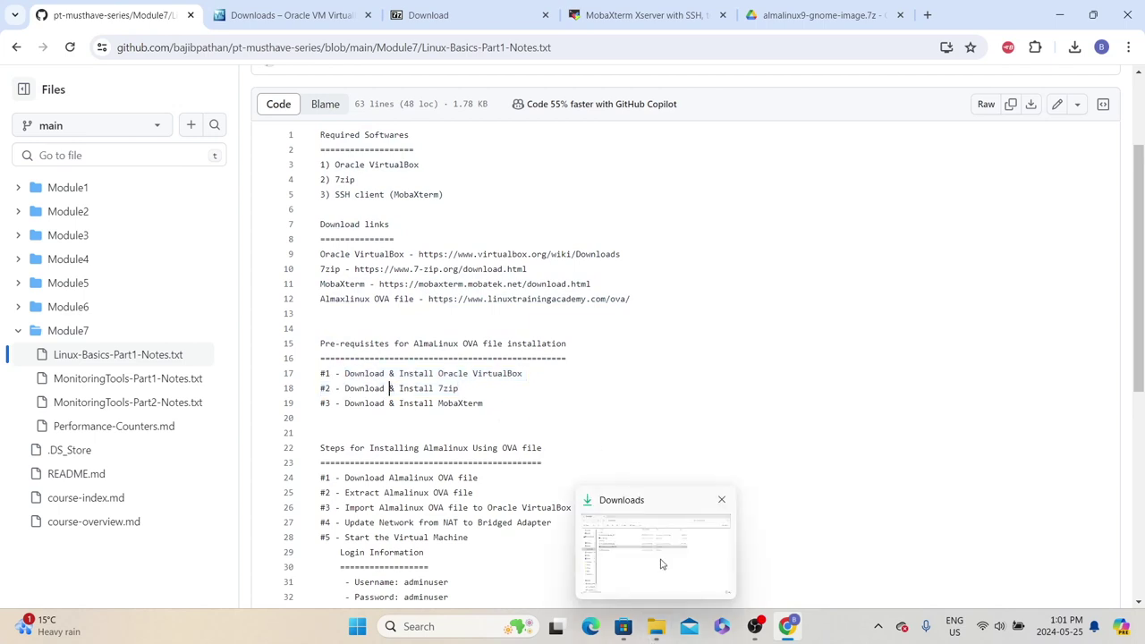
{"action": "left_click", "coordinate": [660, 562]}
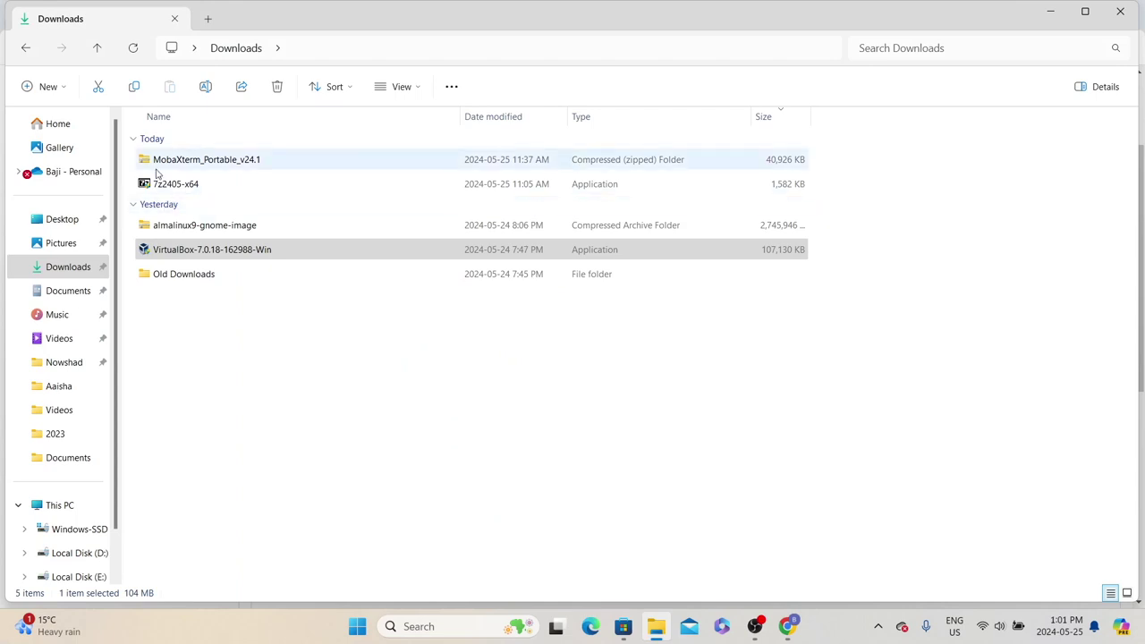
Run the 7z2405-x64 installer to put 7-Zip 24.05 in C:\Program Files\7-Zip\, then close it
{"action": "double_click", "coordinate": [170, 183]}
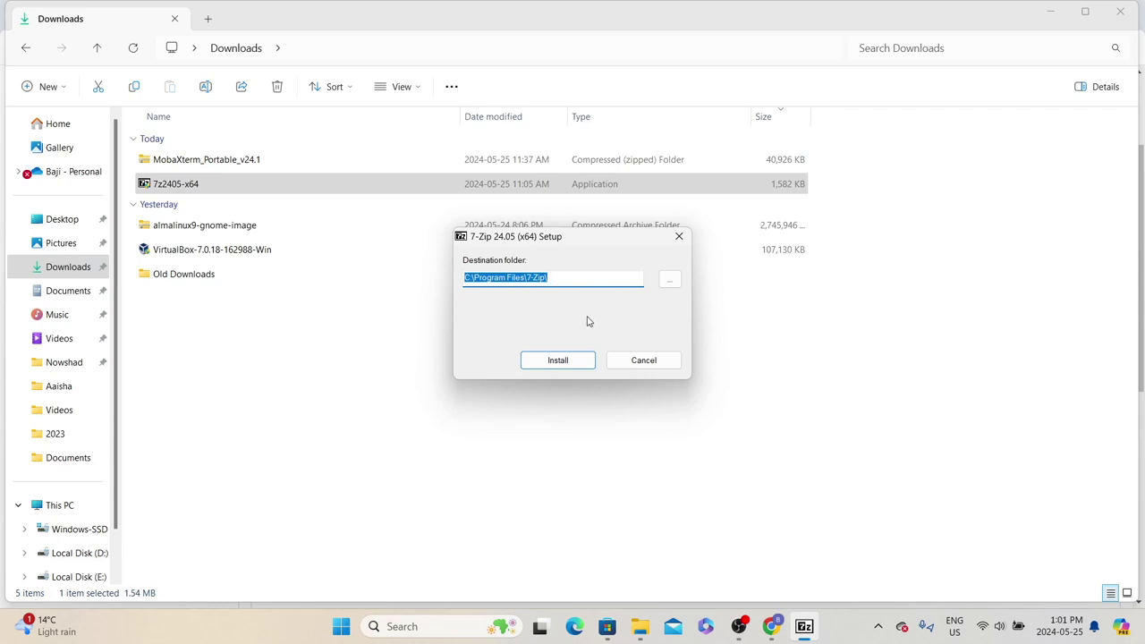
{"action": "left_click", "coordinate": [577, 364]}
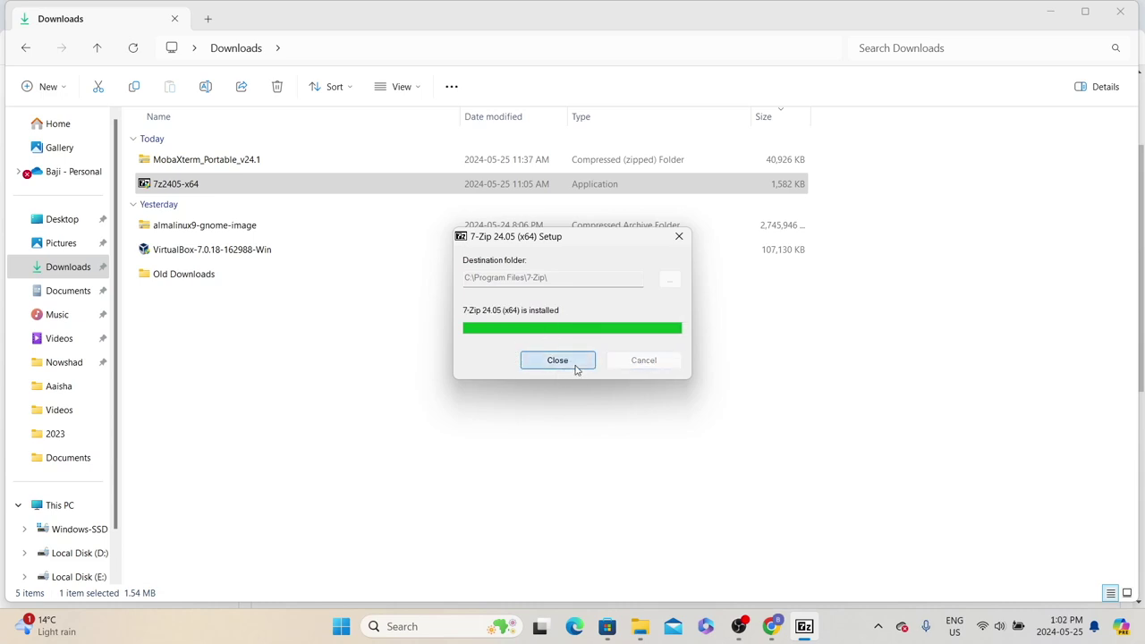
{"action": "left_click", "coordinate": [557, 360]}
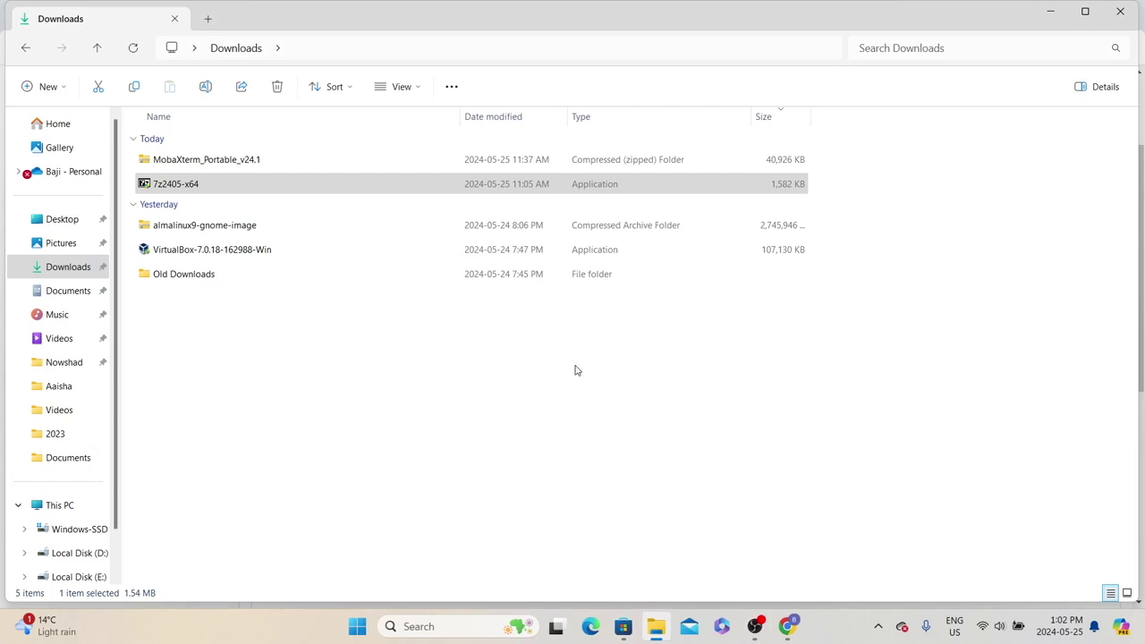
Highlight the Download & Install MobaXterm step in the notes, then select the MobaXterm portable zip in Downloads
{"action": "left_click", "coordinate": [787, 626]}
{"action": "left_click_drag", "start_coordinate": [355, 404], "coordinate": [484, 404]}
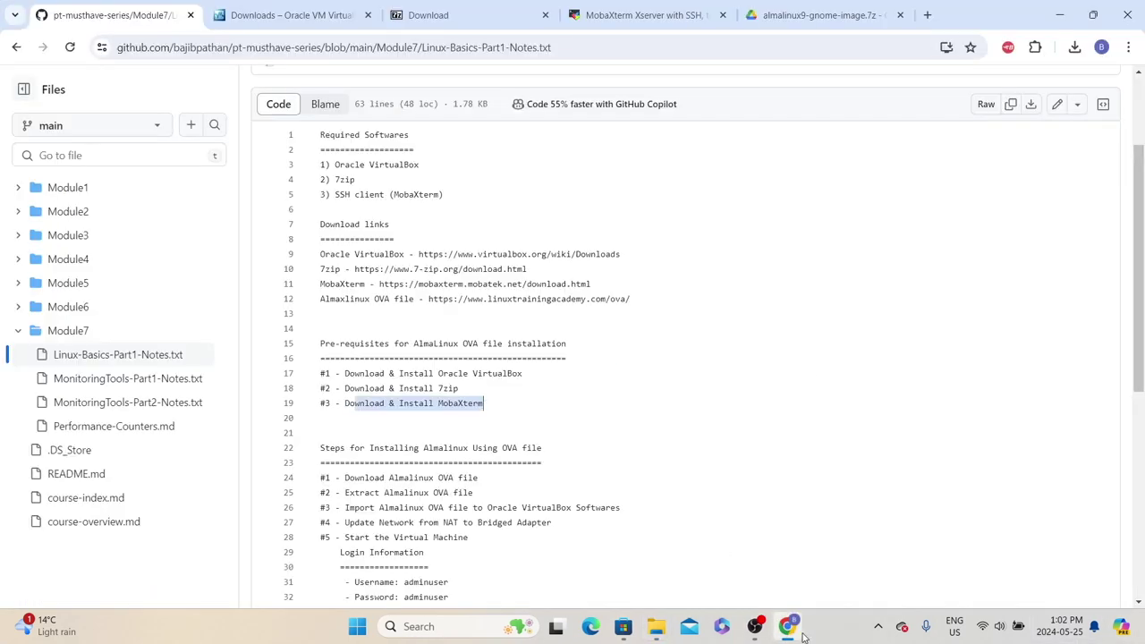
{"action": "left_click", "coordinate": [789, 628]}
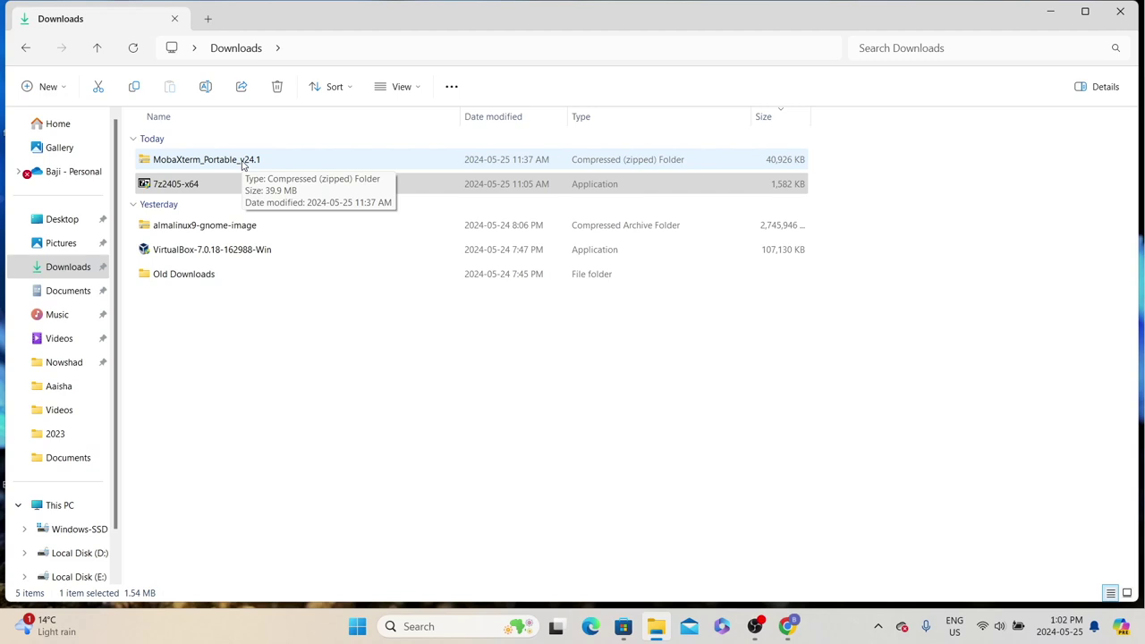
{"action": "left_click", "coordinate": [243, 161]}
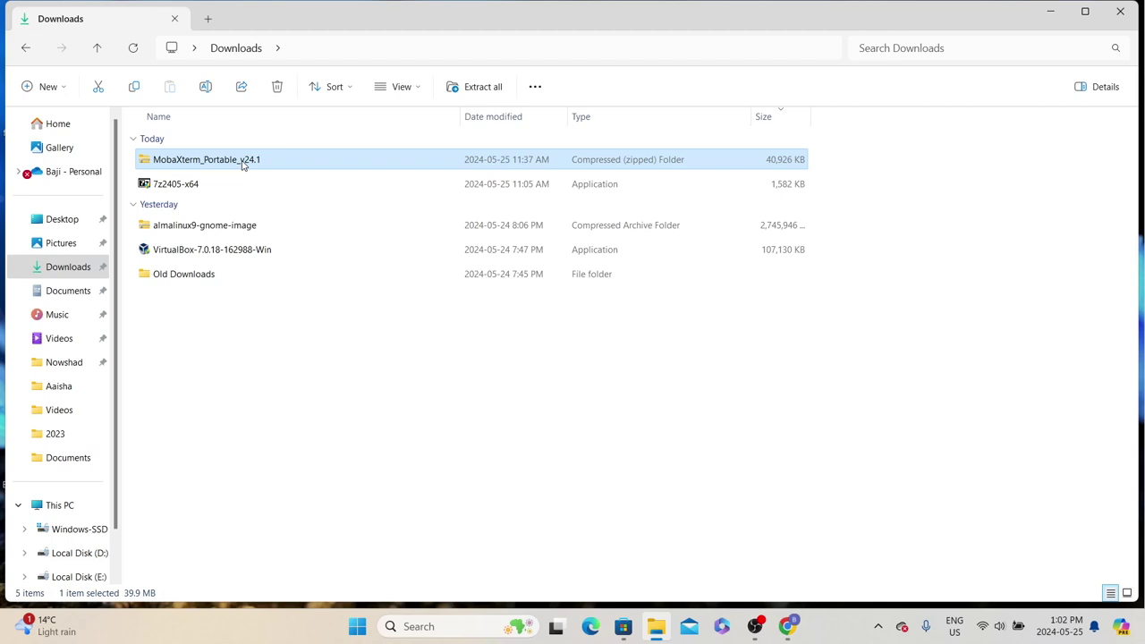
Use Extract All on the MobaXterm zip to unpack it into the suggested MobaXterm_Portable_v24.1 folder
{"action": "right_click", "coordinate": [242, 161]}
{"action": "left_click", "coordinate": [332, 285]}
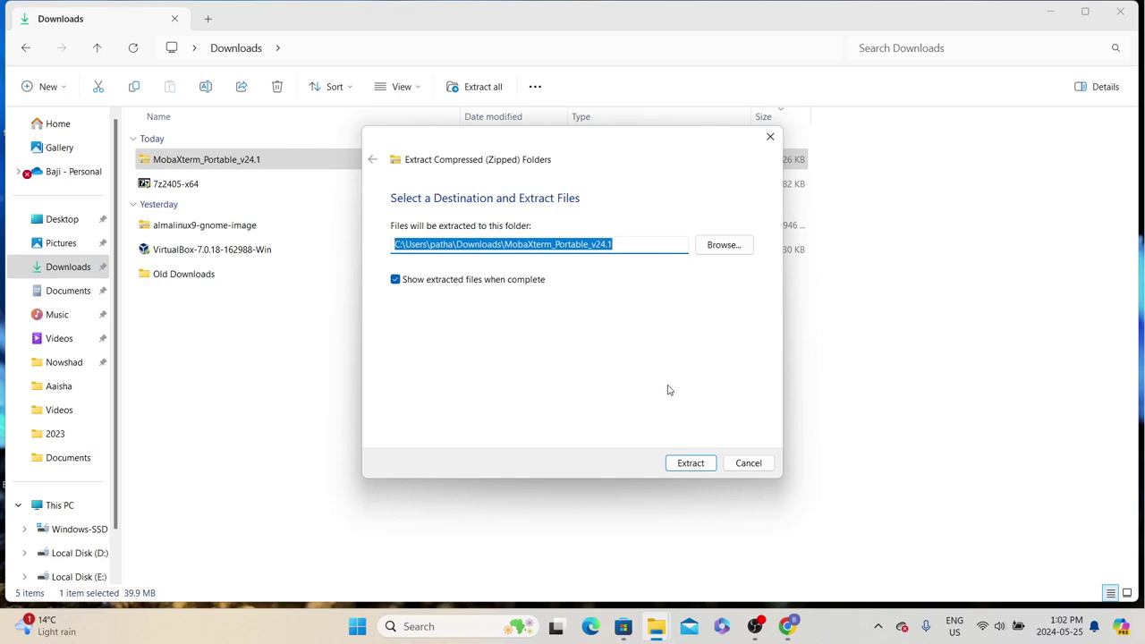
{"action": "left_click", "coordinate": [688, 462]}
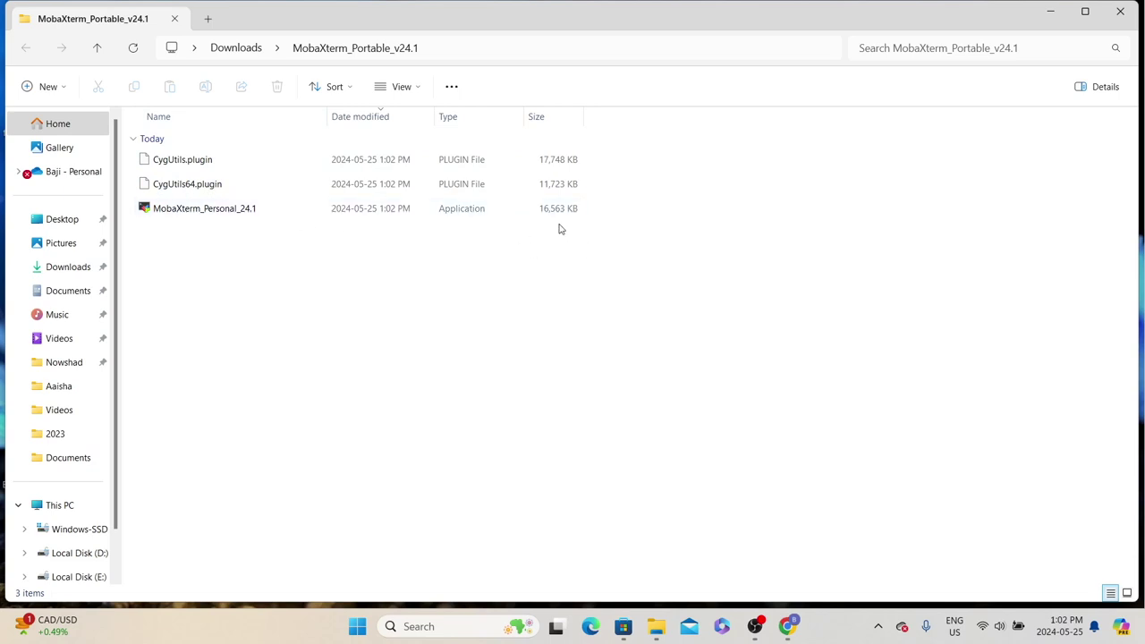
Launch MobaXterm_Personal_24.1 to verify it runs, close it, and select the almalinux9-gnome-image archive in Downloads
{"action": "left_click", "coordinate": [154, 215]}
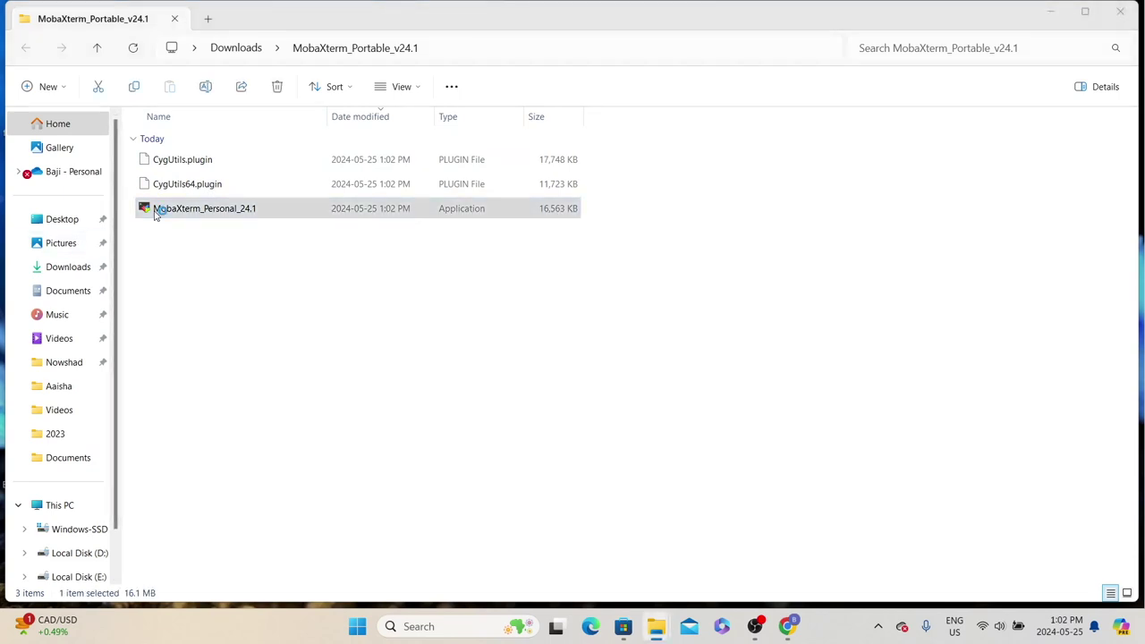
{"action": "double_click", "coordinate": [154, 214]}
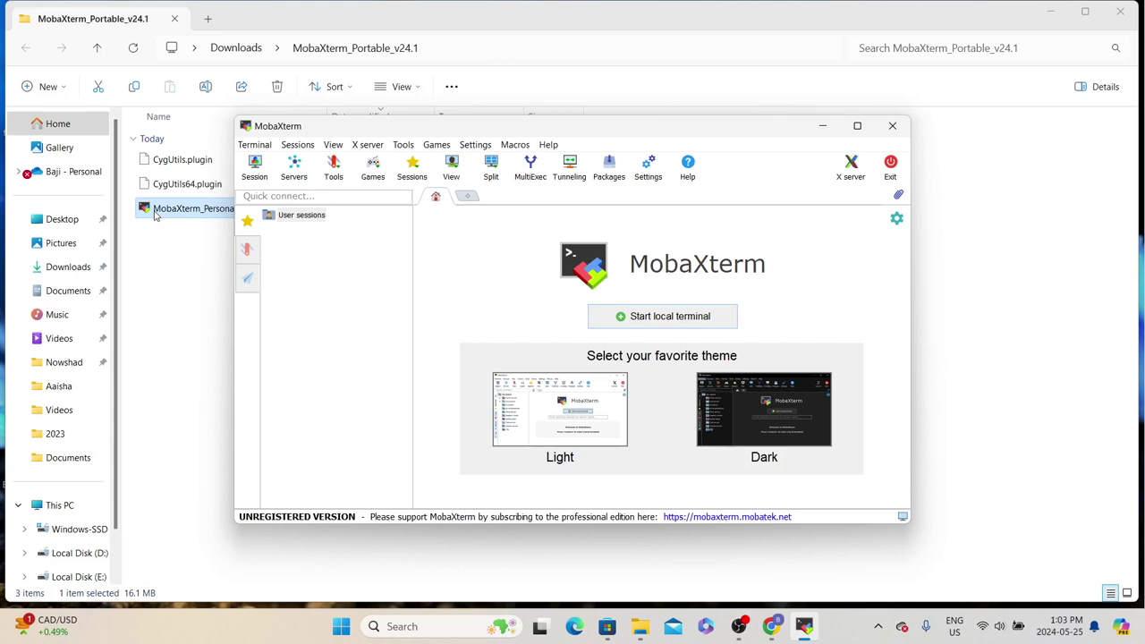
{"action": "left_click", "coordinate": [892, 125]}
{"action": "left_click", "coordinate": [236, 47]}
{"action": "left_click", "coordinate": [191, 252]}
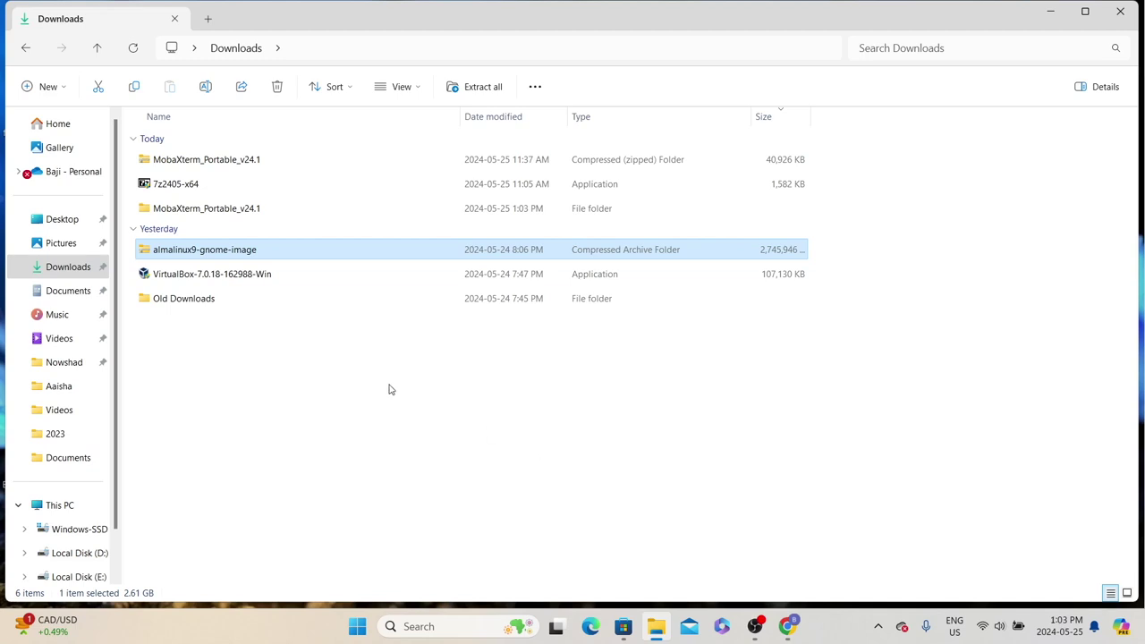
Extract the almalinux9-gnome-image archive into Downloads with 7-Zip's Extract Here
{"action": "right_click", "coordinate": [222, 252]}
{"action": "left_click", "coordinate": [310, 489]}
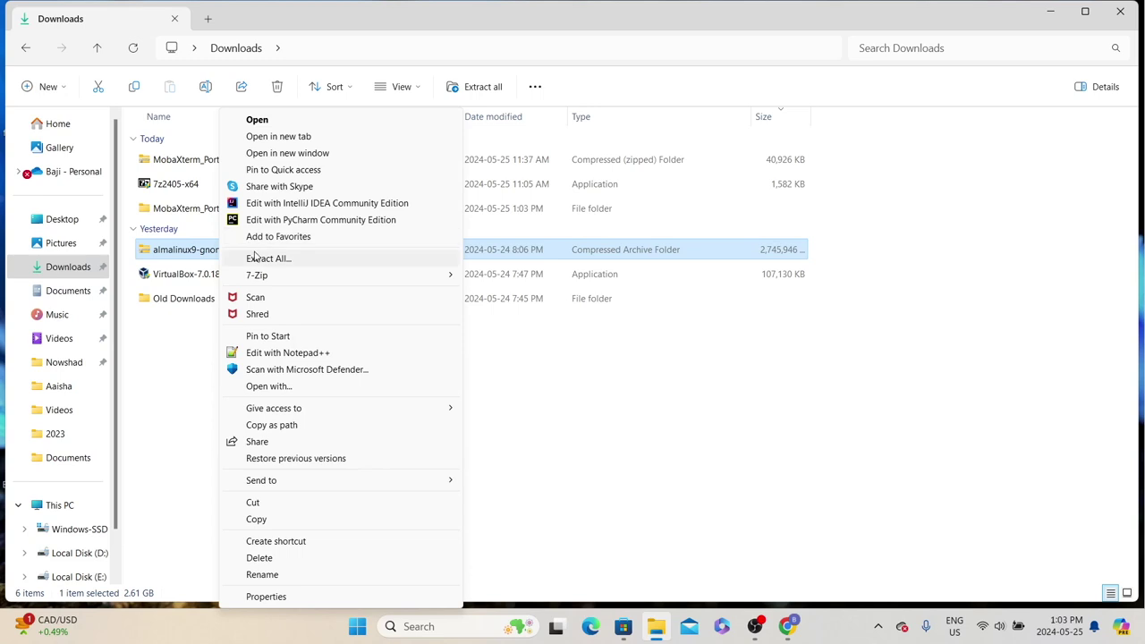
{"action": "mouse_move", "coordinate": [258, 274]}
{"action": "left_click", "coordinate": [534, 328]}
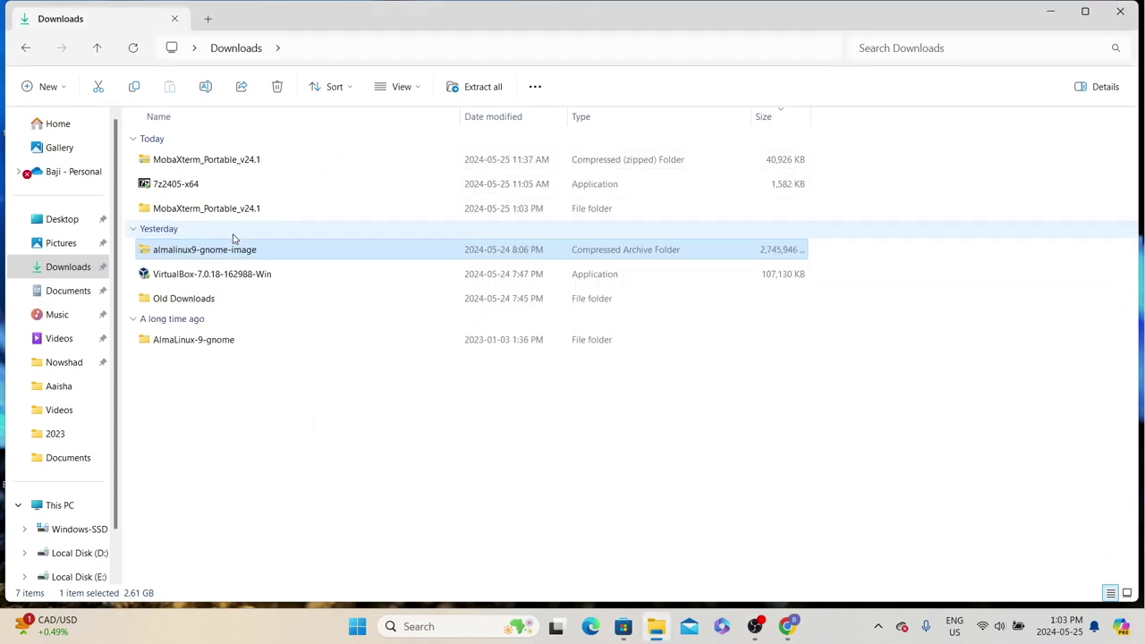
Open the new AlmaLinux-9-gnome folder to reveal AlmaLinux-9.1-x86_64-gnome.ova, then return to the course notes
{"action": "left_click", "coordinate": [204, 299], "text": "shift"}
{"action": "left_click", "coordinate": [217, 349]}
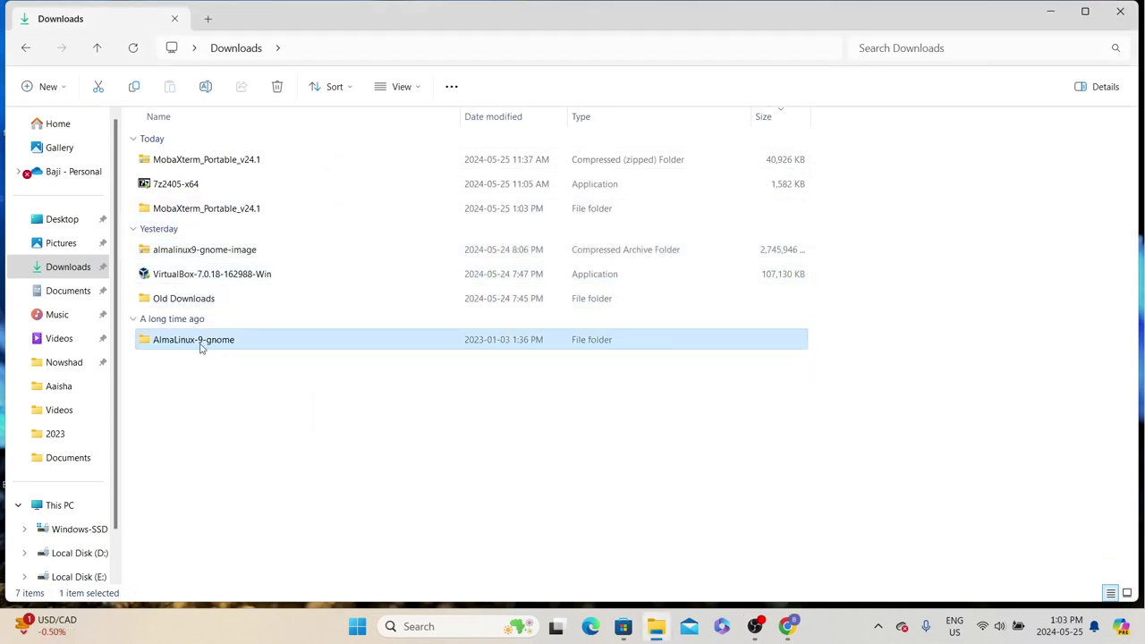
{"action": "double_click", "coordinate": [213, 343]}
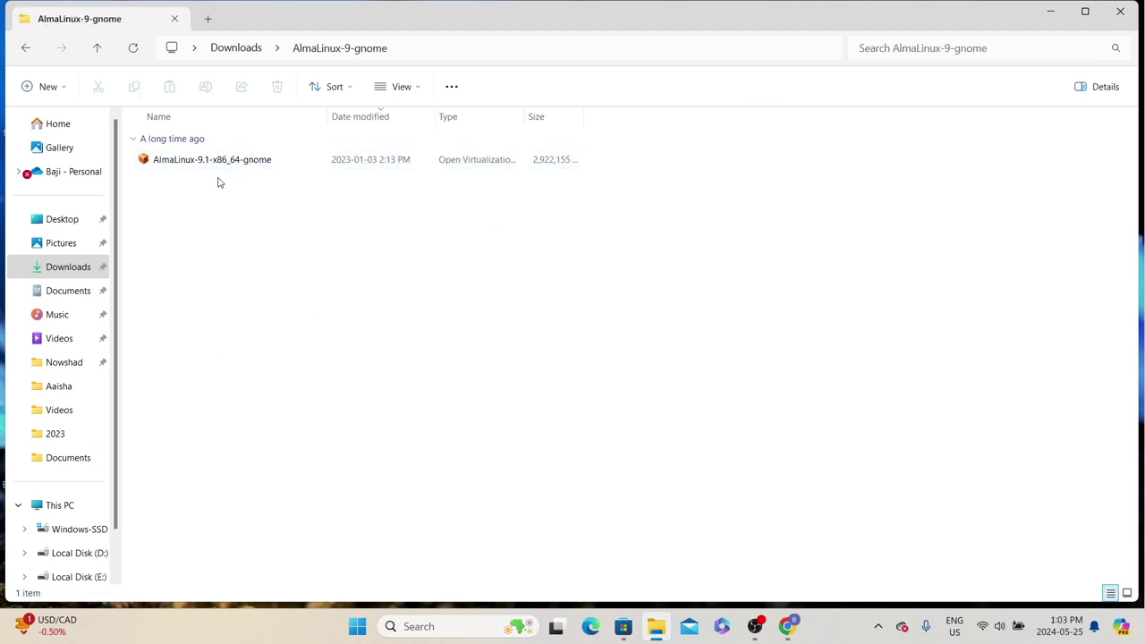
{"action": "key", "text": "alt+Tab"}
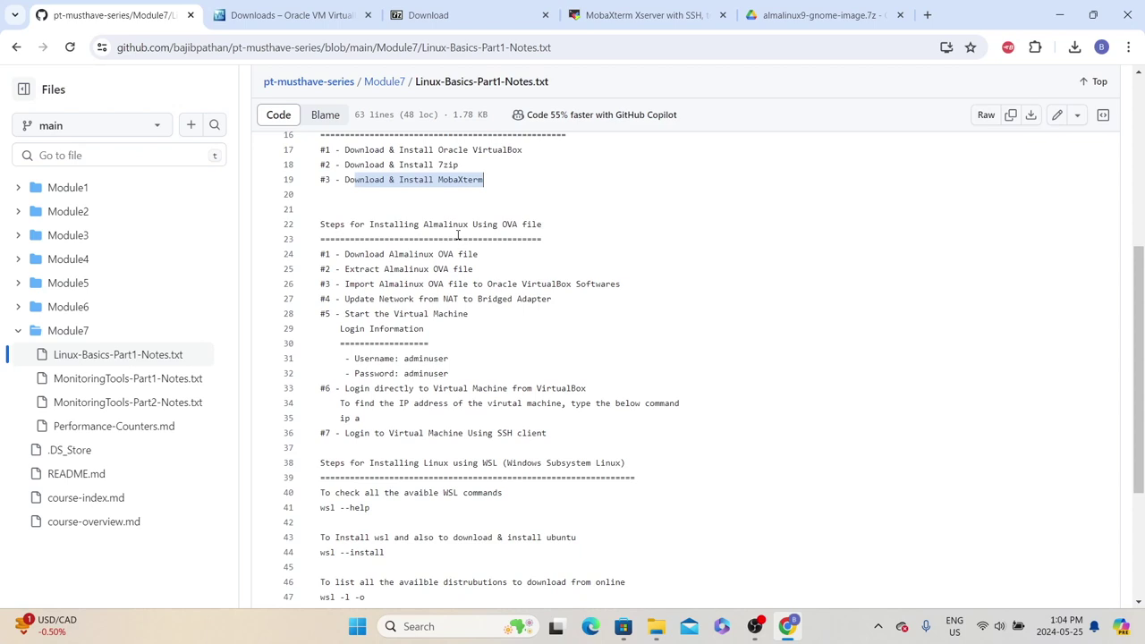
Highlight the OVA download and VirtualBox import steps in the course notes, then minimise the browser
{"action": "left_click_drag", "start_coordinate": [329, 257], "coordinate": [469, 284]}
{"action": "double_click", "coordinate": [347, 284]}
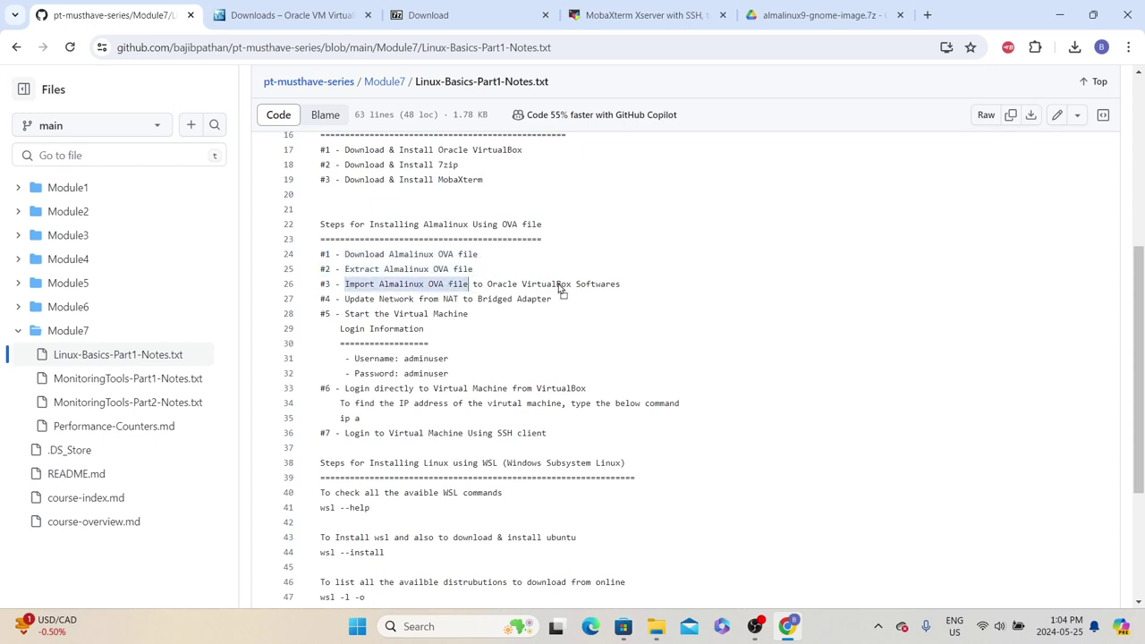
{"action": "key", "text": "Right"}
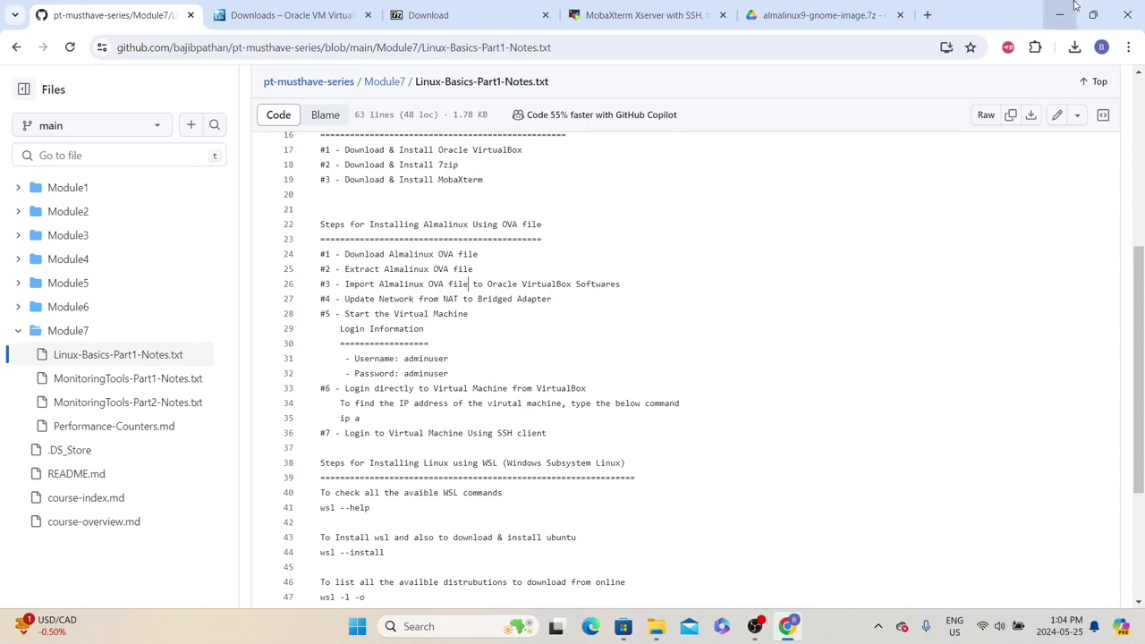
{"action": "left_click", "coordinate": [1059, 15]}
Minimise File Explorer, move the VirtualBox shortcut, and launch Oracle VM VirtualBox via a search for 'orac'
{"action": "left_click", "coordinate": [1059, 15]}
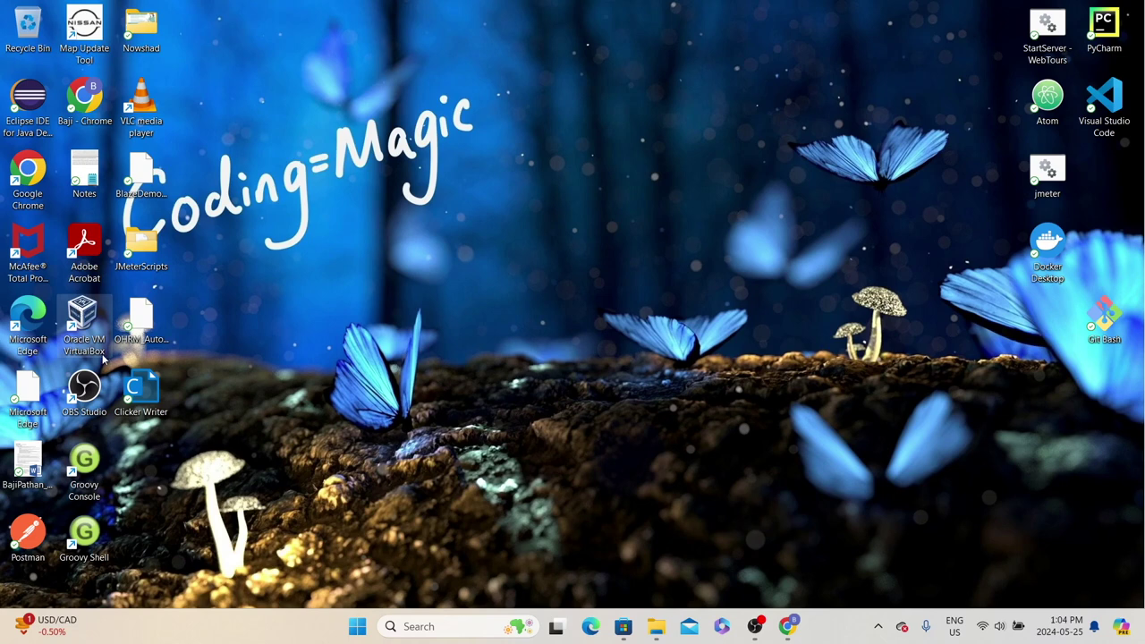
{"action": "left_click_drag", "start_coordinate": [88, 322], "coordinate": [769, 105]}
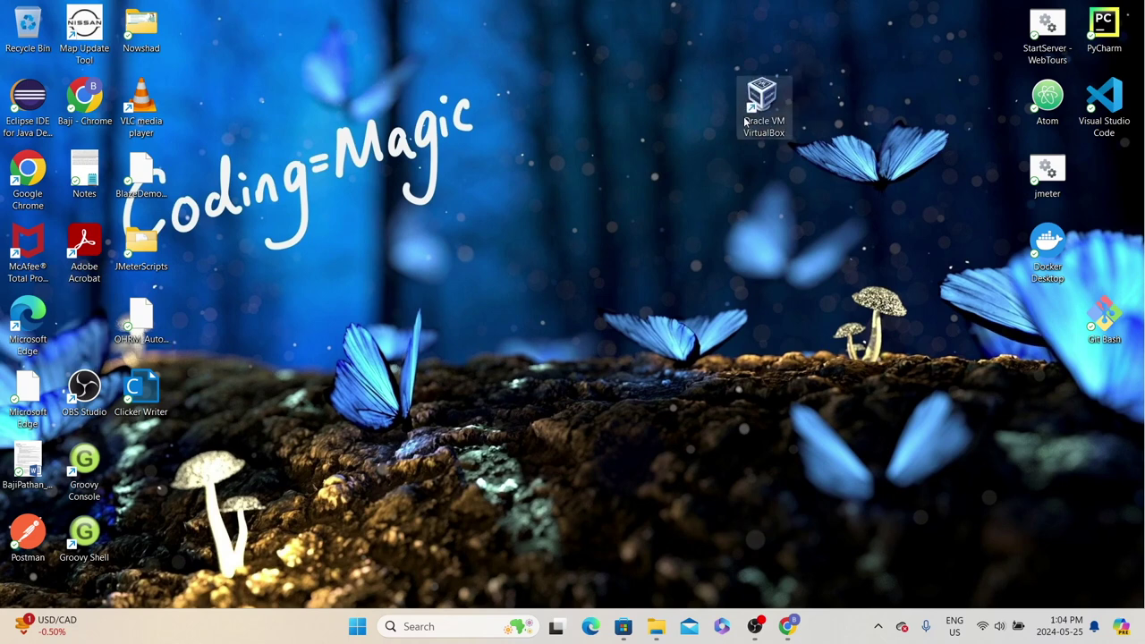
{"action": "left_click", "coordinate": [446, 625]}
{"action": "type", "text": "orac"}
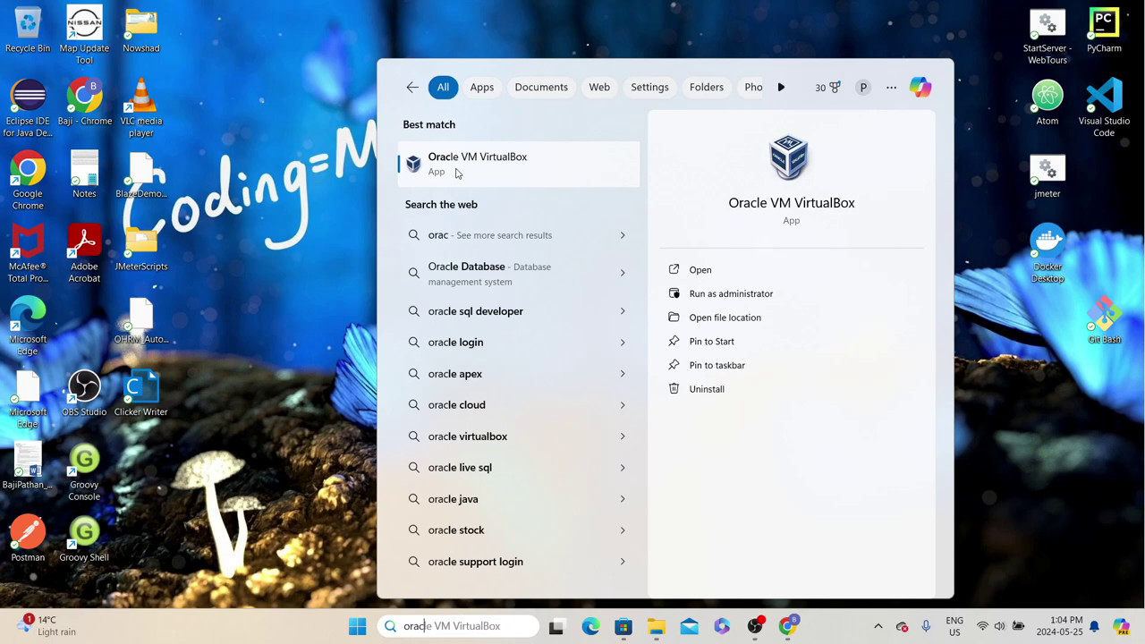
{"action": "left_click", "coordinate": [705, 281]}
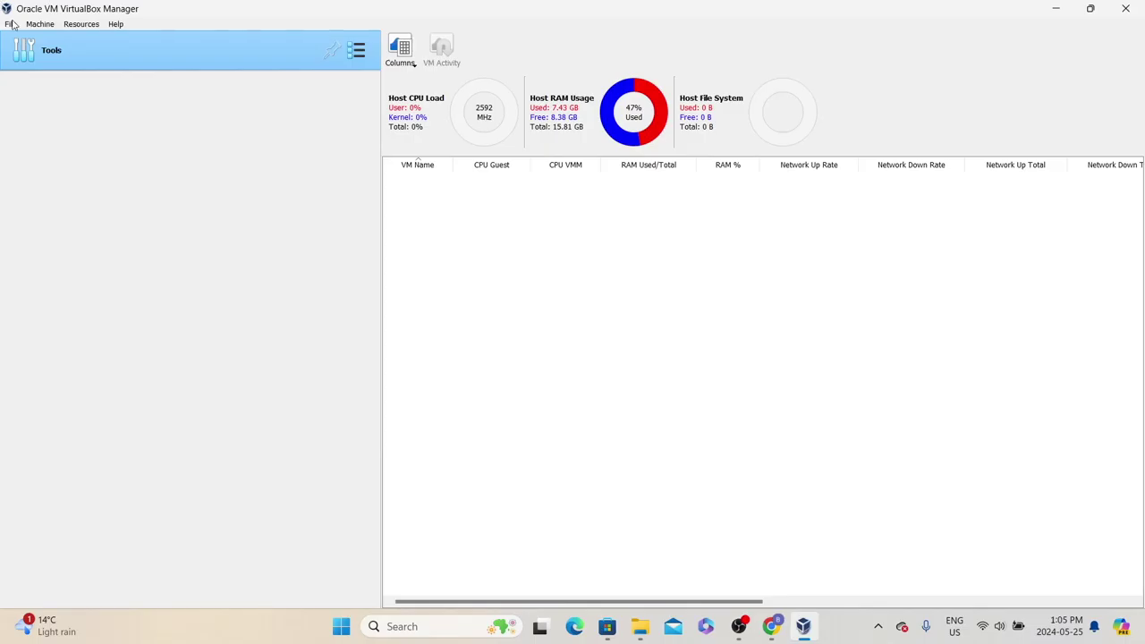
{"action": "left_click", "coordinate": [13, 24]}
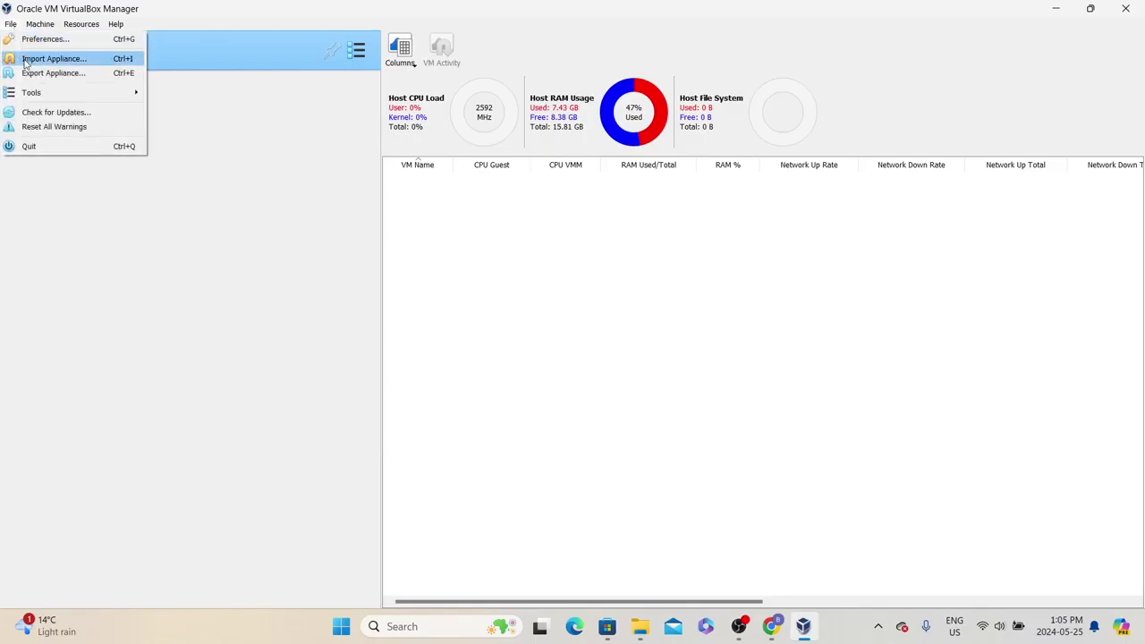
Import the AlmaLinux-9.1-x86_64-gnome .ova from Downloads\AlmaLinux-9-gnome as the almadesktop machine
{"action": "left_click", "coordinate": [51, 59]}
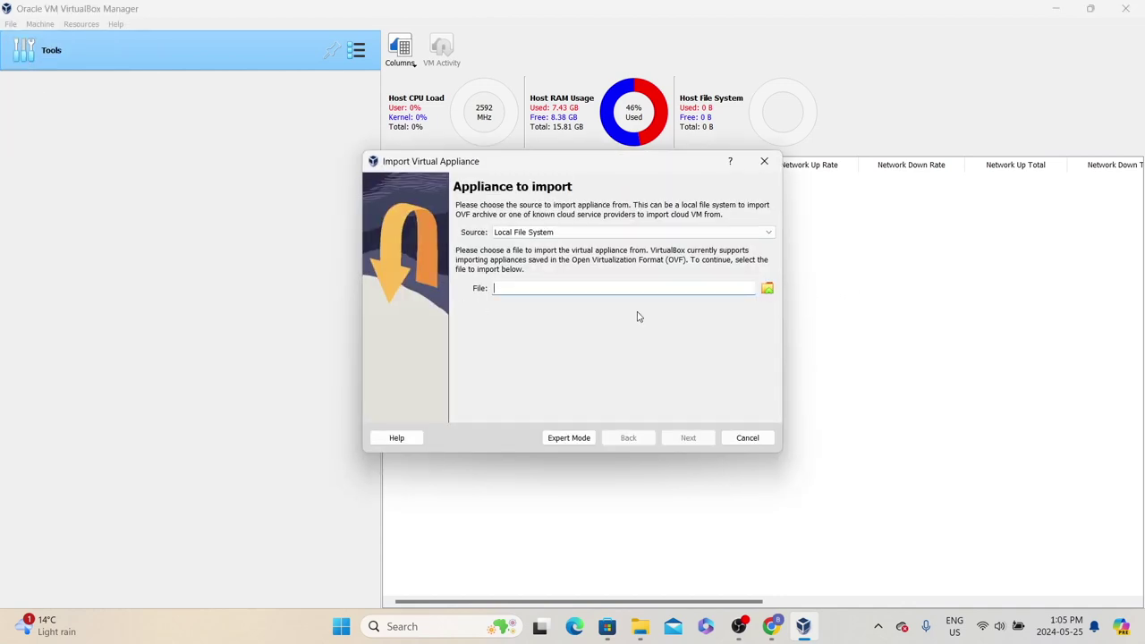
{"action": "left_click", "coordinate": [768, 289]}
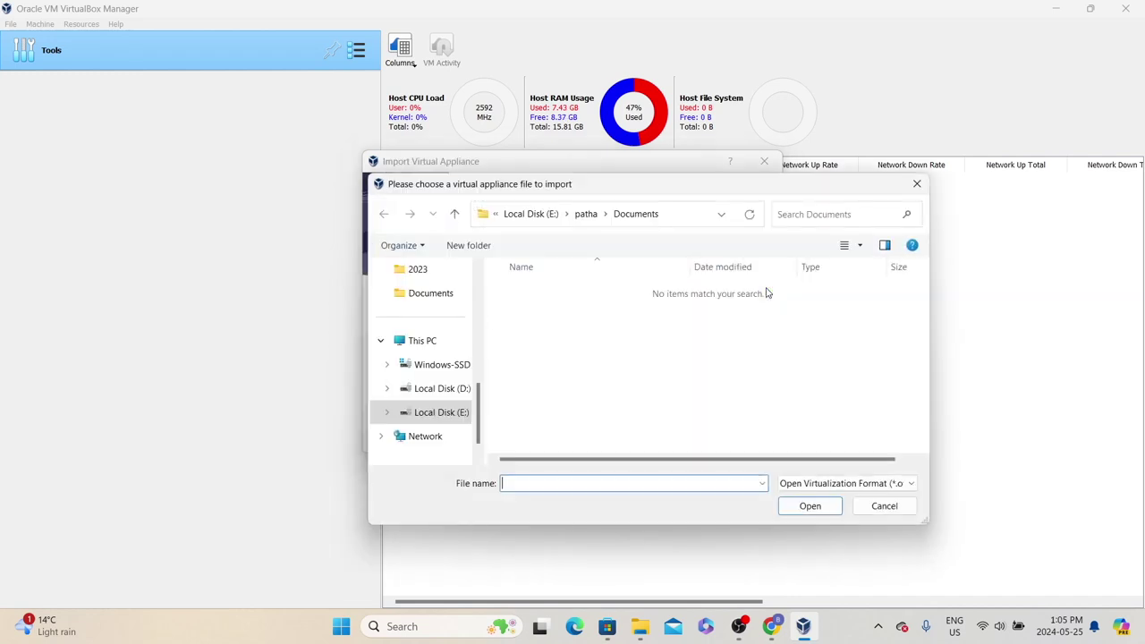
{"action": "scroll", "coordinate": [483, 309], "scroll_direction": "up", "scroll_amount": 2}
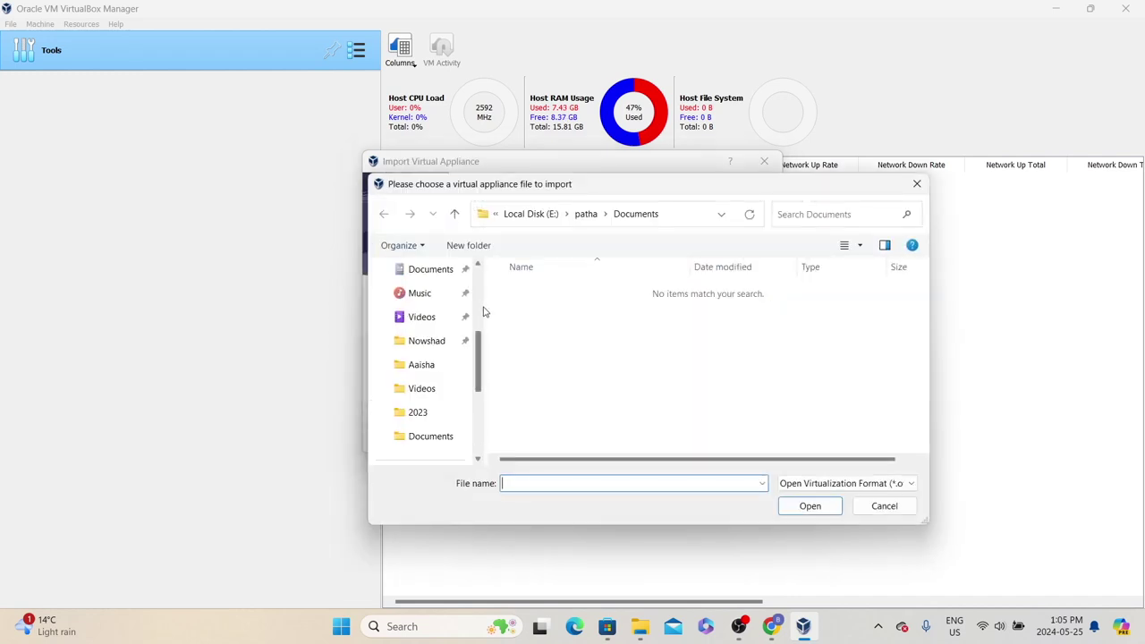
{"action": "left_click_drag", "start_coordinate": [479, 340], "coordinate": [463, 286]}
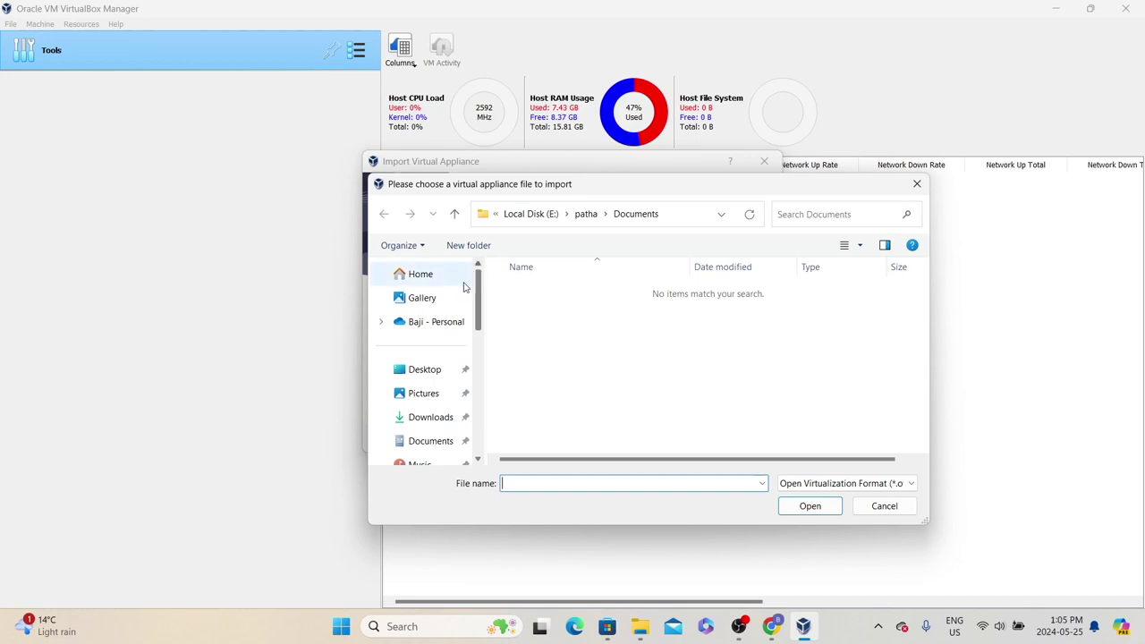
{"action": "left_click", "coordinate": [426, 417]}
{"action": "double_click", "coordinate": [575, 399]}
{"action": "left_click", "coordinate": [559, 318]}
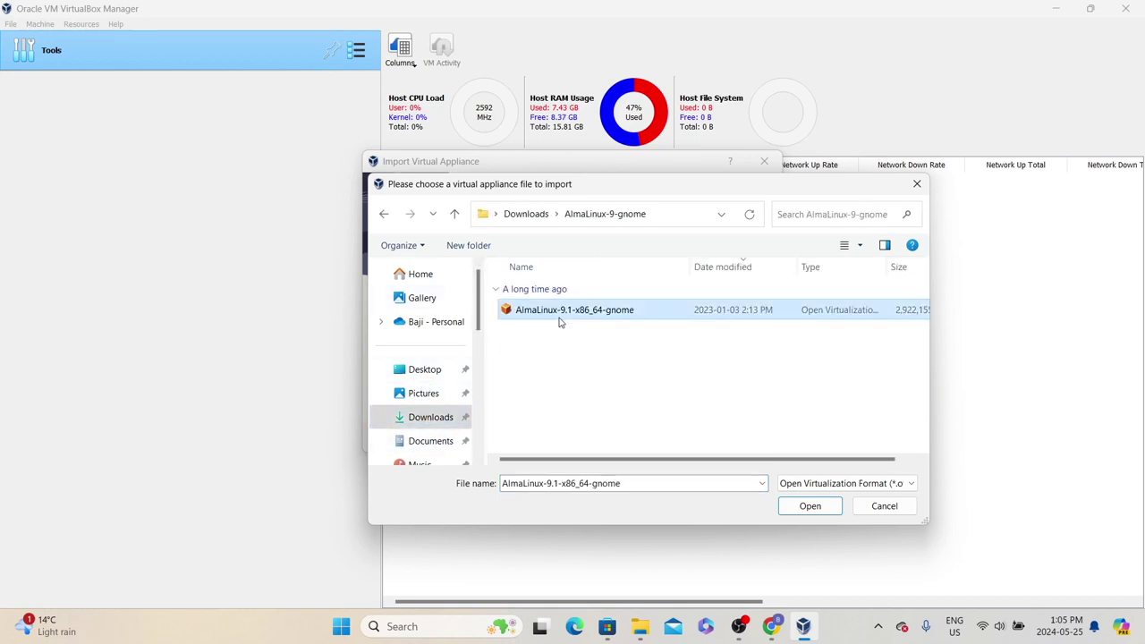
{"action": "left_click", "coordinate": [816, 514]}
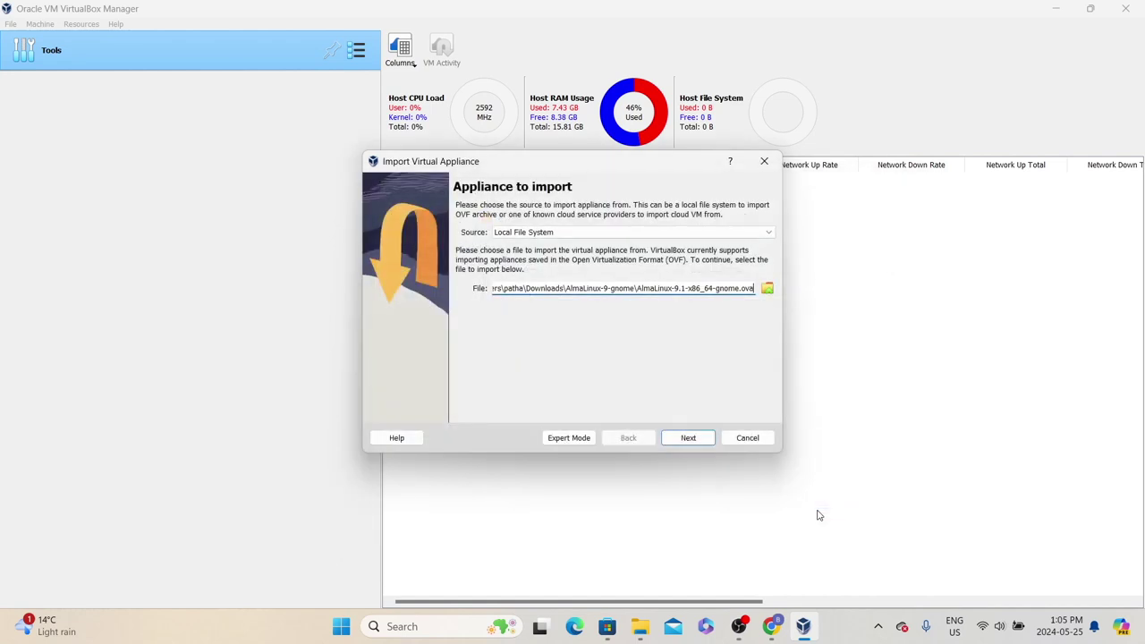
{"action": "left_click", "coordinate": [689, 437]}
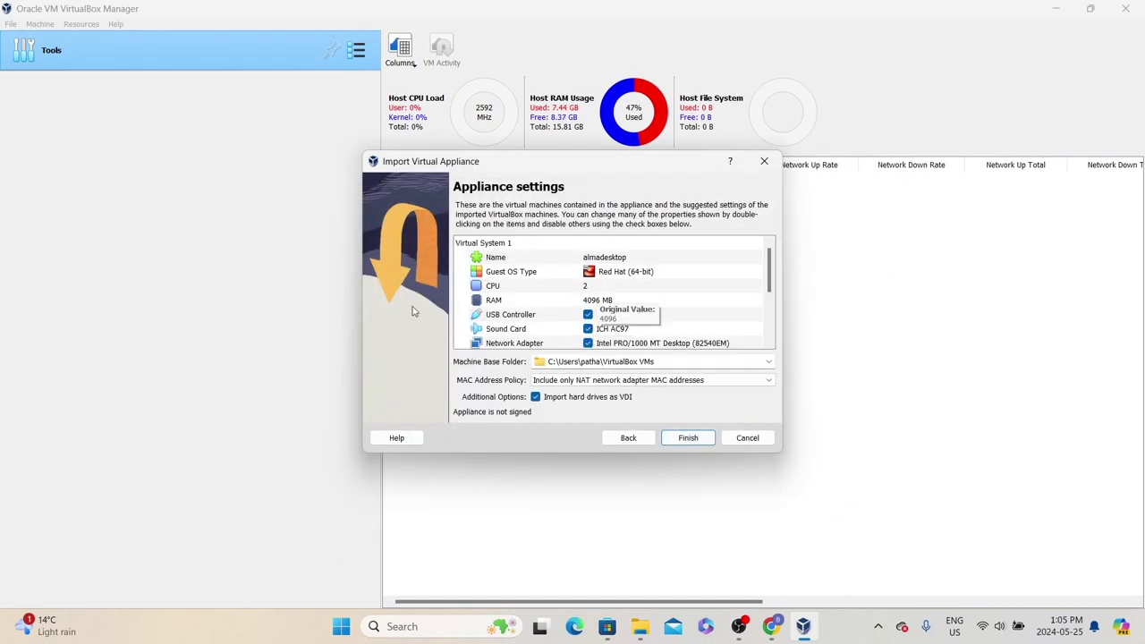
{"action": "left_click", "coordinate": [688, 439]}
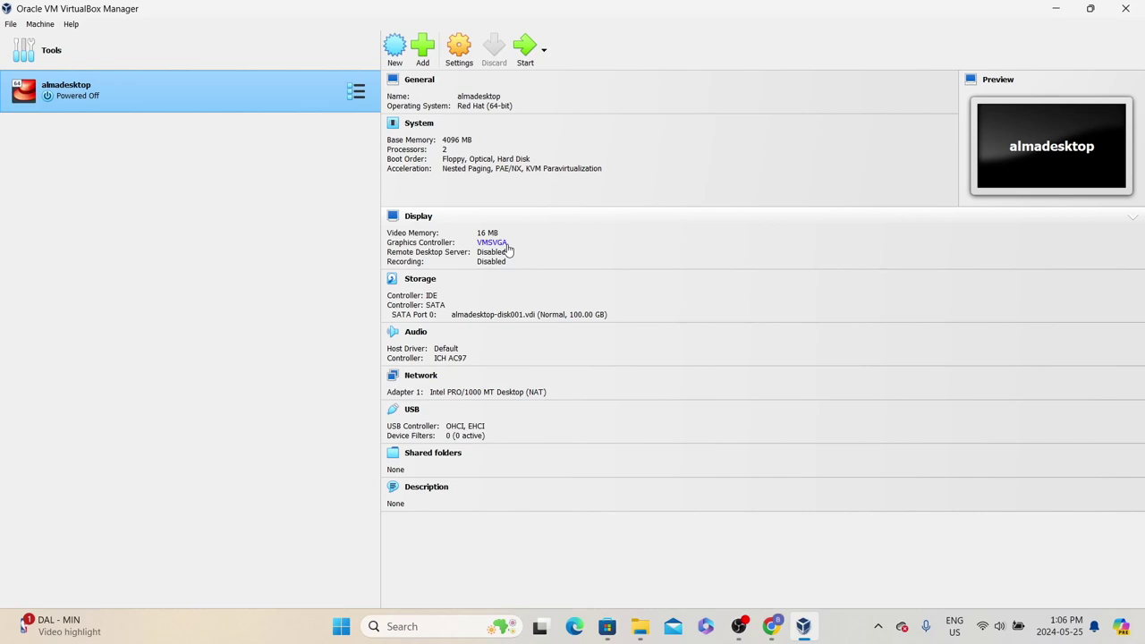
{"action": "key", "text": "alt+Tab"}
{"action": "left_click_drag", "start_coordinate": [337, 298], "coordinate": [548, 299]}
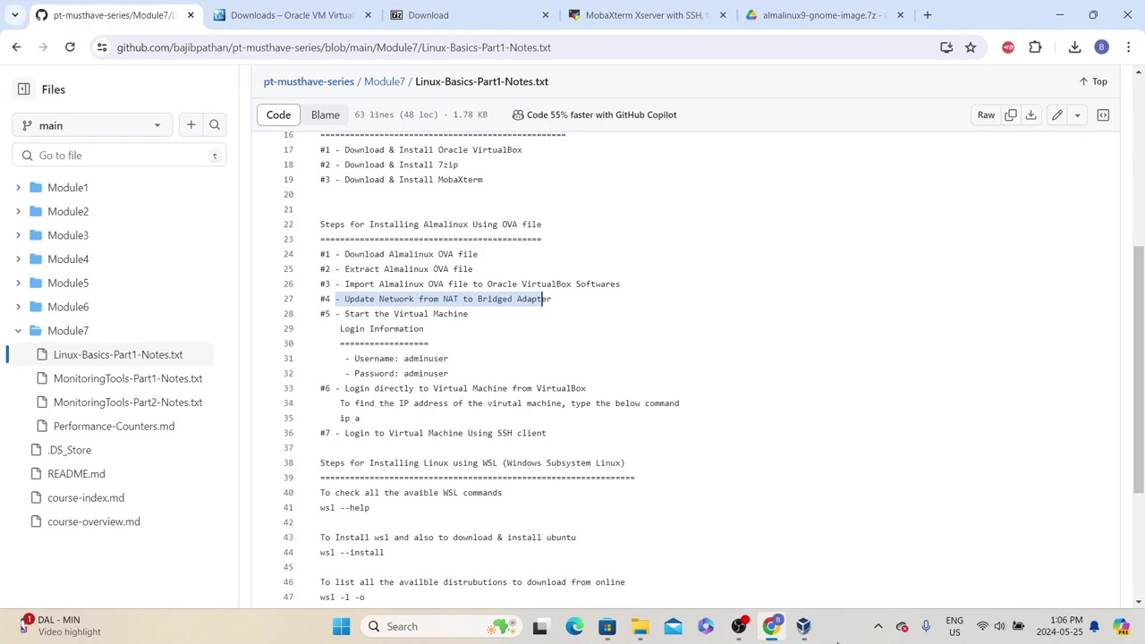
{"action": "key", "text": "alt+Tab"}
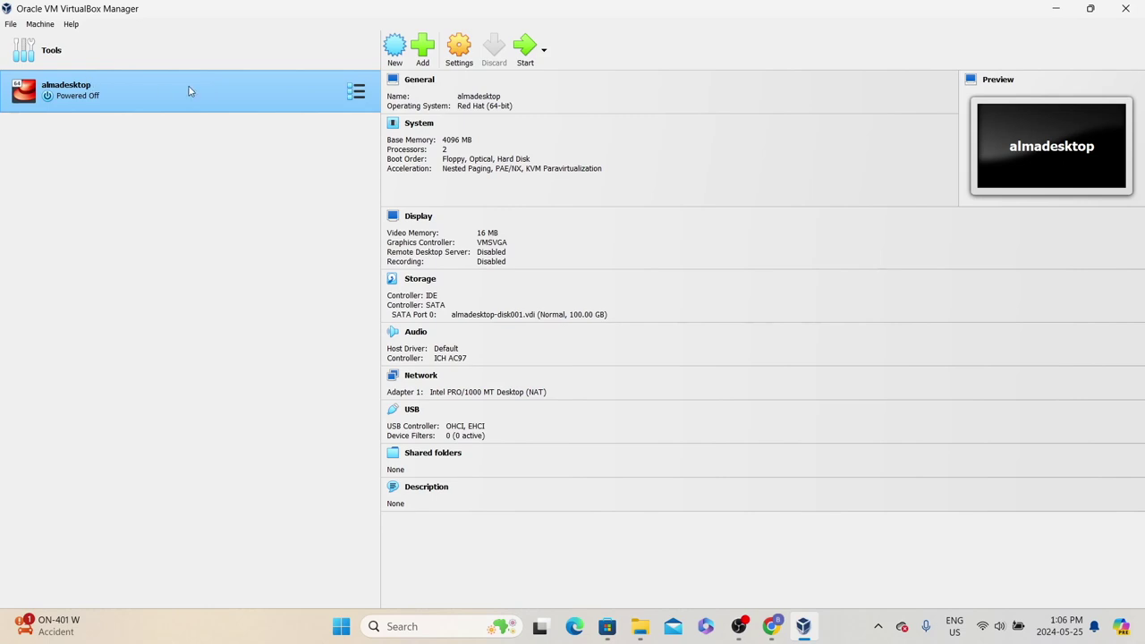
Set almadesktop's network adapter to Bridged Adapter, then return to the course notes in the browser
{"action": "left_click", "coordinate": [453, 59]}
{"action": "left_click", "coordinate": [413, 288]}
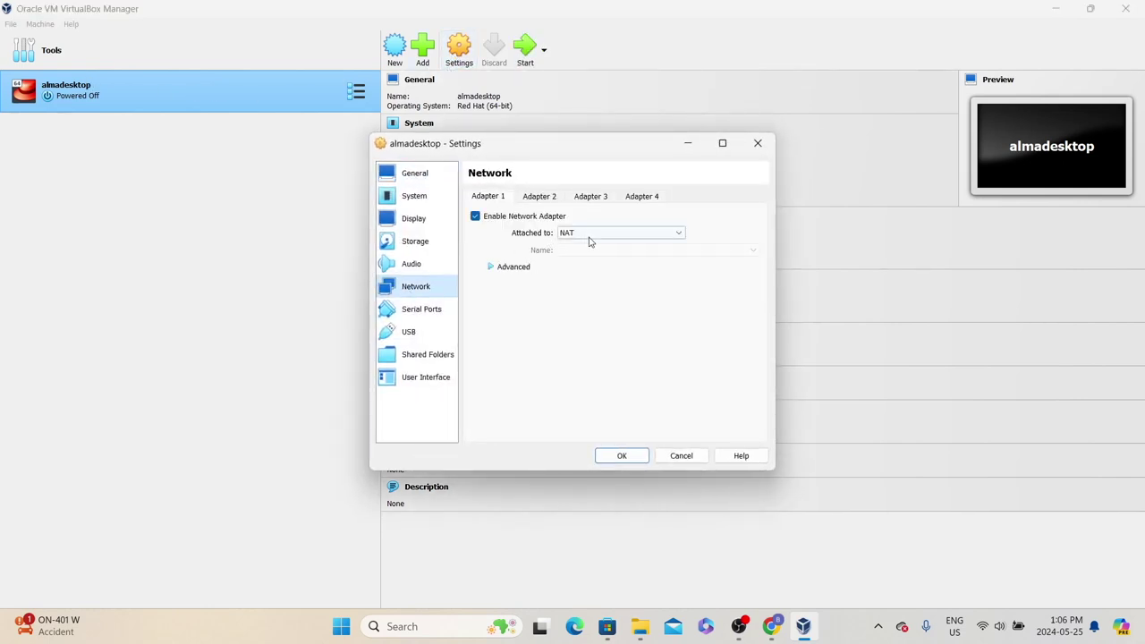
{"action": "left_click", "coordinate": [616, 234]}
{"action": "left_click", "coordinate": [600, 257]}
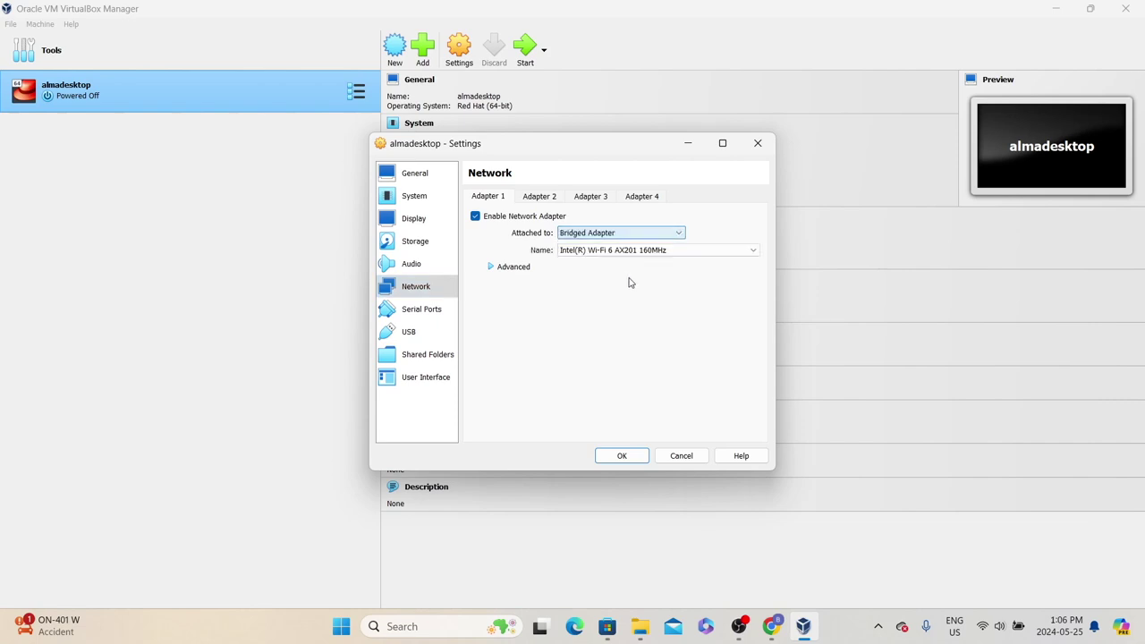
{"action": "left_click", "coordinate": [623, 456]}
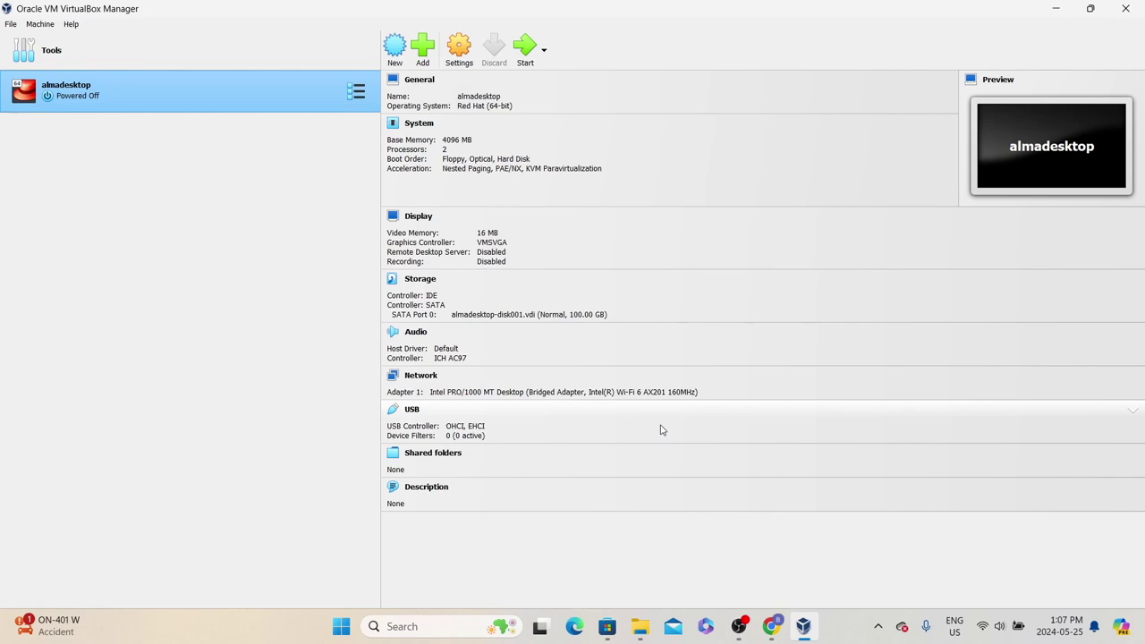
{"action": "left_click", "coordinate": [776, 629]}
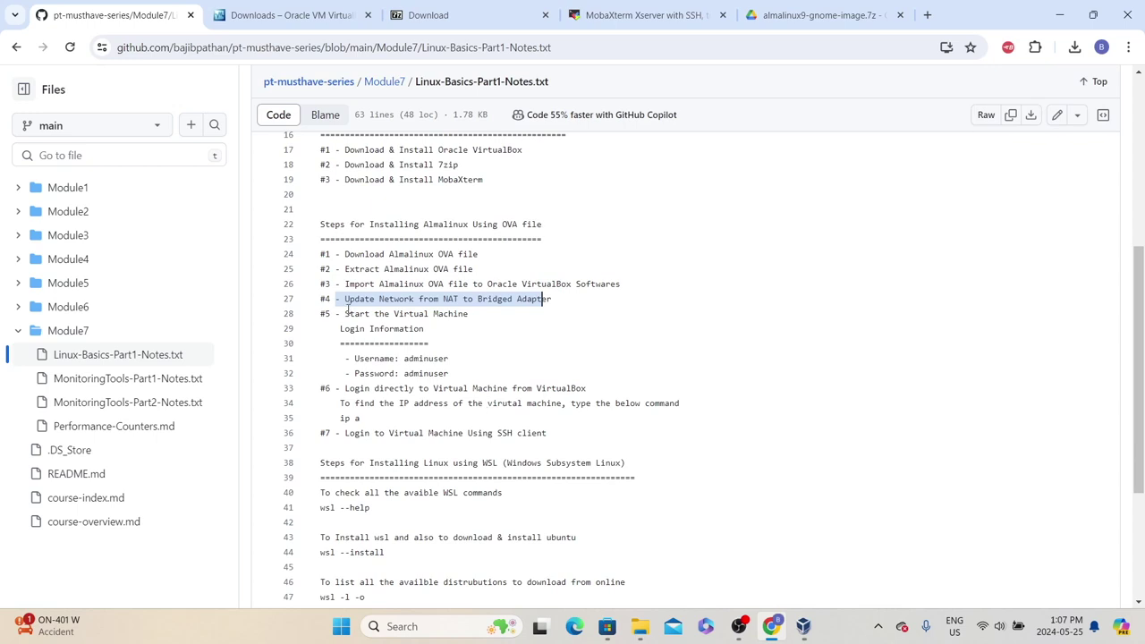
{"action": "left_click_drag", "start_coordinate": [347, 309], "coordinate": [447, 314]}
{"action": "left_click", "coordinate": [771, 628]}
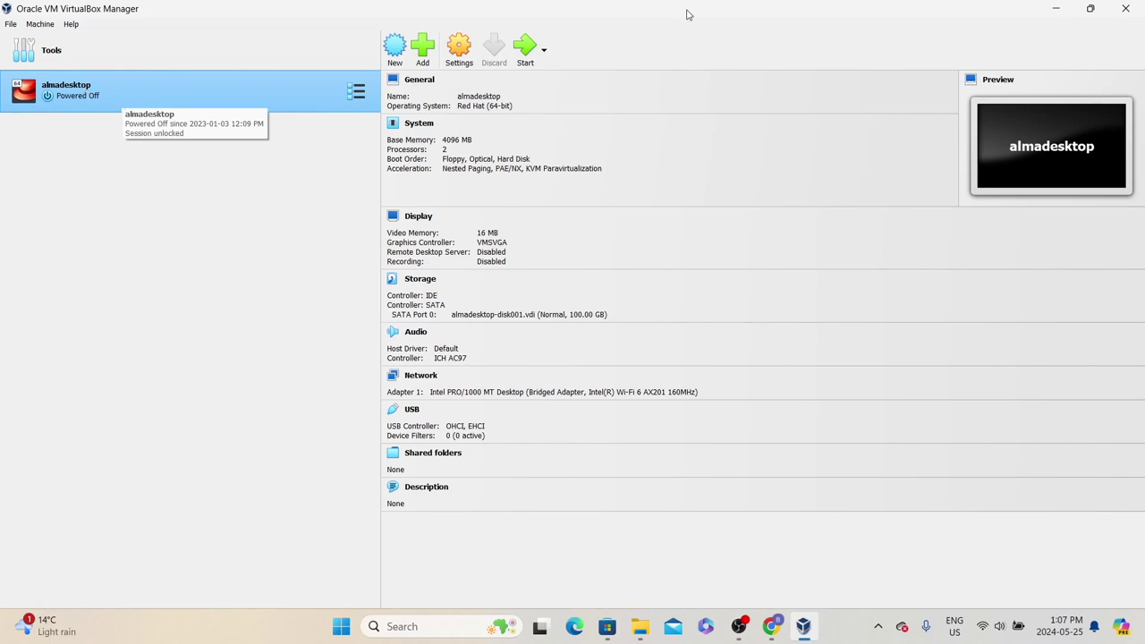
Start almadesktop in the background, dismiss the mouse integration notice, and move the VM window left
{"action": "right_click", "coordinate": [209, 92]}
{"action": "mouse_move", "coordinate": [251, 191]}
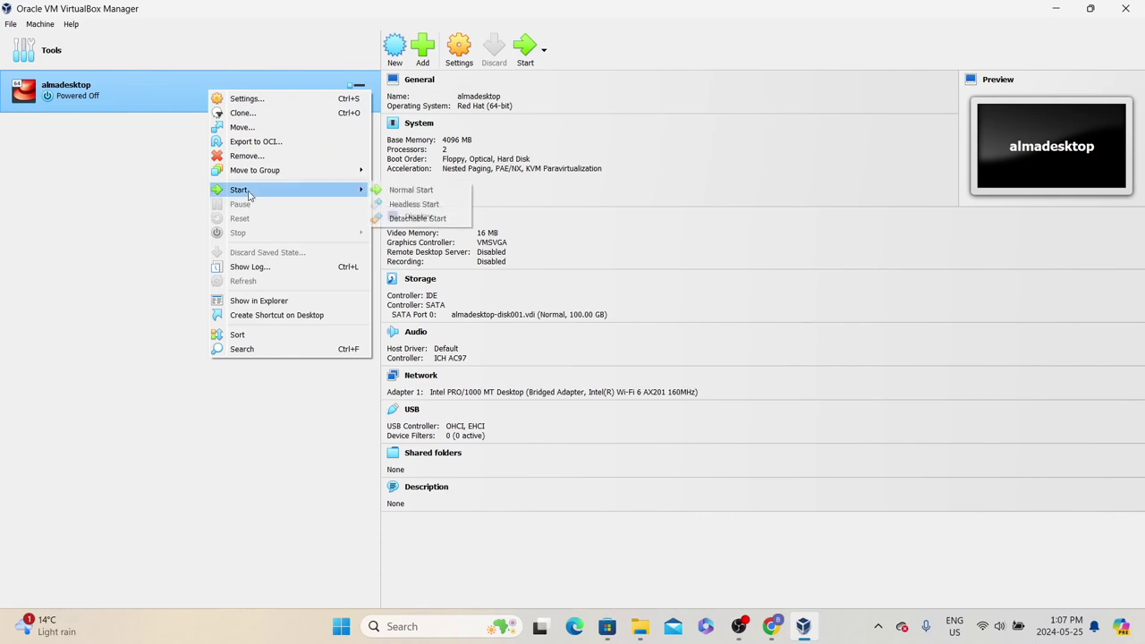
{"action": "left_click", "coordinate": [407, 204]}
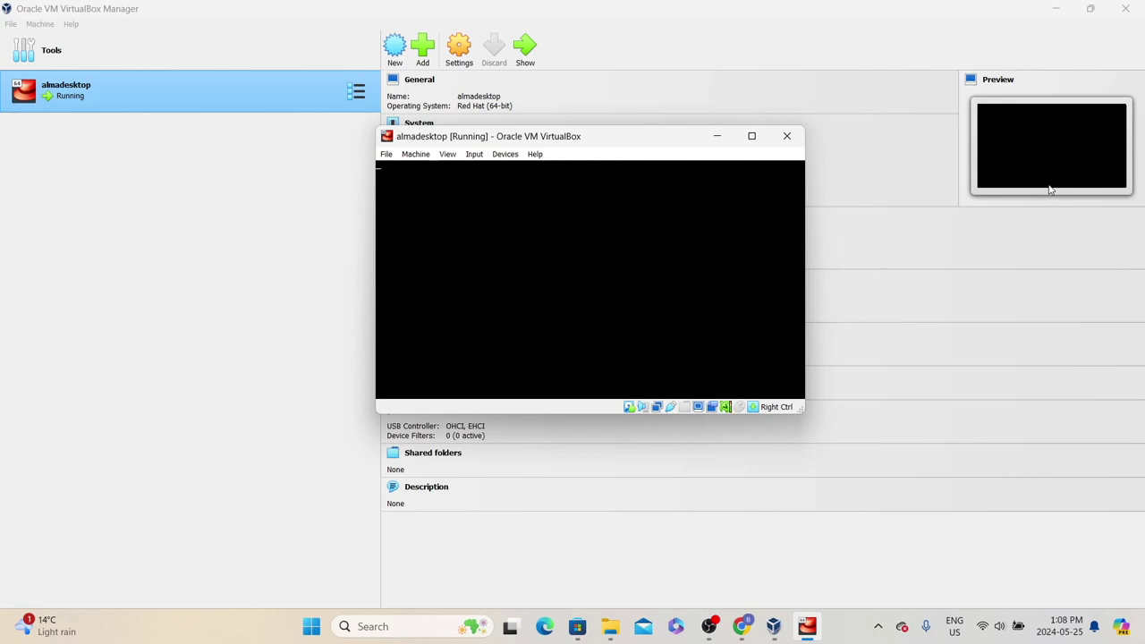
{"action": "left_click", "coordinate": [841, 197]}
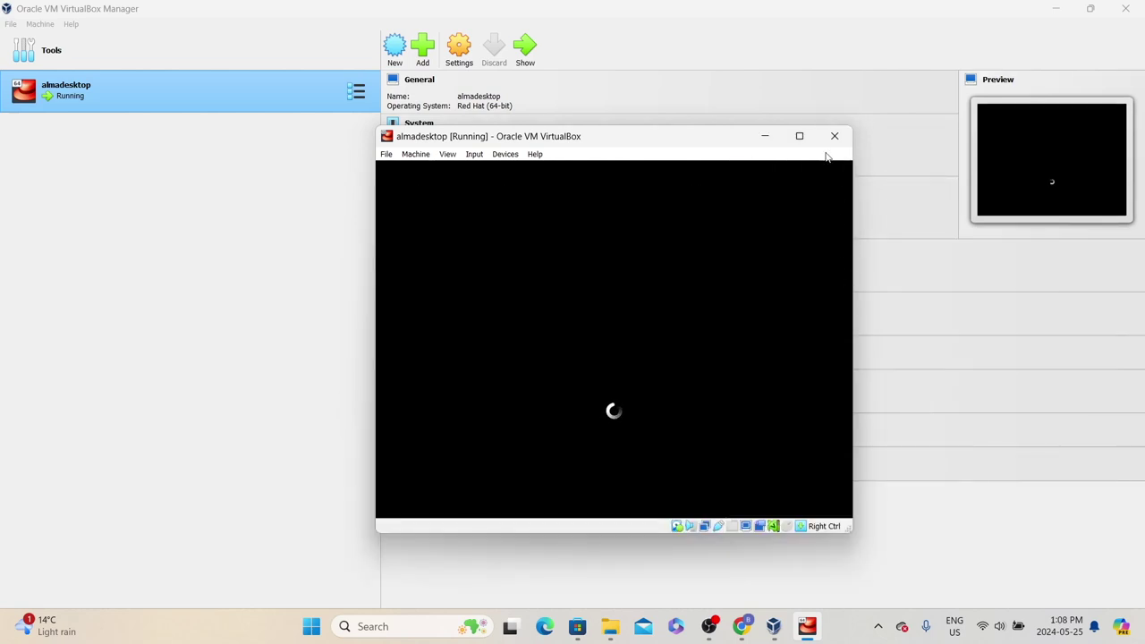
{"action": "left_click_drag", "start_coordinate": [636, 136], "coordinate": [455, 141]}
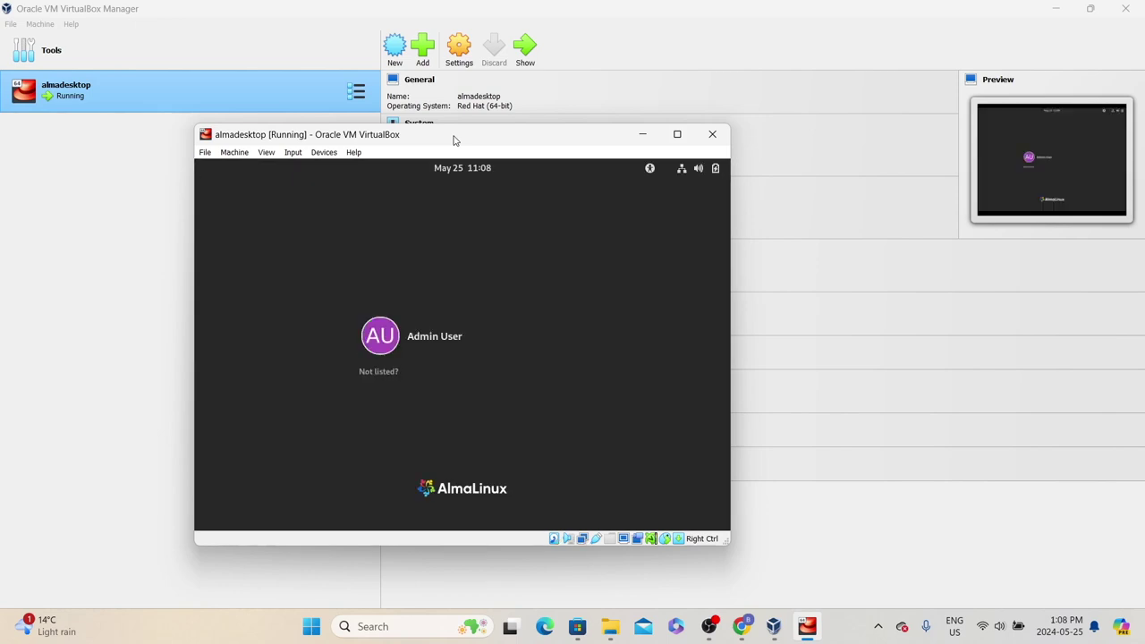
Log in as Admin User with the account password, then maximise the VM window
{"action": "left_click", "coordinate": [441, 337]}
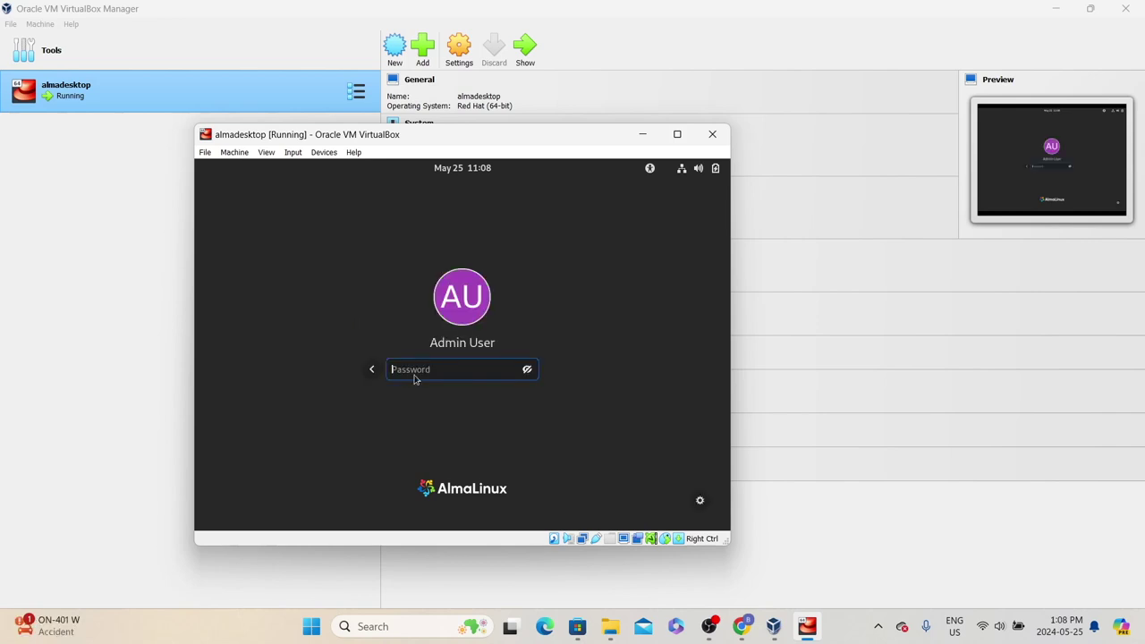
{"action": "left_click", "coordinate": [527, 369]}
{"action": "type", "text": "adminuser"}
{"action": "key", "text": "Return"}
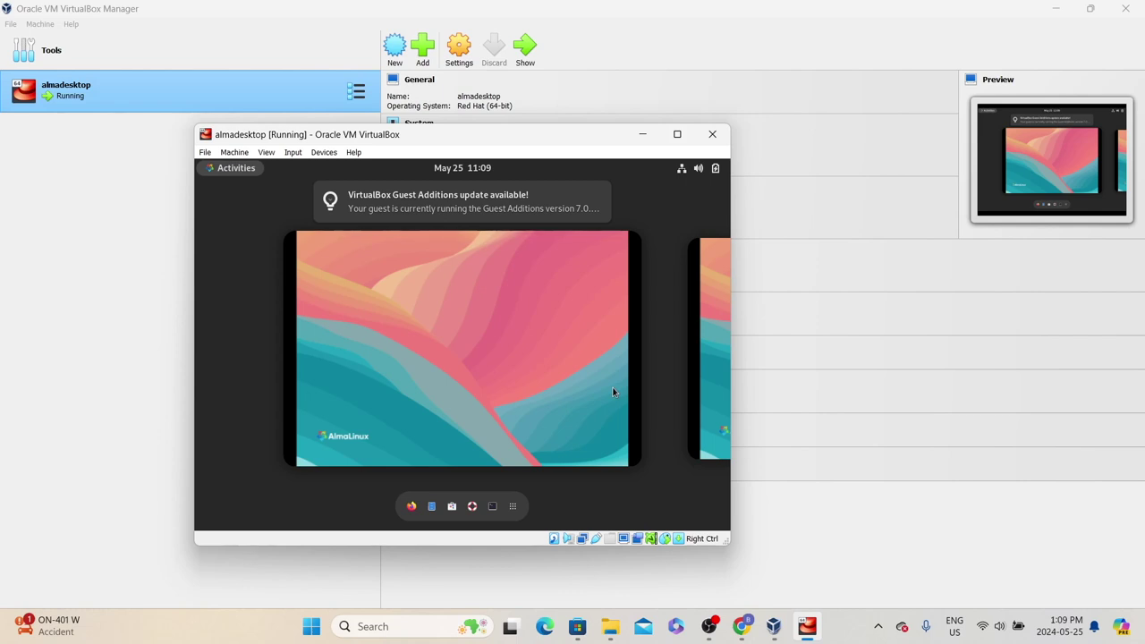
{"action": "left_click", "coordinate": [677, 134]}
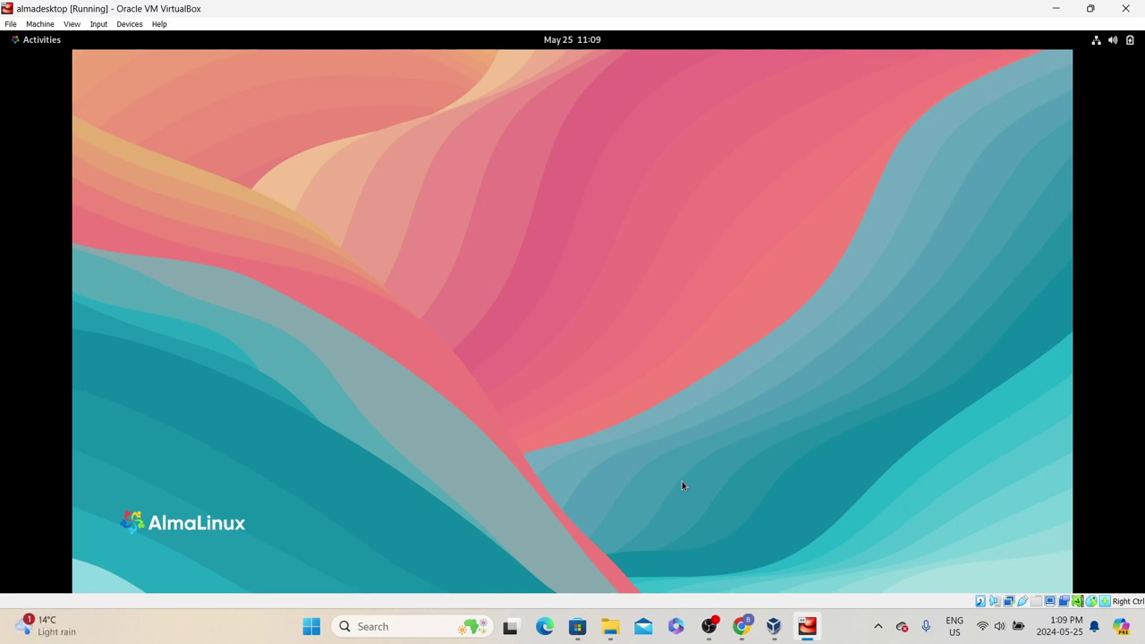
Open and enlarge a Terminal in the AlmaLinux guest, then highlight the direct-login step in the notes
{"action": "left_click", "coordinate": [40, 45]}
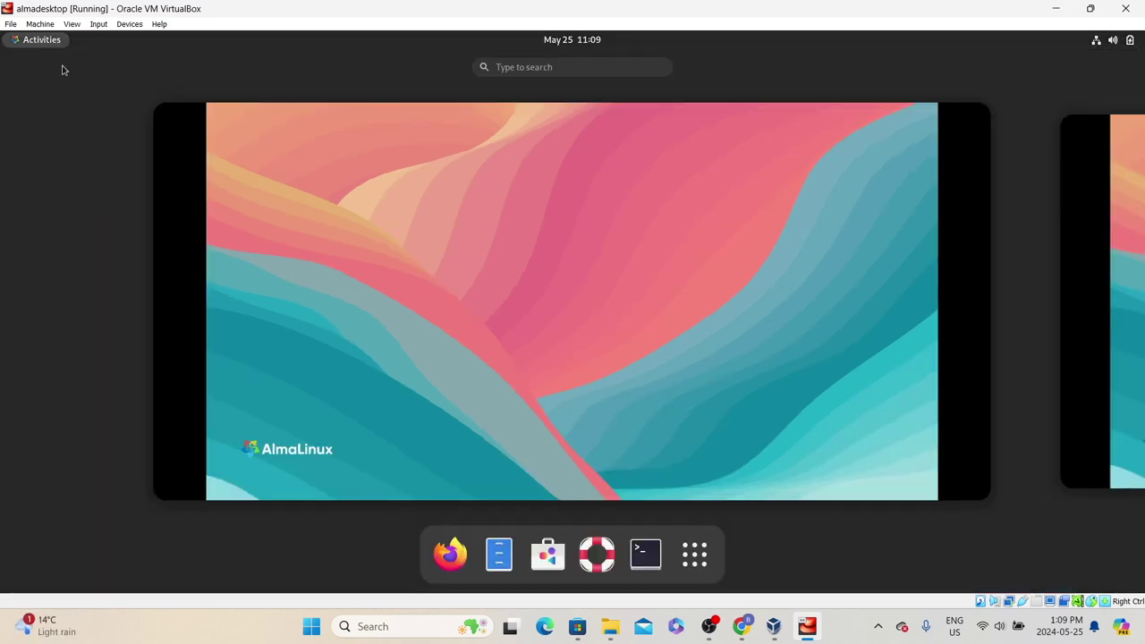
{"action": "left_click", "coordinate": [646, 556]}
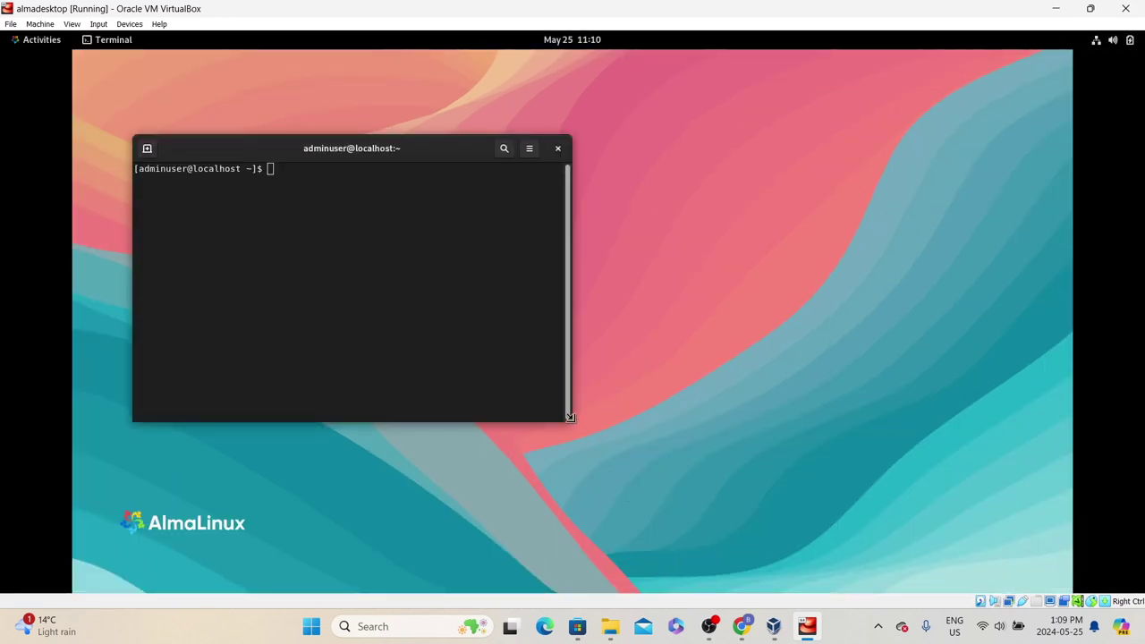
{"action": "left_click_drag", "start_coordinate": [395, 148], "coordinate": [705, 69]}
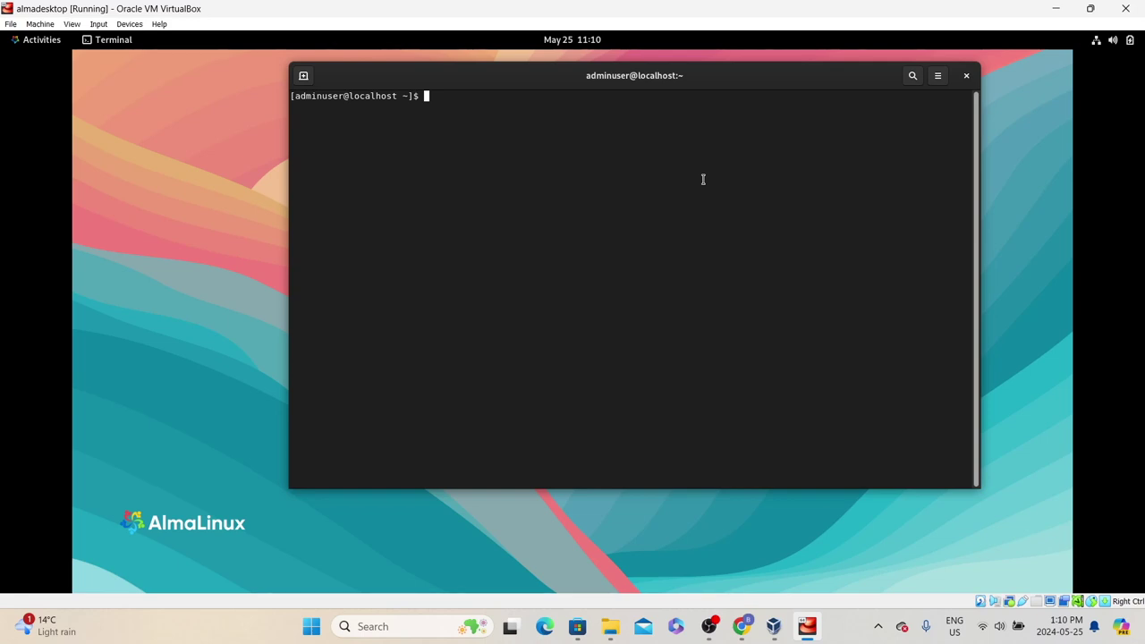
{"action": "key", "text": "alt+Tab"}
{"action": "left_click_drag", "start_coordinate": [336, 383], "coordinate": [584, 394]}
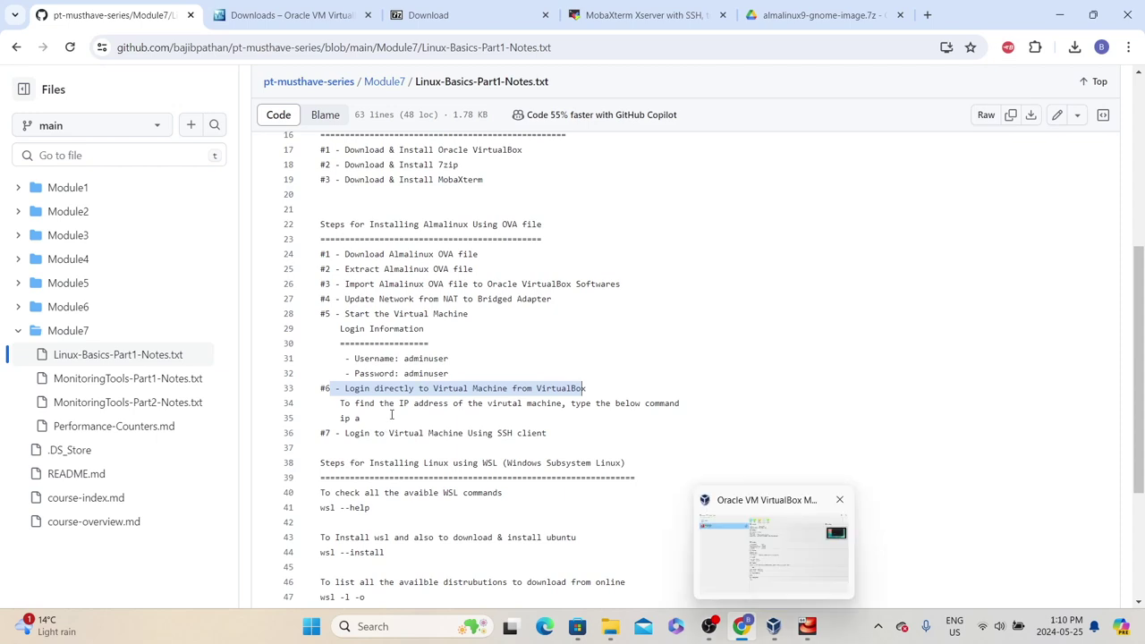
Highlight the SSH client login step in the notes, then bring the VM back to the front
{"action": "left_click", "coordinate": [341, 435]}
{"action": "mouse_move", "coordinate": [346, 434]}
{"action": "left_mouse_down"}
{"action": "mouse_move", "coordinate": [551, 433]}
{"action": "mouse_move", "coordinate": [341, 418]}
{"action": "left_mouse_up"}
{"action": "mouse_move", "coordinate": [807, 626]}
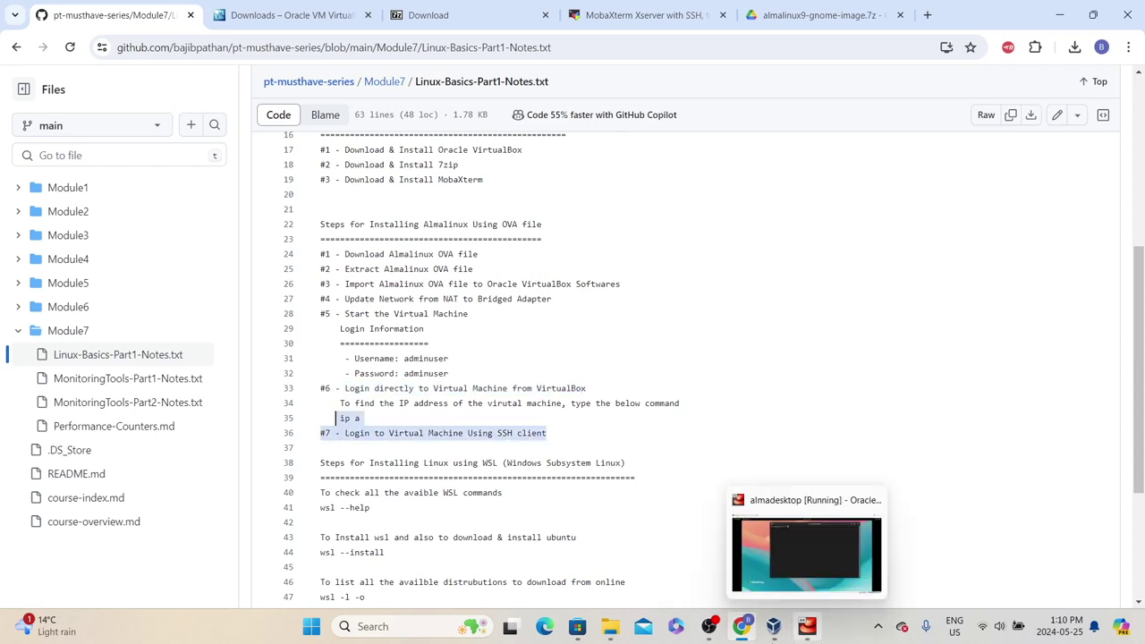
{"action": "left_click", "coordinate": [758, 506]}
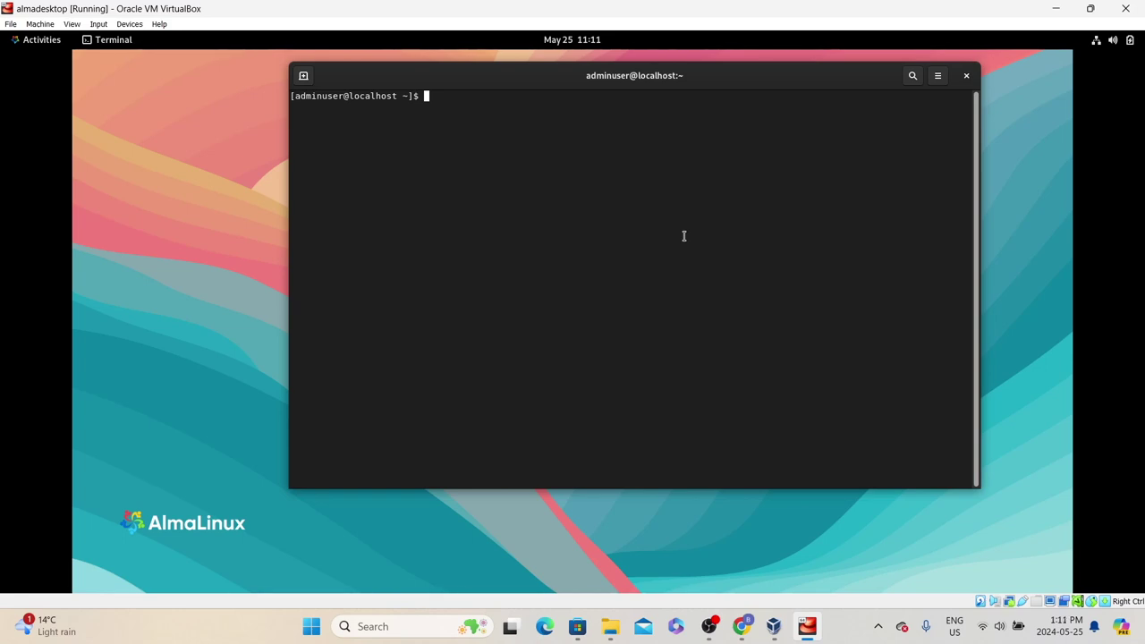
Run ip a and select the enp0s3 address 192.168.2.96 in the output
{"action": "type", "text": "ip a"}
{"action": "key", "text": "Return"}
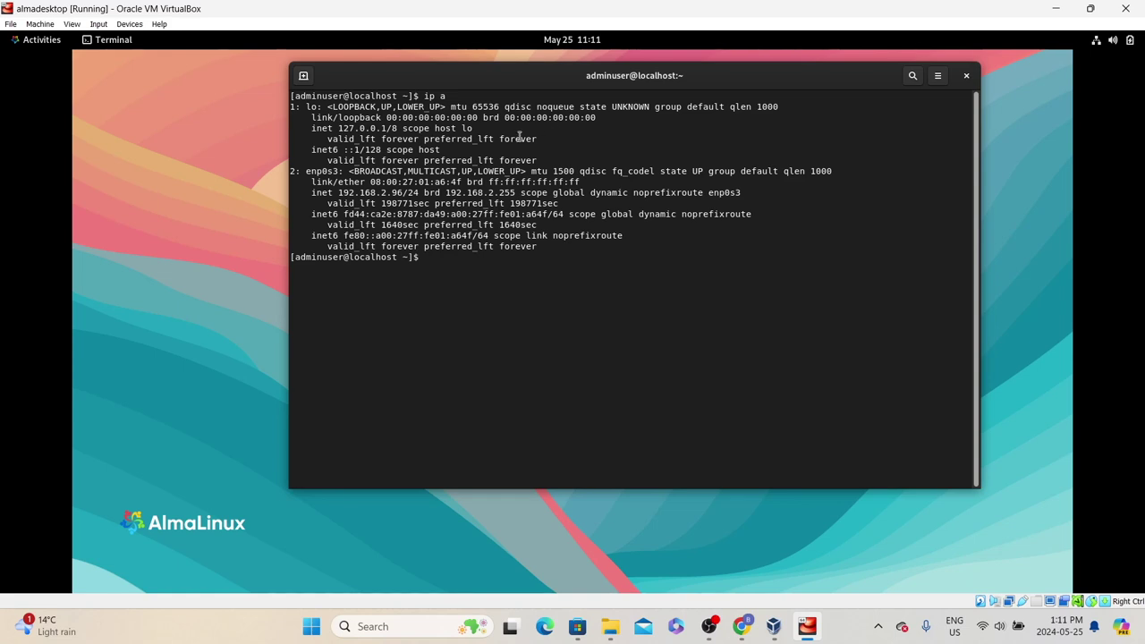
{"action": "left_click_drag", "start_coordinate": [306, 192], "coordinate": [408, 194]}
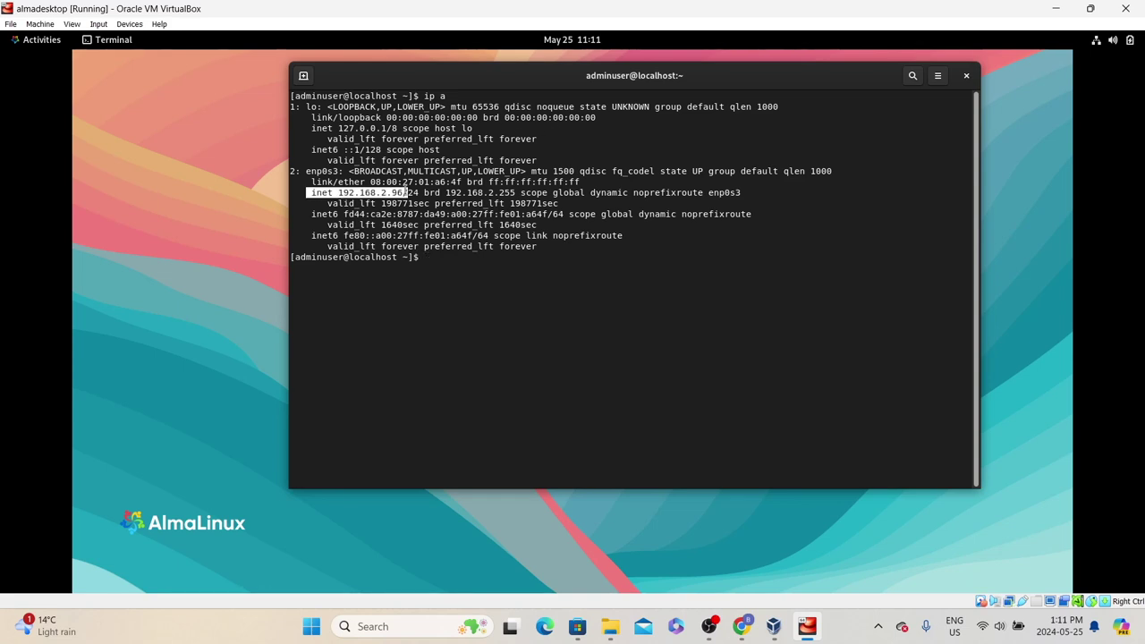
{"action": "left_click_drag", "start_coordinate": [306, 171], "coordinate": [335, 193]}
Open Notepad from the Windows search and reposition its window
{"action": "key", "text": "super"}
{"action": "left_click", "coordinate": [358, 626]}
{"action": "type", "text": "notepad"}
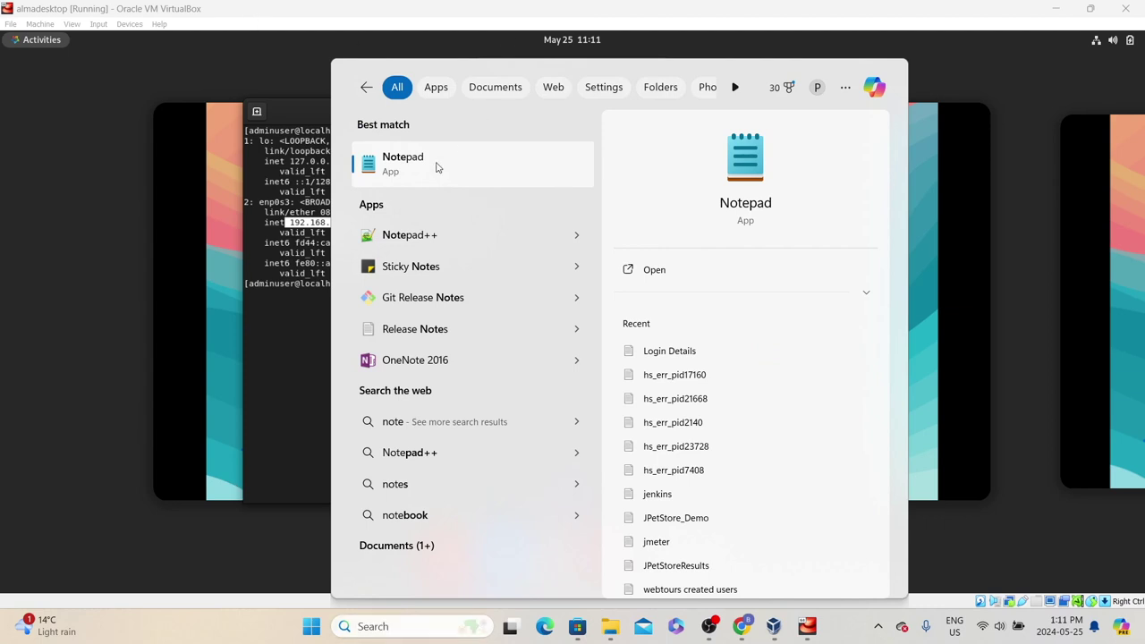
{"action": "left_click", "coordinate": [437, 168]}
{"action": "left_click_drag", "start_coordinate": [370, 38], "coordinate": [764, 271]}
Type 192.168.2.96 into the note and minimise the VM window and VirtualBox Manager
{"action": "type", "text": "192."}
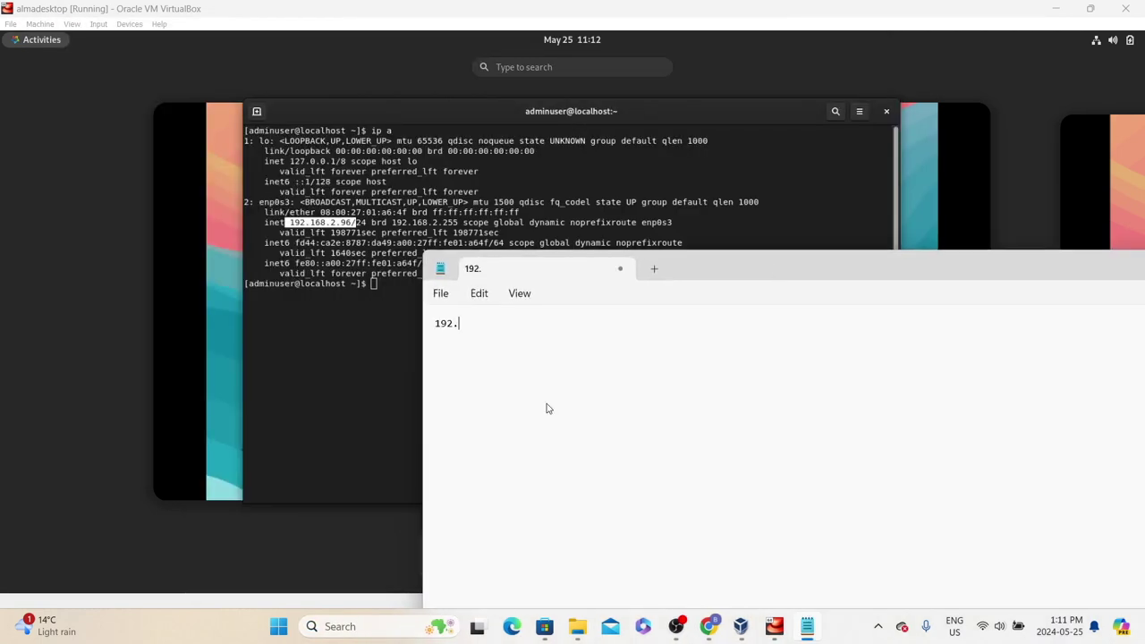
{"action": "type", "text": "168.2.96"}
{"action": "key", "text": "Return"}
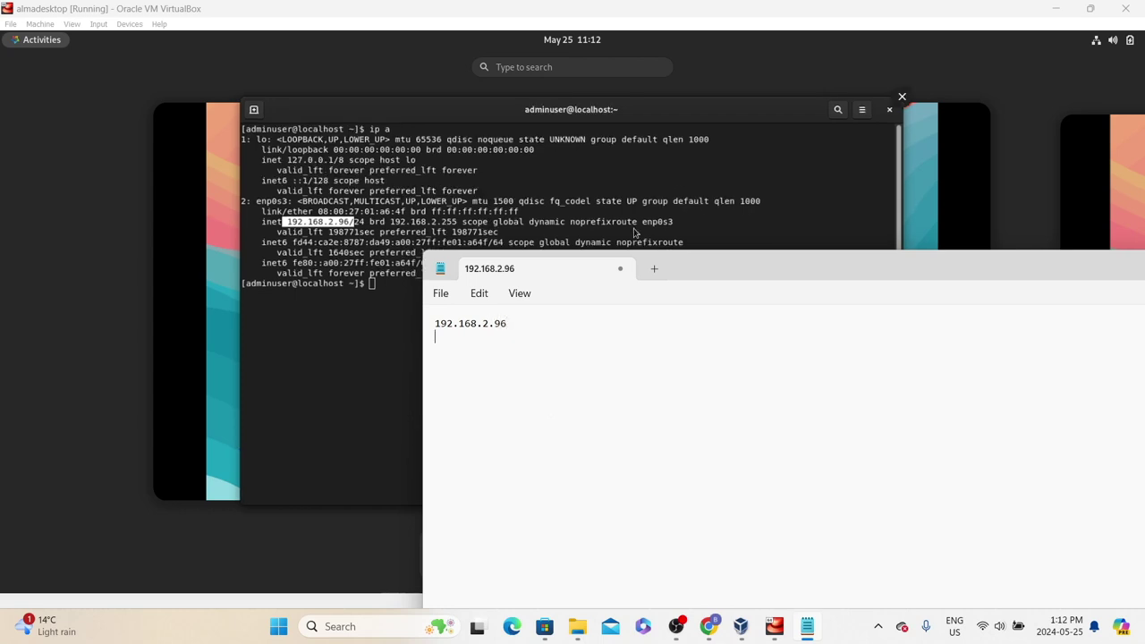
{"action": "left_click_drag", "start_coordinate": [724, 274], "coordinate": [362, 185]}
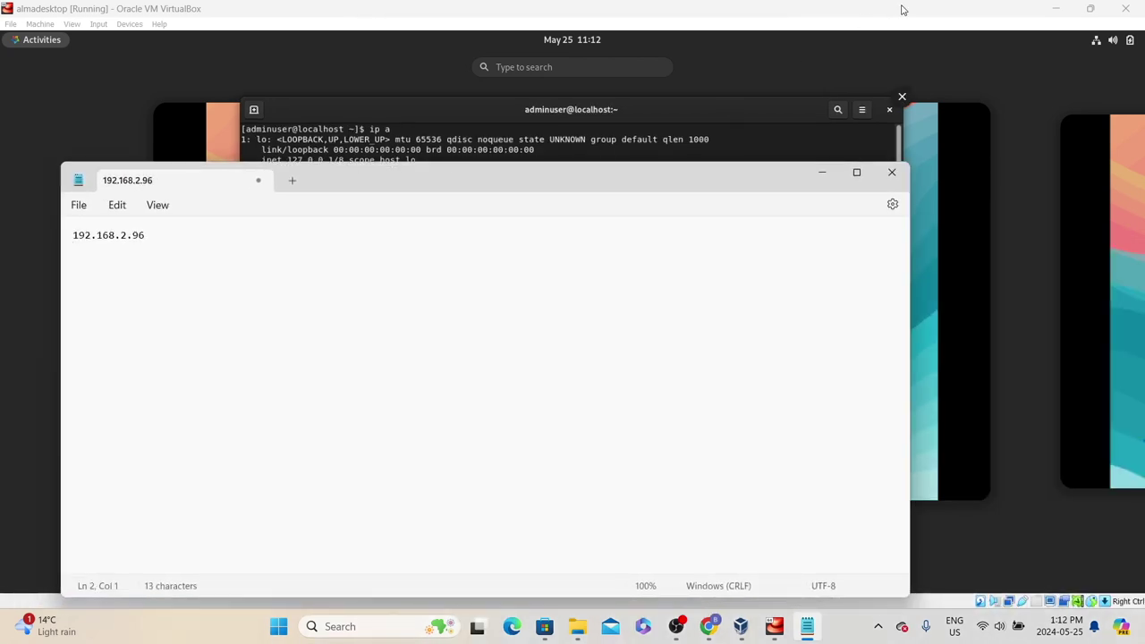
{"action": "left_click", "coordinate": [1055, 8]}
{"action": "left_click", "coordinate": [1042, 6]}
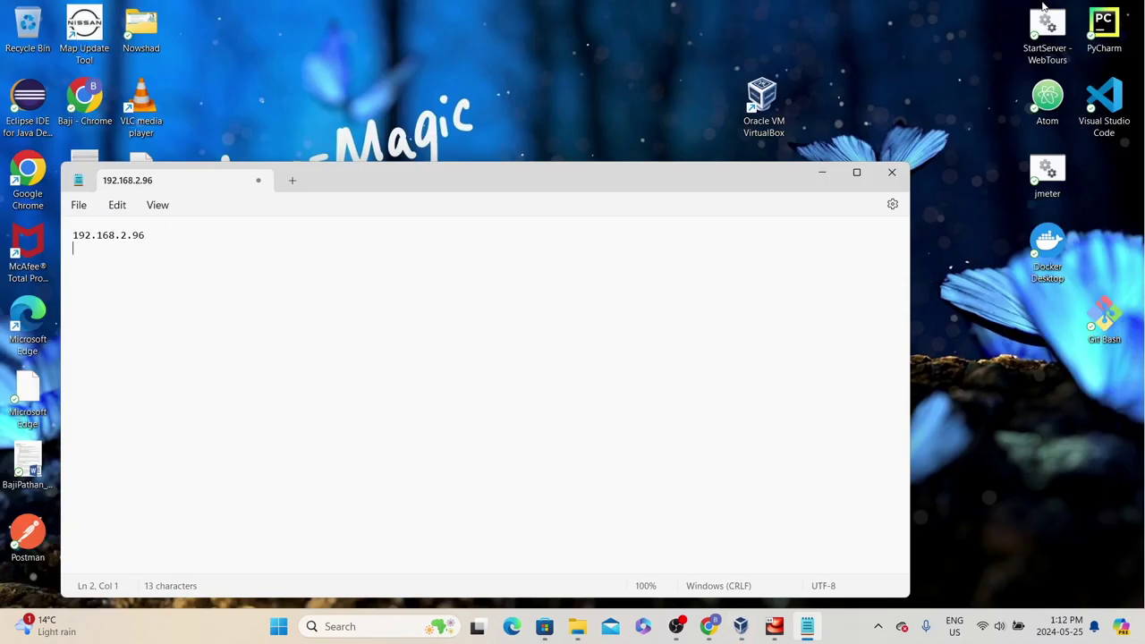
Launch MobaXterm_Personal_24.1 from Downloads\MobaXterm_Portable_v24.1 and open its Session settings
{"action": "left_click", "coordinate": [822, 171]}
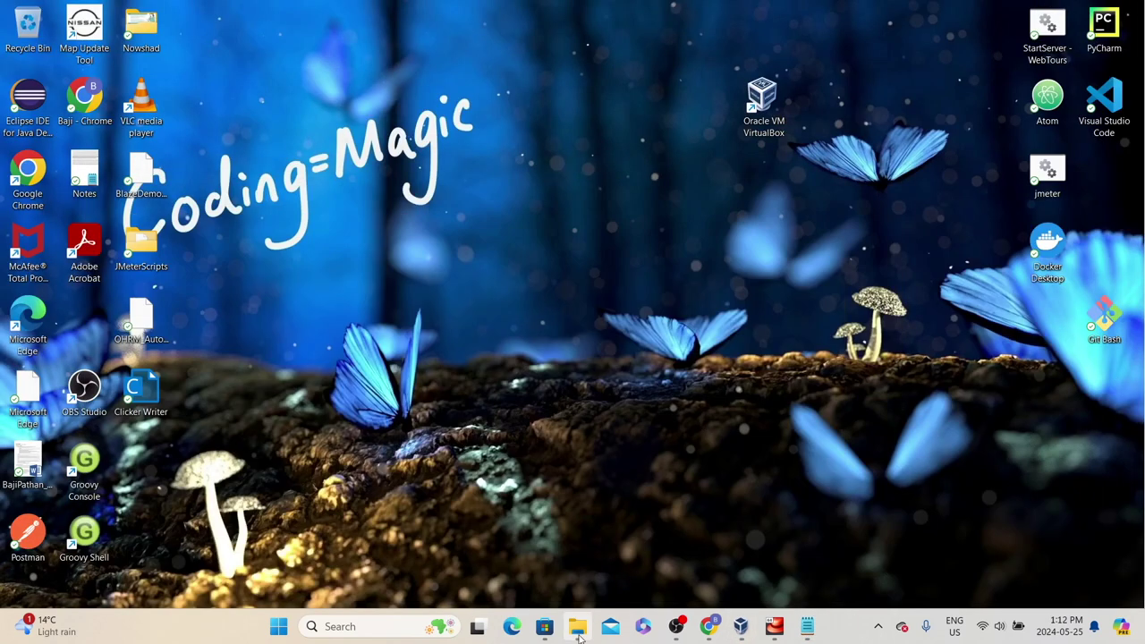
{"action": "left_click", "coordinate": [578, 630]}
{"action": "left_click", "coordinate": [235, 47]}
{"action": "double_click", "coordinate": [186, 208]}
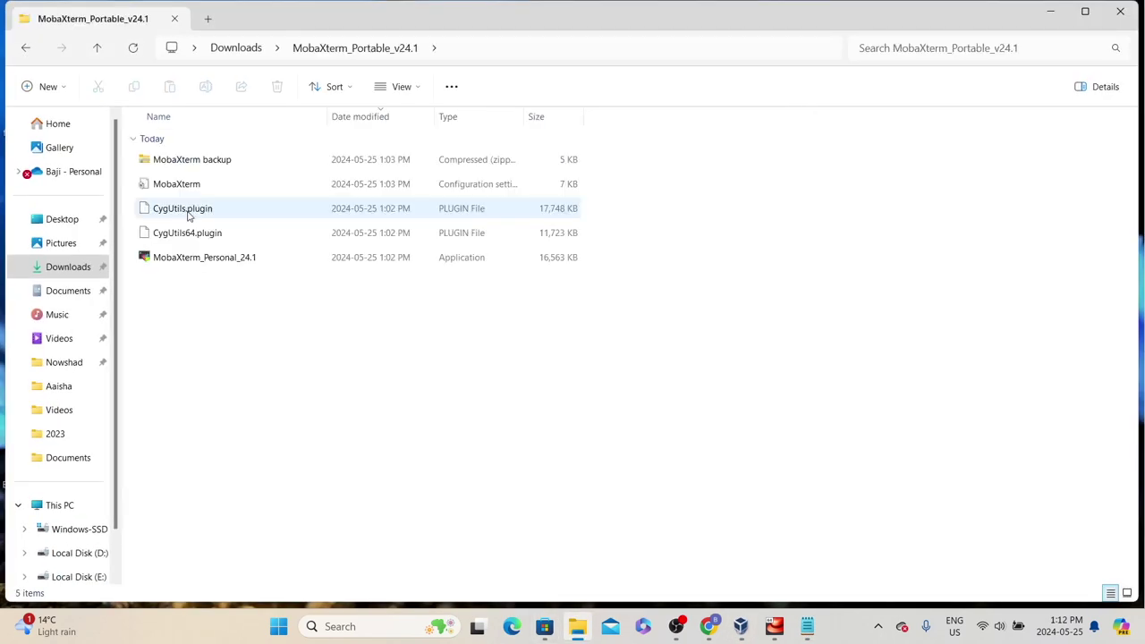
{"action": "left_click", "coordinate": [186, 258]}
{"action": "double_click", "coordinate": [186, 259]}
{"action": "left_click", "coordinate": [20, 42]}
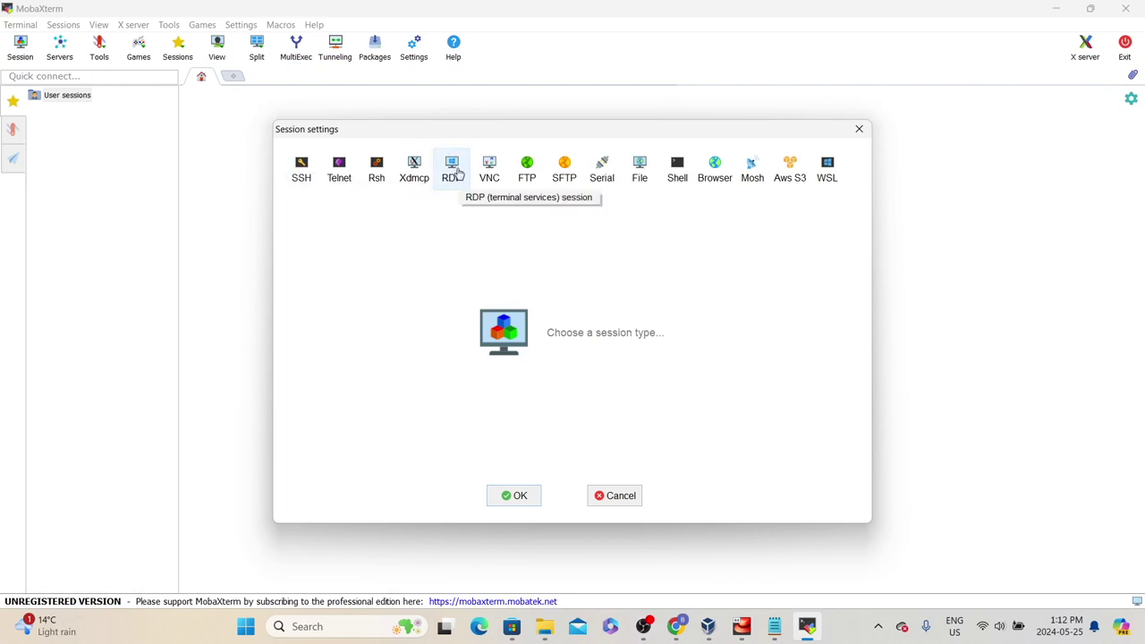
Set up an SSH session to remote host 192.168.2.96 with username adminuser
{"action": "left_click", "coordinate": [303, 179]}
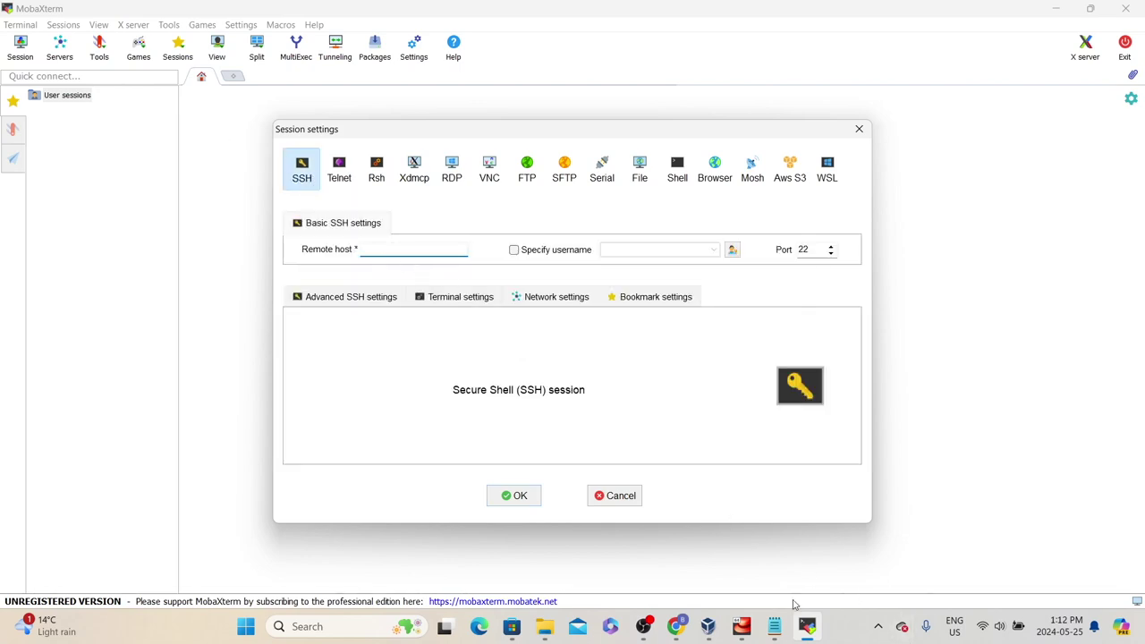
{"action": "left_click", "coordinate": [775, 626]}
{"action": "left_click_drag", "start_coordinate": [144, 235], "coordinate": [45, 248]}
{"action": "key", "text": "ctrl+c"}
{"action": "left_click", "coordinate": [1036, 285]}
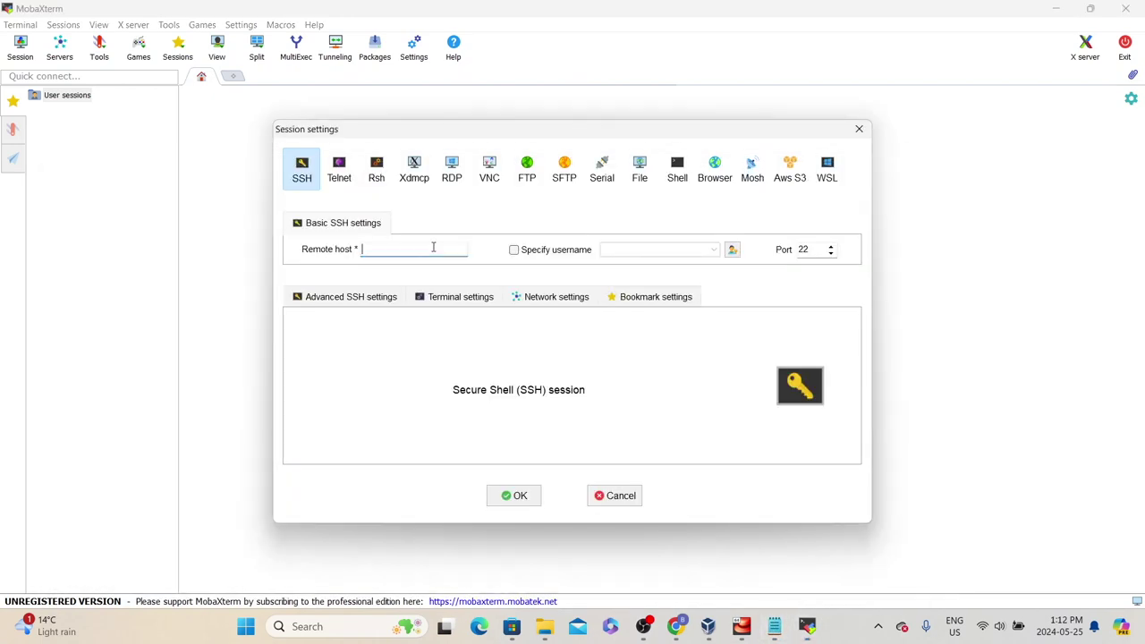
{"action": "left_click", "coordinate": [454, 248]}
{"action": "key", "text": "ctrl+v"}
{"action": "left_click", "coordinate": [514, 249]}
{"action": "type", "text": "adminuser"}
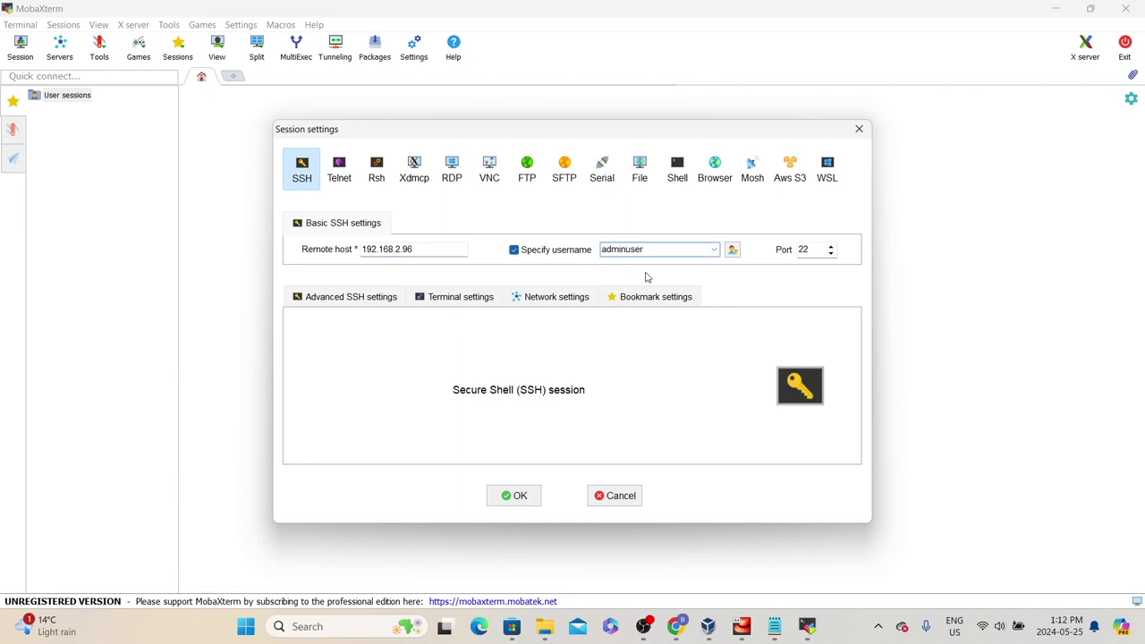
Start the SSH connection, accept the server's host key and submit the password
{"action": "left_click", "coordinate": [503, 497]}
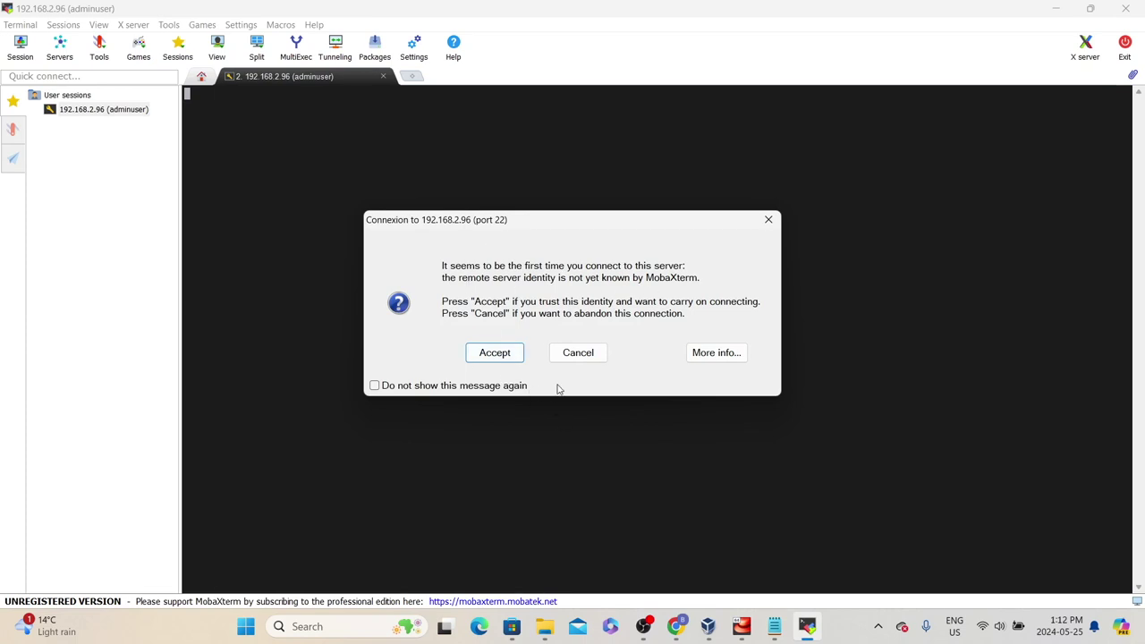
{"action": "left_click", "coordinate": [488, 356]}
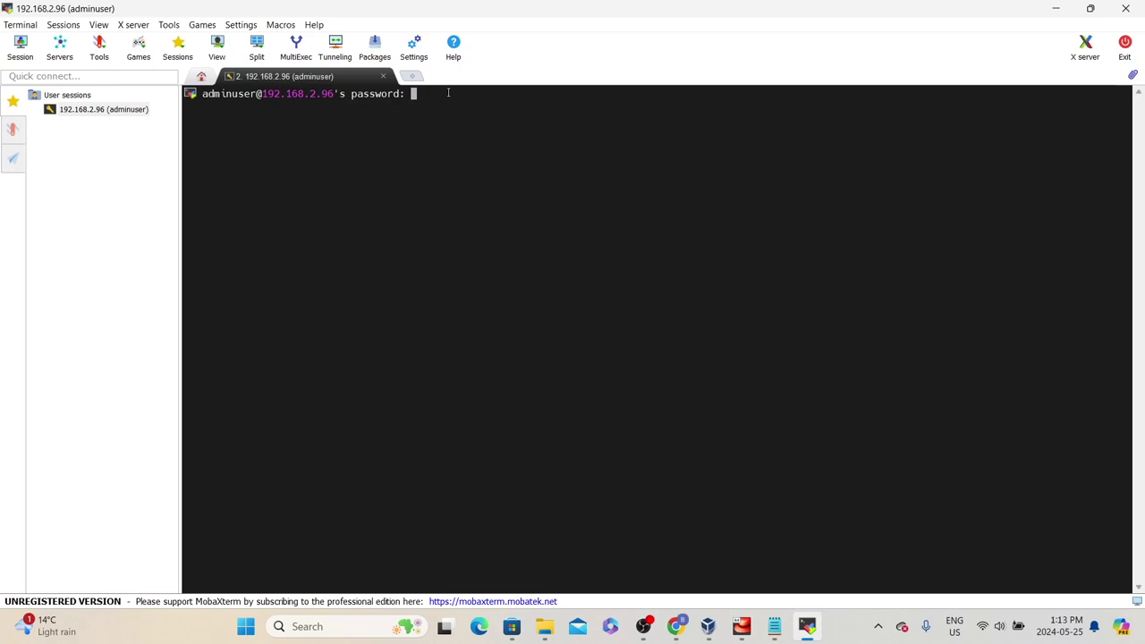
{"action": "key", "text": "Return"}
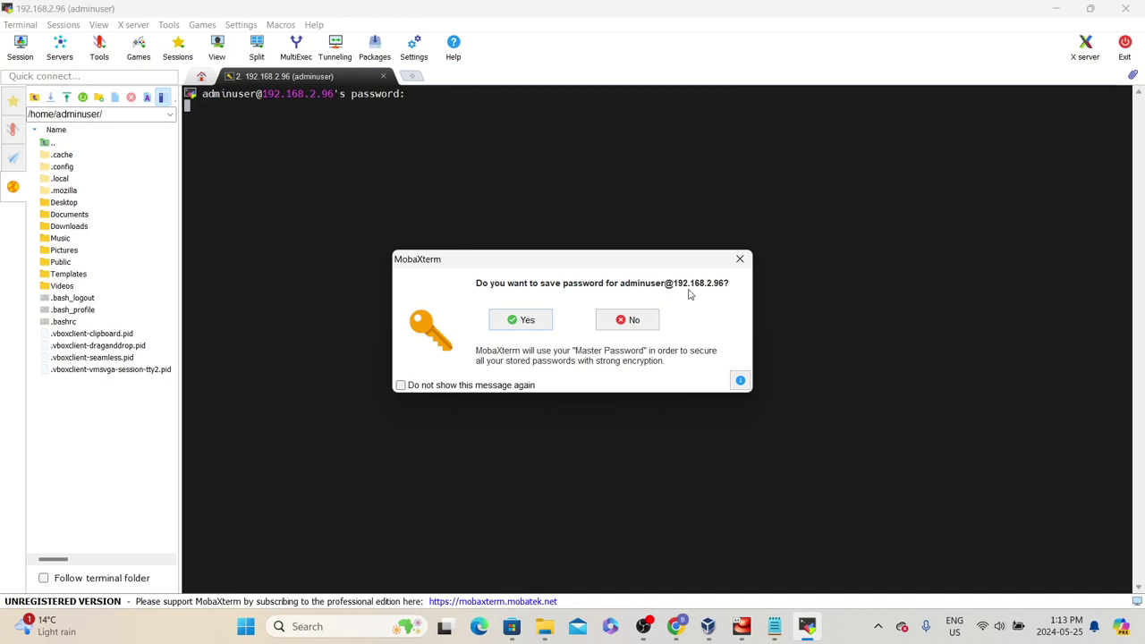
Decline saving the password and enter touch test_file at the shell prompt
{"action": "left_click", "coordinate": [621, 319]}
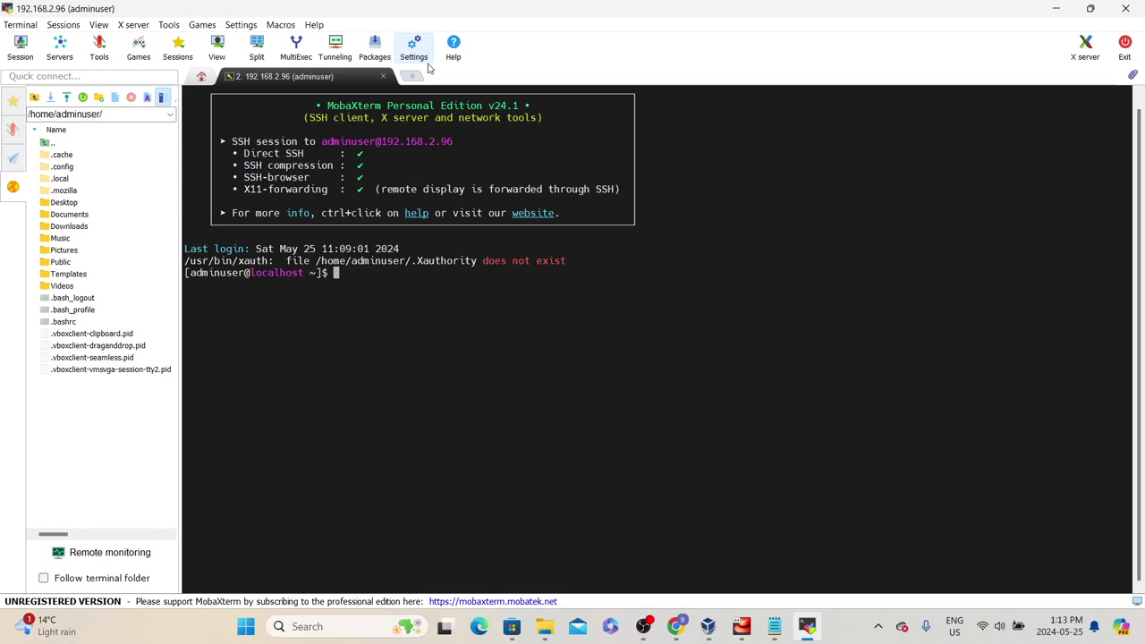
{"action": "type", "text": "touch test_file"}
Create test_file with touch and confirm the current folder is /home/adminuser with pwd
{"action": "key", "text": "Return"}
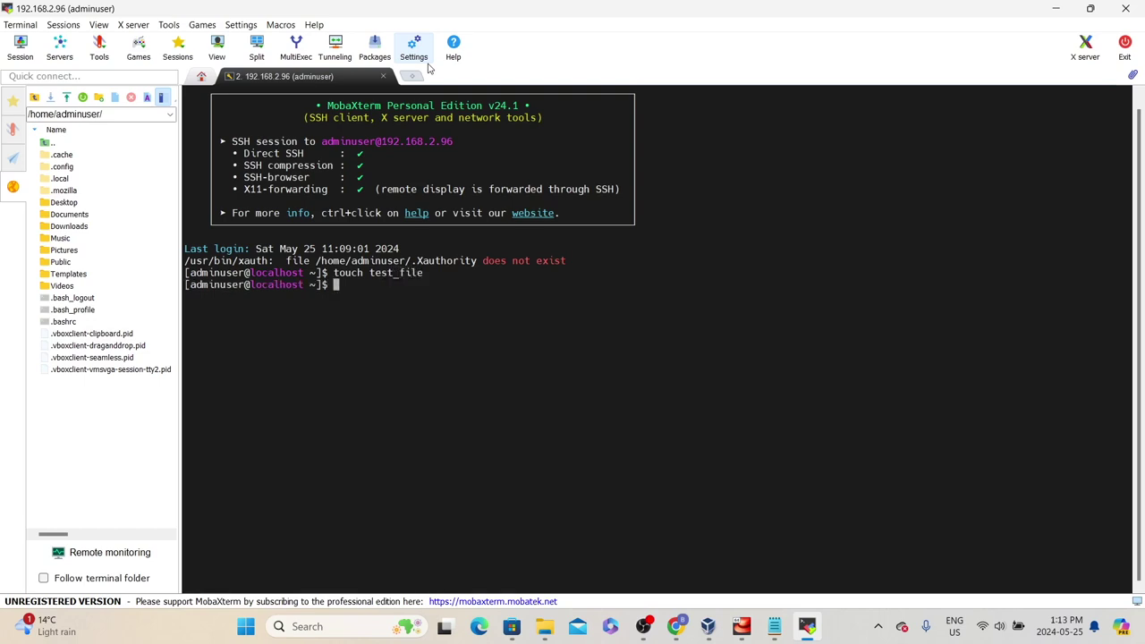
{"action": "left_click_drag", "start_coordinate": [333, 273], "coordinate": [433, 280]}
{"action": "left_click", "coordinate": [418, 282]}
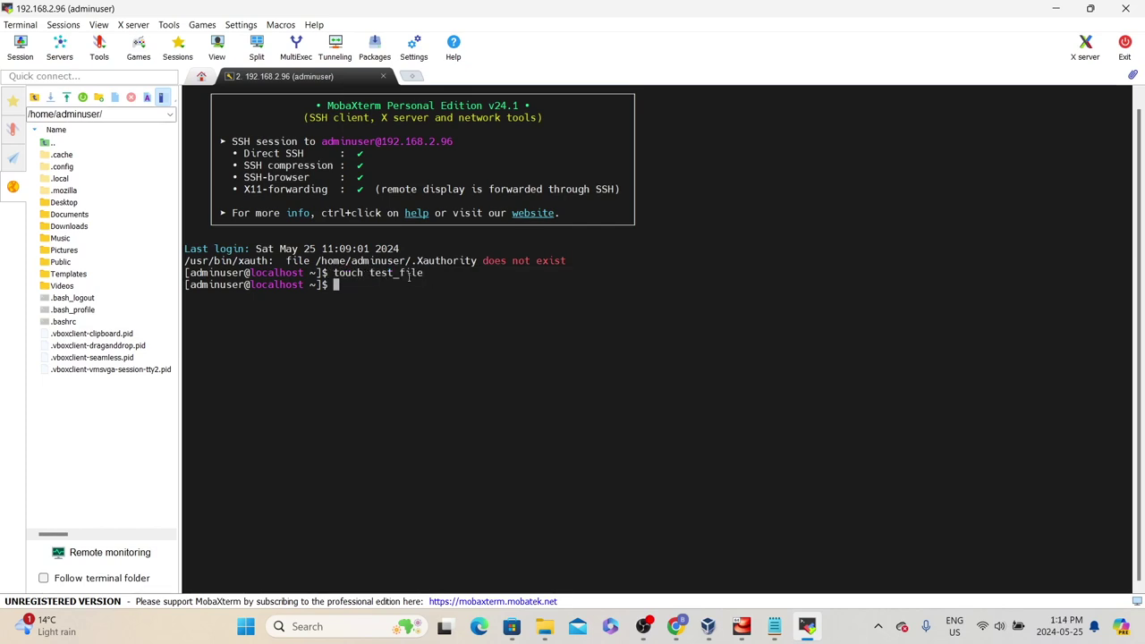
{"action": "type", "text": "pwd"}
{"action": "key", "text": "Return"}
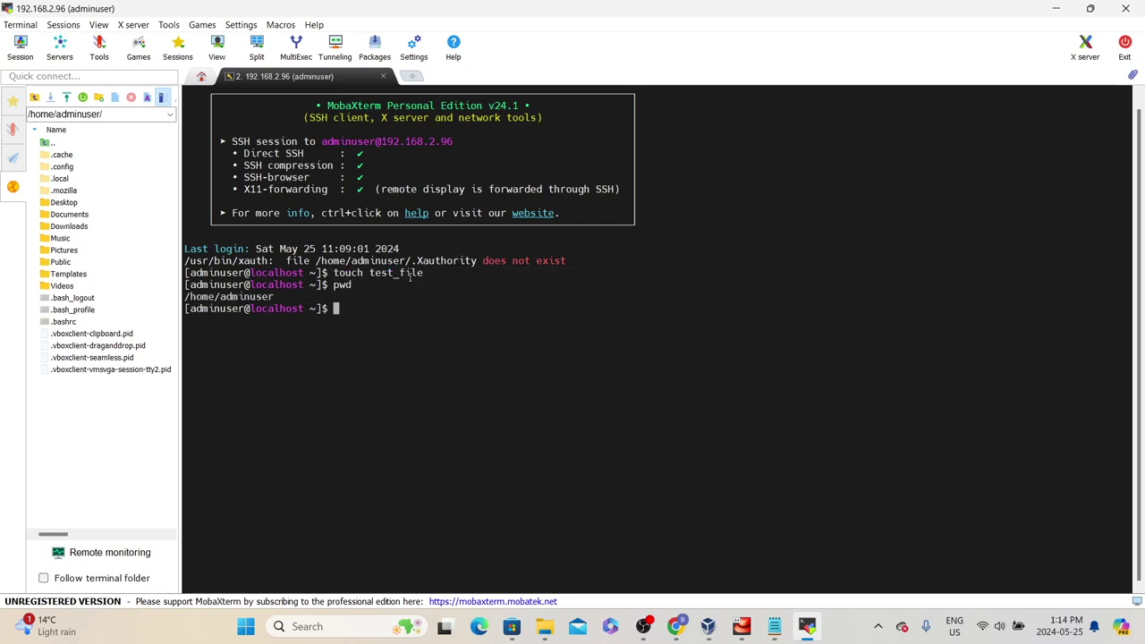
{"action": "left_click_drag", "start_coordinate": [331, 284], "coordinate": [186, 296]}
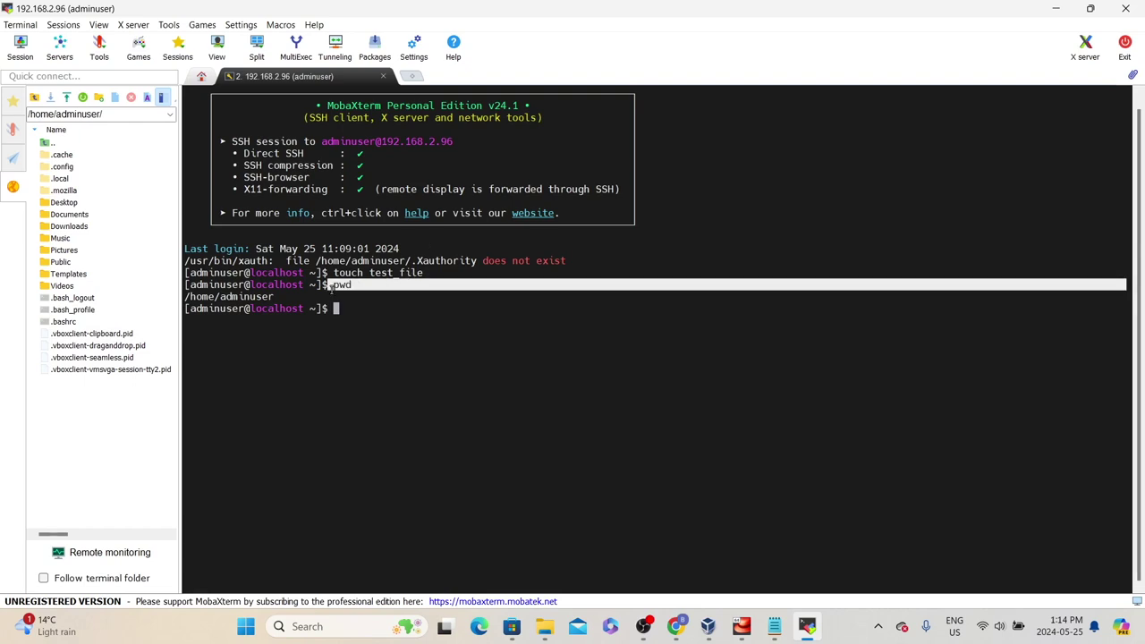
{"action": "left_click", "coordinate": [281, 296]}
{"action": "left_click_drag", "start_coordinate": [281, 296], "coordinate": [205, 284]}
{"action": "left_click", "coordinate": [377, 280]}
Move test_file into the Desktop folder with mv test_file Desktop/
{"action": "left_click_drag", "start_coordinate": [367, 272], "coordinate": [430, 273]}
{"action": "left_click", "coordinate": [315, 285]}
{"action": "left_click", "coordinate": [366, 294]}
{"action": "left_click_drag", "start_coordinate": [324, 308], "coordinate": [417, 317]}
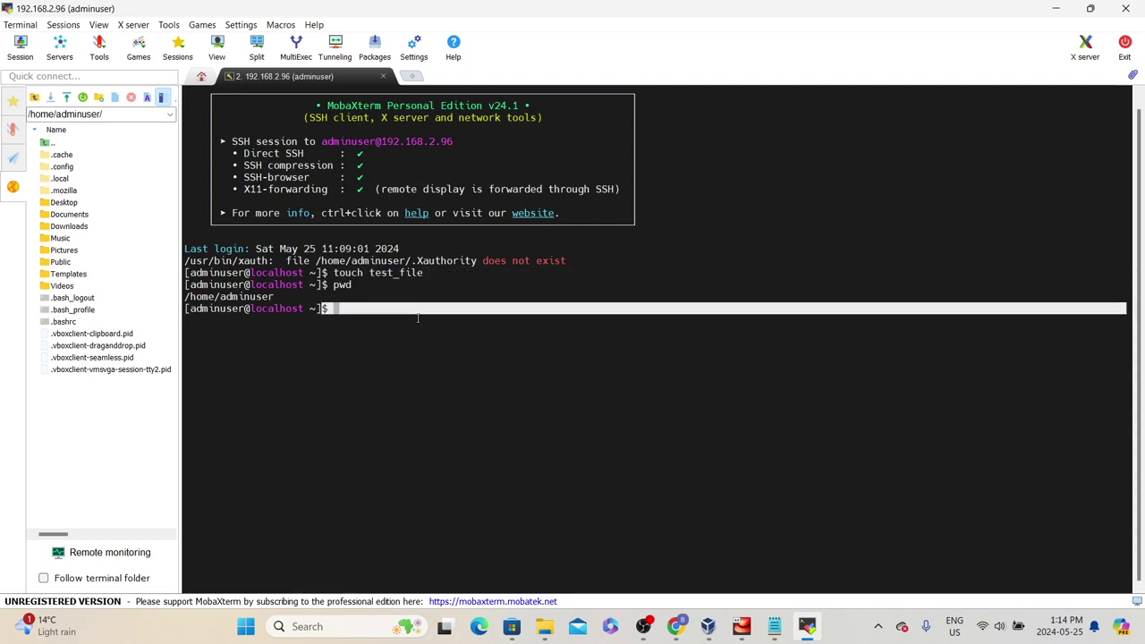
{"action": "left_click", "coordinate": [417, 318]}
{"action": "type", "text": "mv test"}
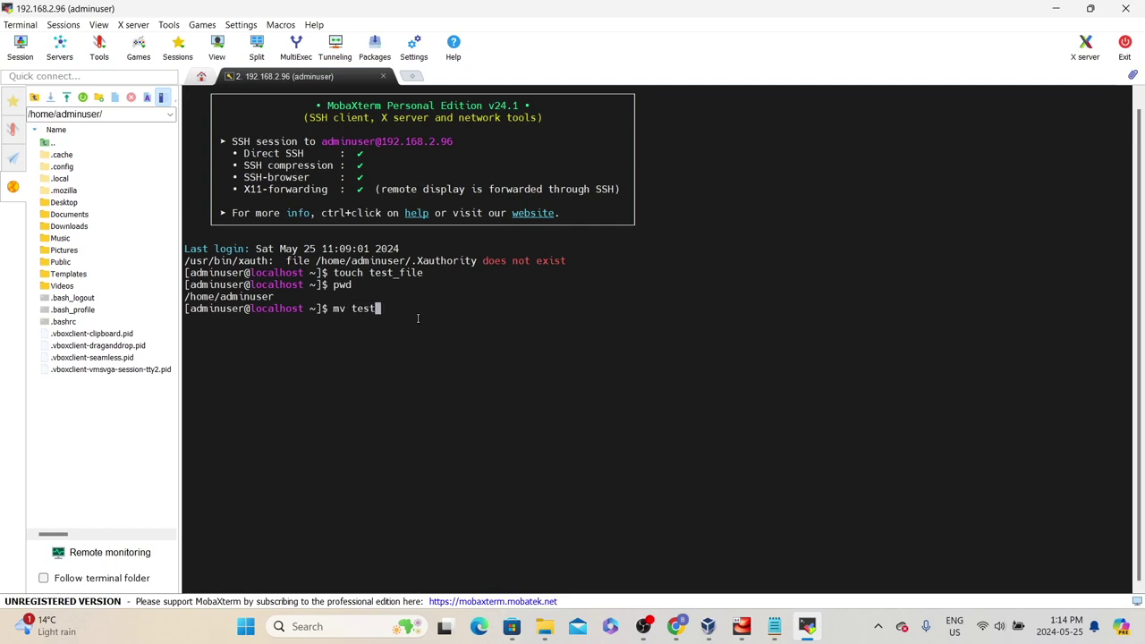
{"action": "key", "text": "Tab"}
{"action": "type", "text": "Desktop/"}
{"action": "key", "text": "Return"}
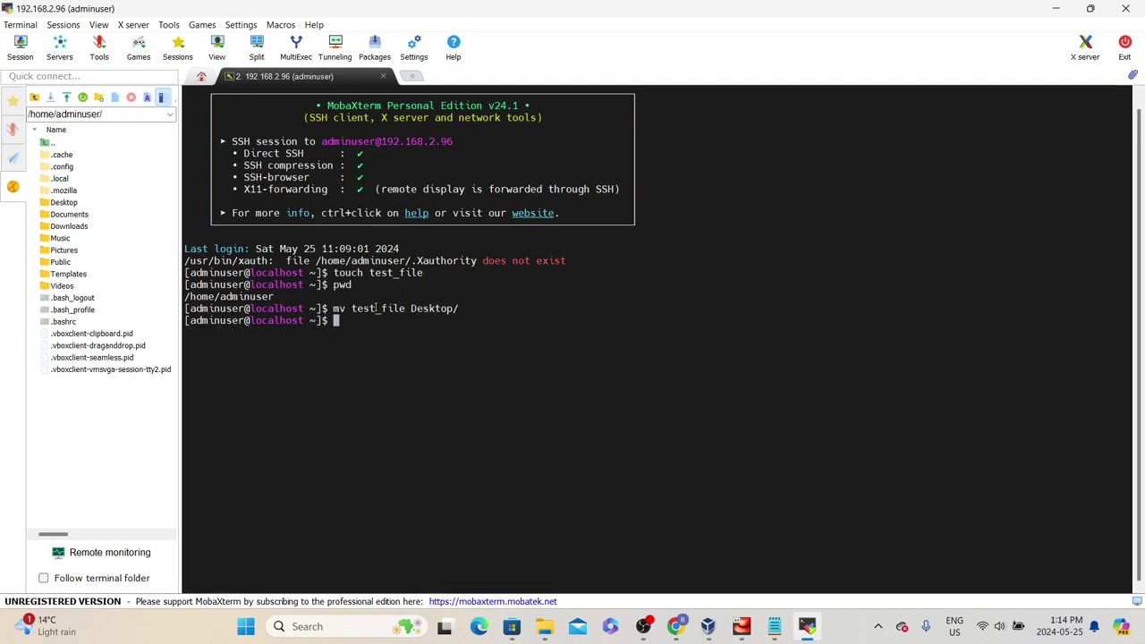
{"action": "left_click_drag", "start_coordinate": [405, 309], "coordinate": [458, 311]}
{"action": "left_click", "coordinate": [447, 320]}
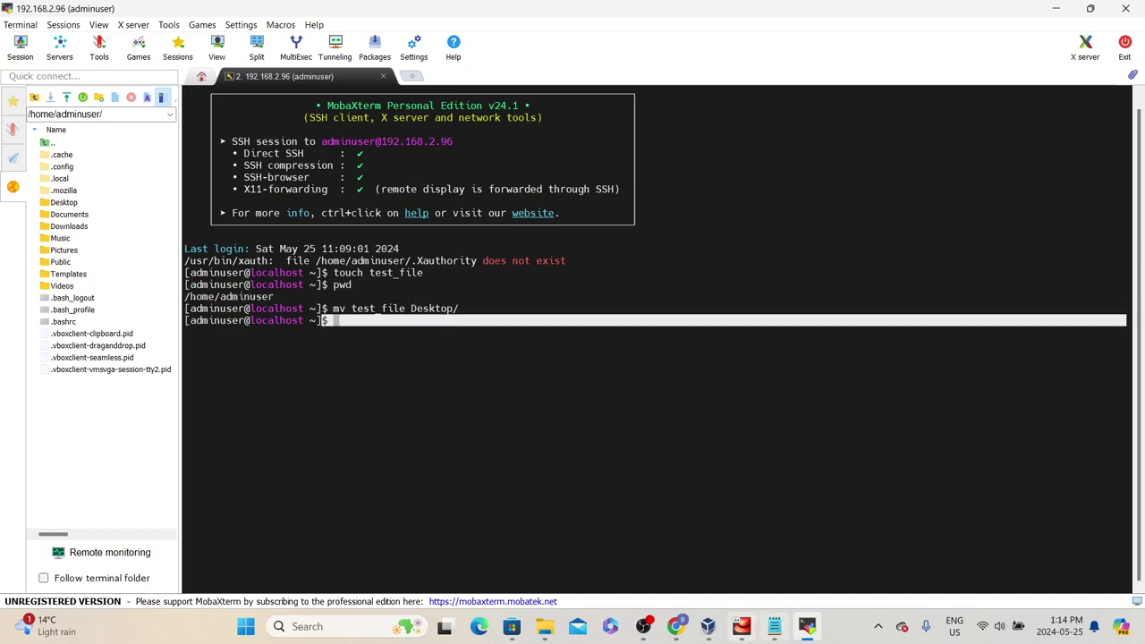
{"action": "left_click", "coordinate": [741, 626]}
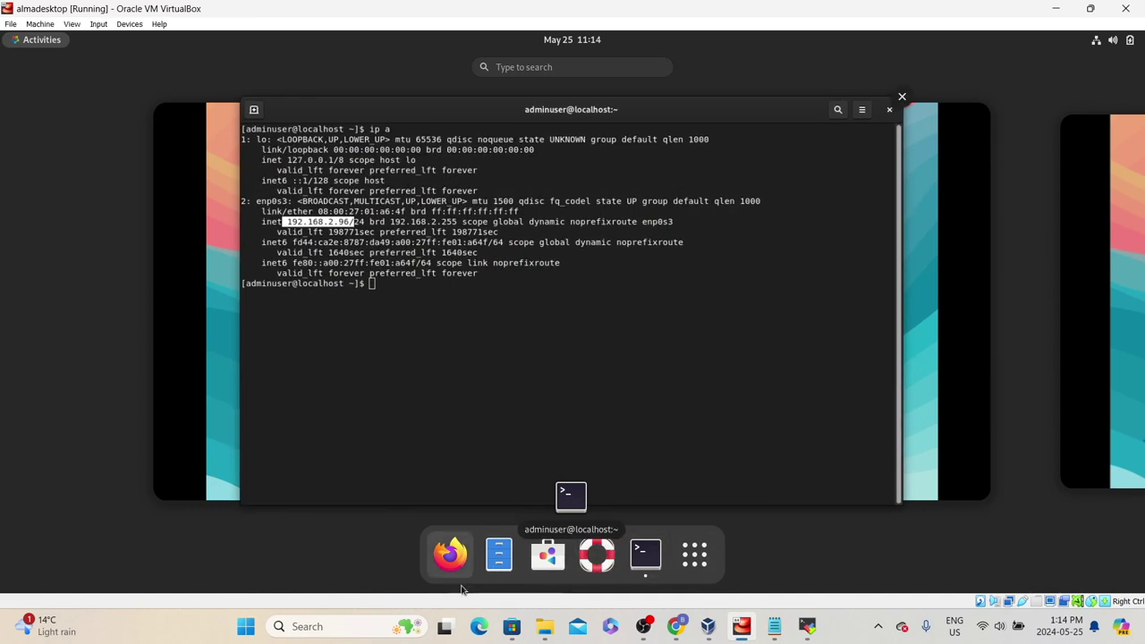
Open Files in the AlmaLinux guest and browse into Desktop to find test_file
{"action": "left_click", "coordinate": [499, 556]}
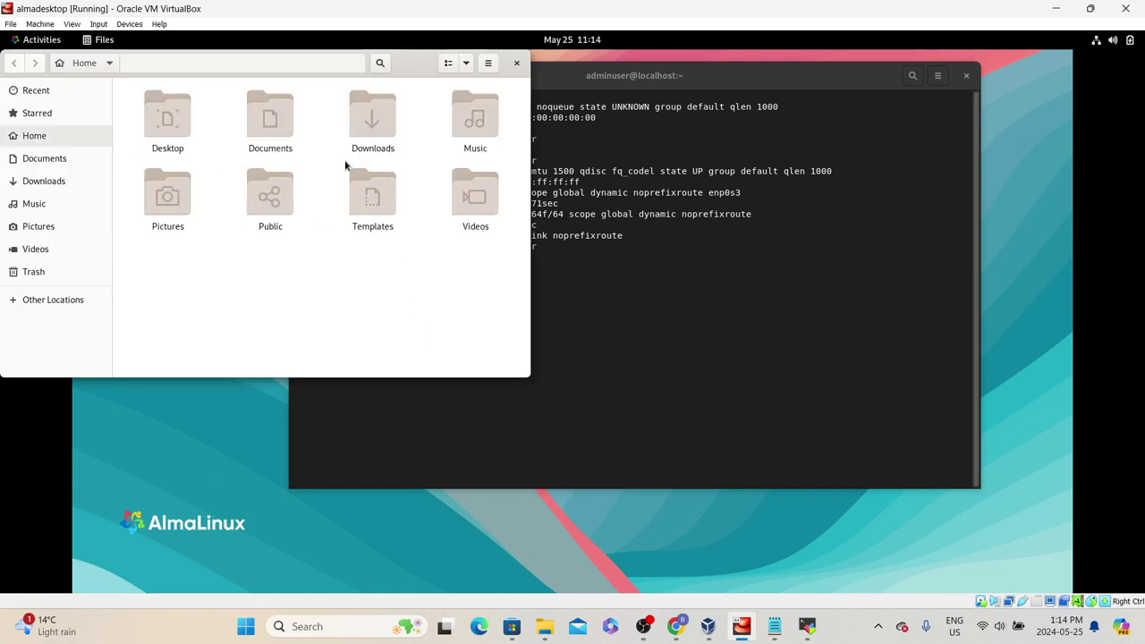
{"action": "left_click_drag", "start_coordinate": [429, 70], "coordinate": [509, 136]}
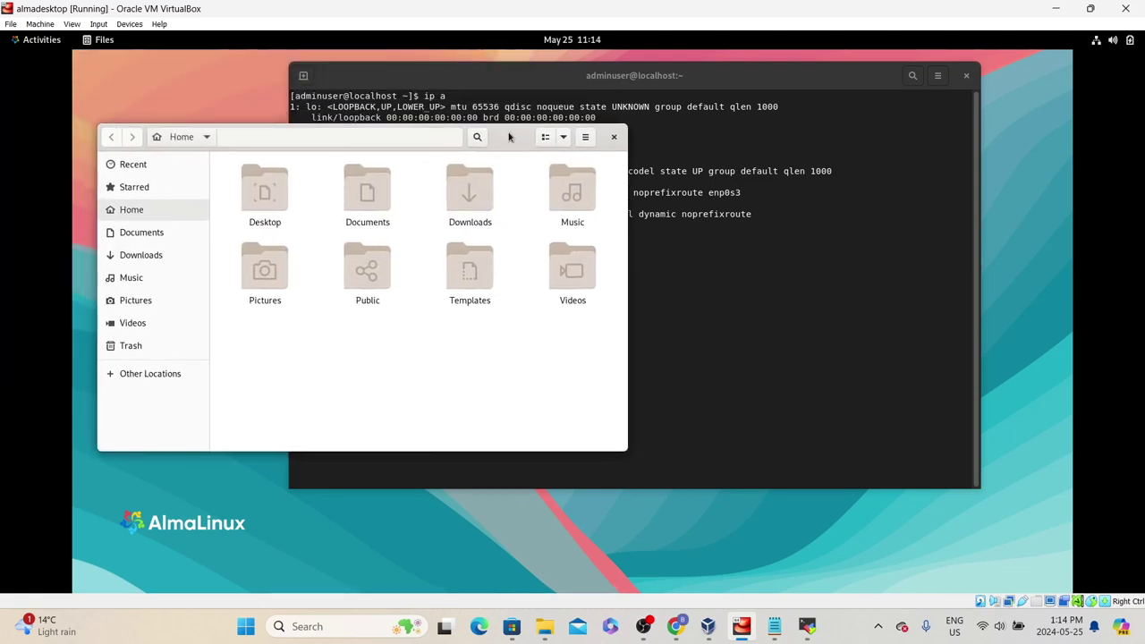
{"action": "left_click", "coordinate": [284, 194]}
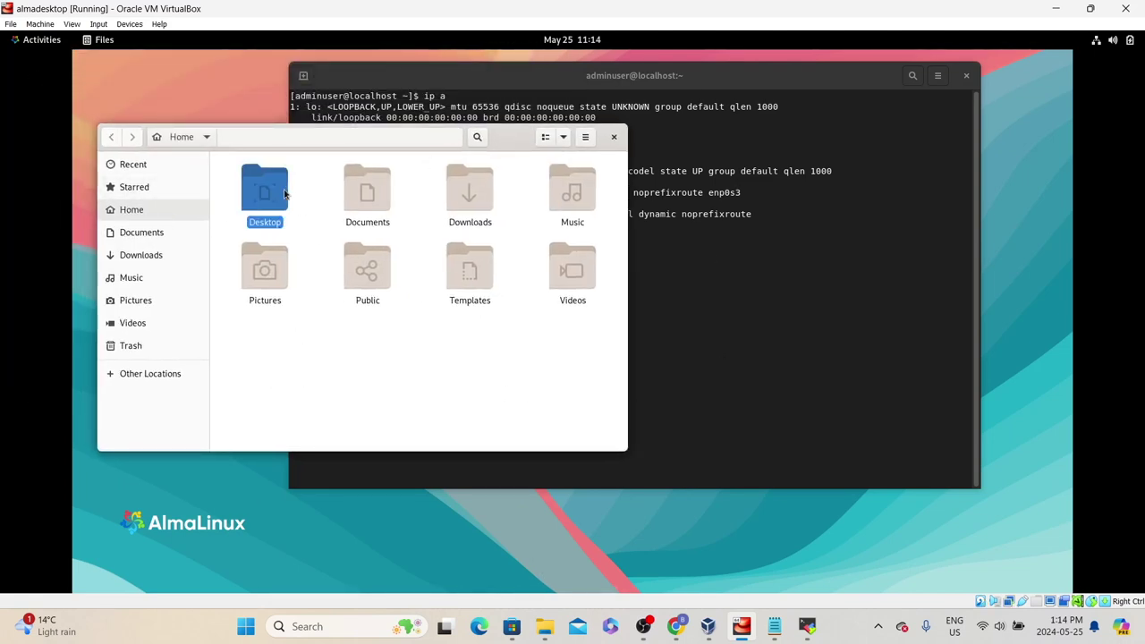
{"action": "double_click", "coordinate": [285, 194]}
{"action": "left_click", "coordinate": [282, 190]}
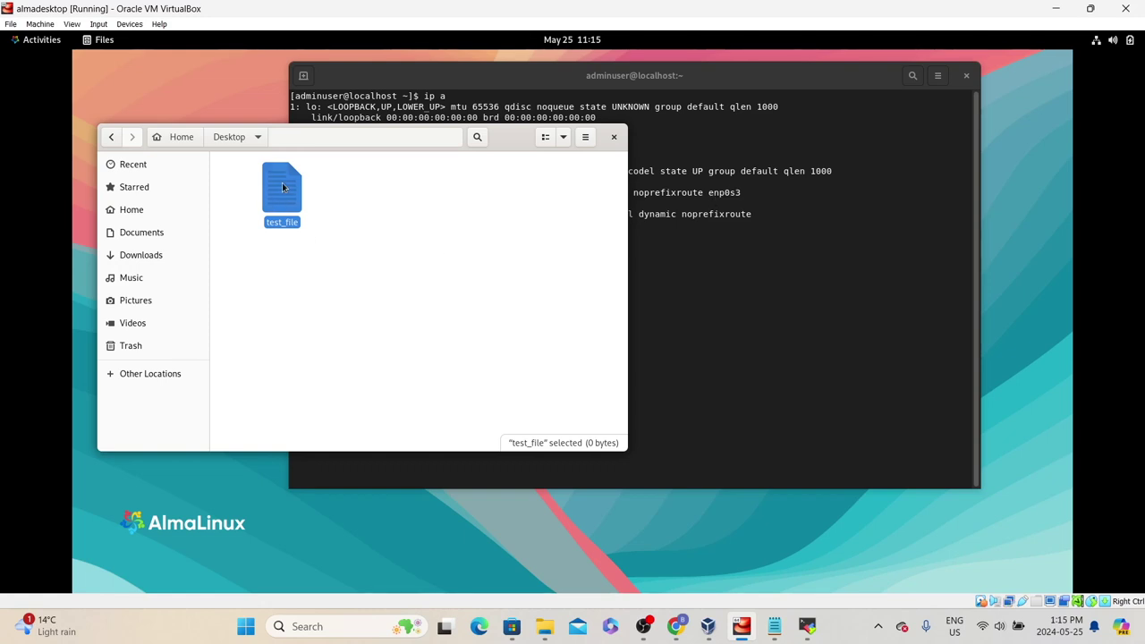
Write 'This is a test file' into test_file in Text Editor and save it
{"action": "double_click", "coordinate": [282, 187]}
{"action": "type", "text": "Th"}
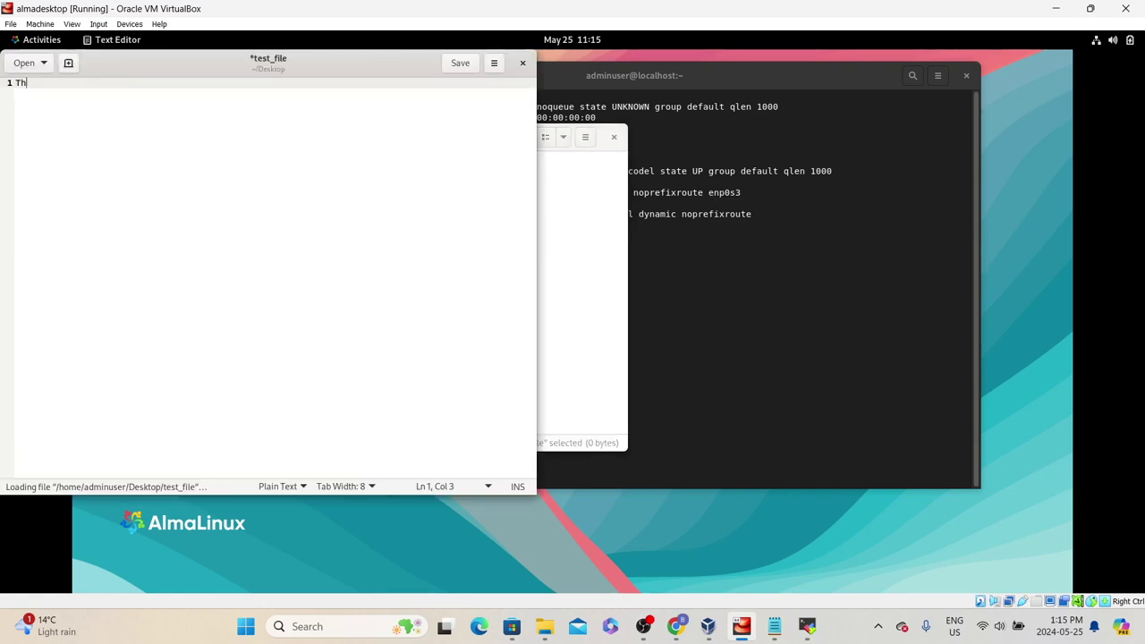
{"action": "type", "text": "is is a test file"}
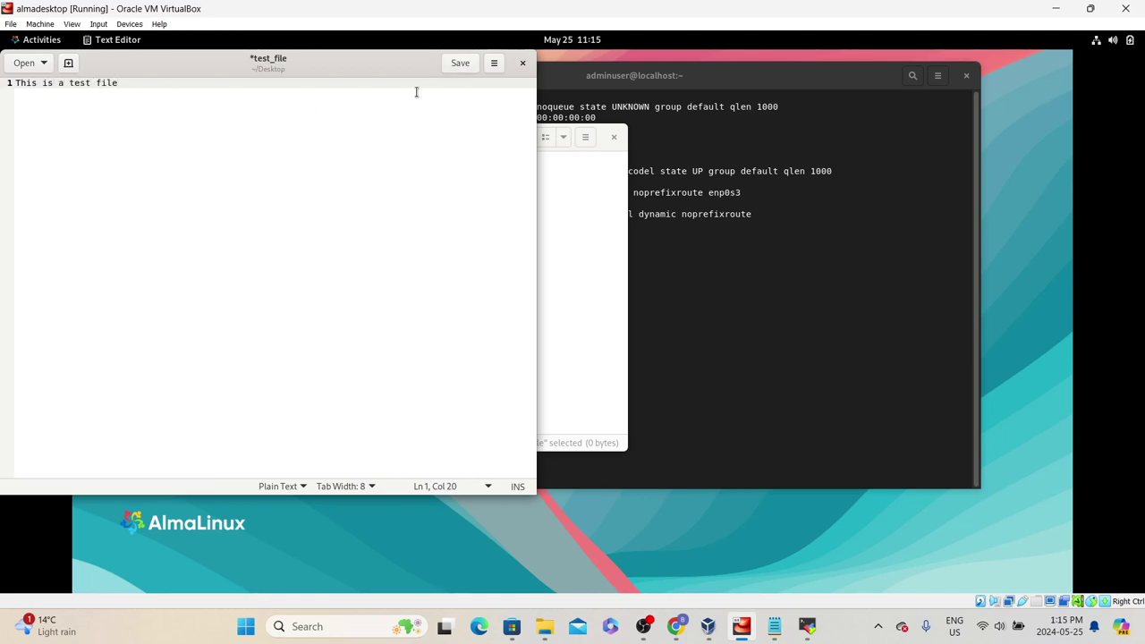
{"action": "left_click", "coordinate": [460, 63]}
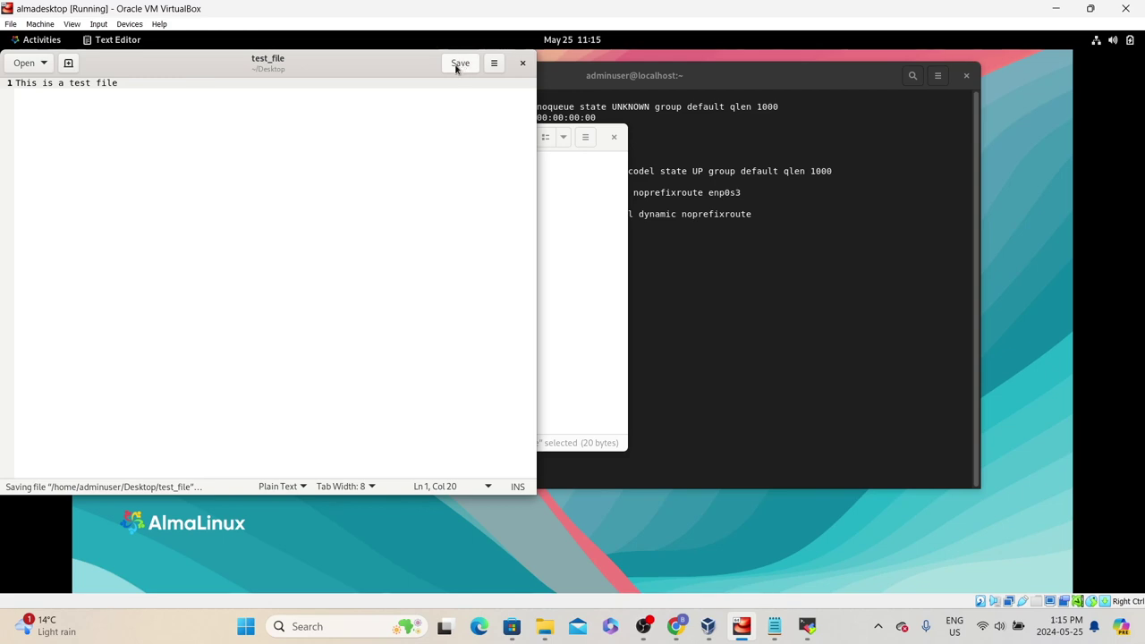
{"action": "left_click", "coordinate": [522, 62]}
{"action": "left_click", "coordinate": [807, 626]}
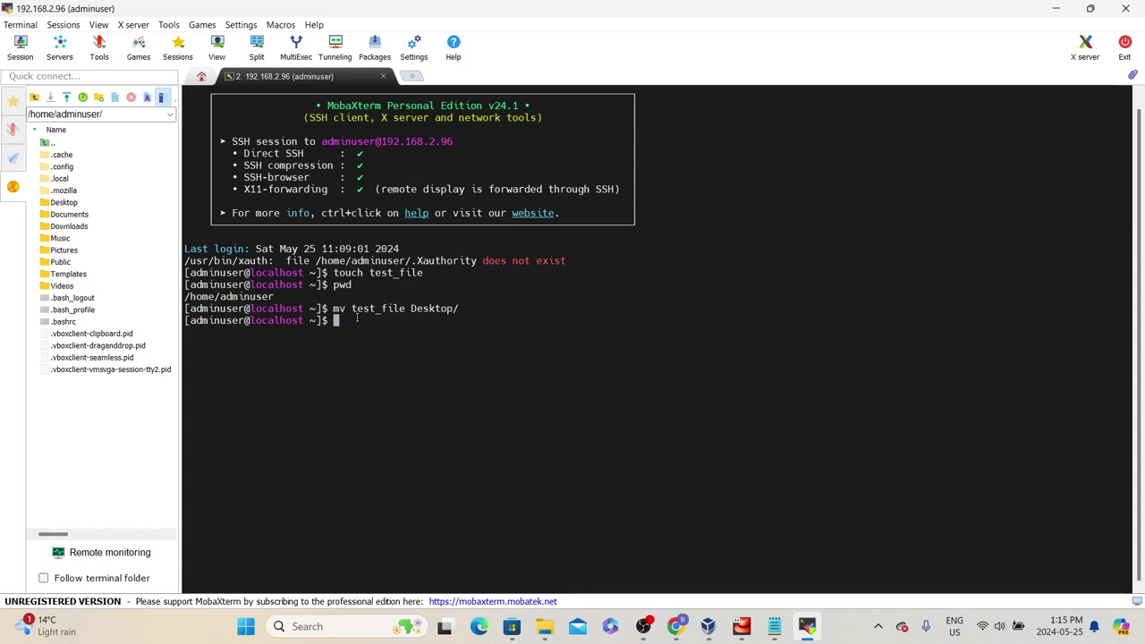
Change into Desktop and confirm the path /home/adminuser/Desktop with pwd
{"action": "type", "text": "cd "}
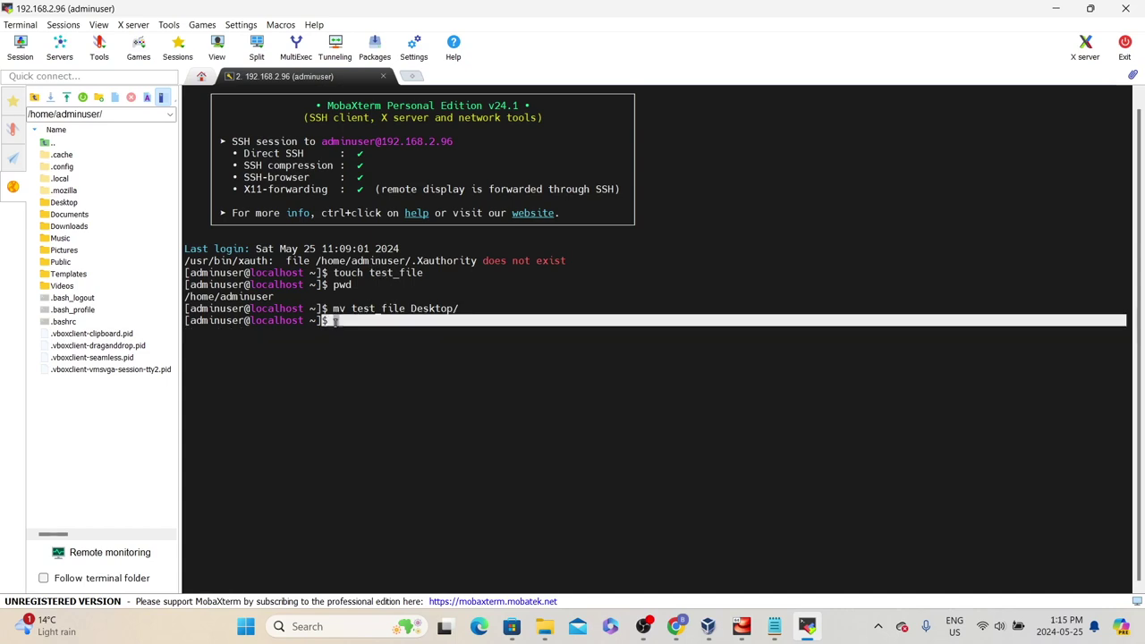
{"action": "type", "text": "De"}
{"action": "key", "text": "Tab"}
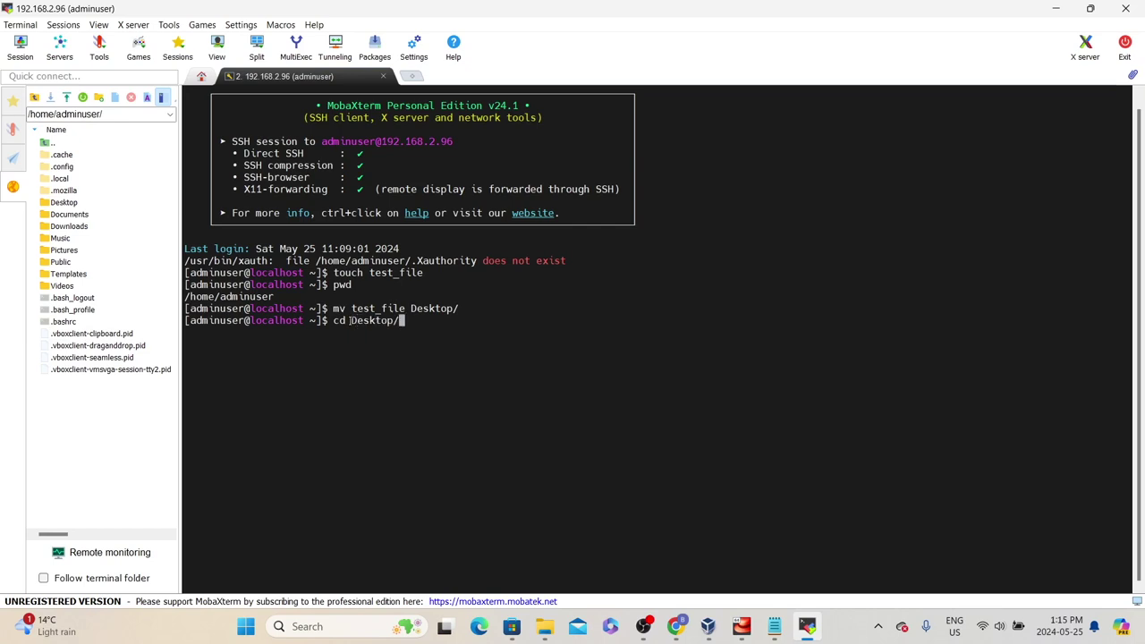
{"action": "key", "text": "Return"}
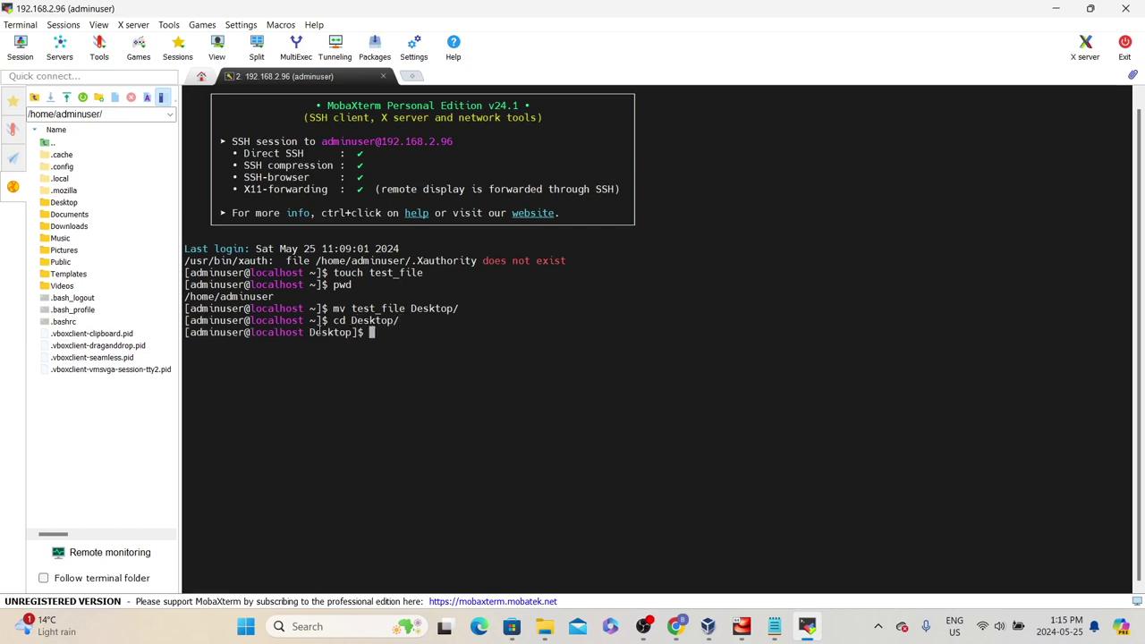
{"action": "double_click", "coordinate": [310, 333]}
{"action": "left_click", "coordinate": [390, 335]}
{"action": "type", "text": "pwd"}
{"action": "key", "text": "Return"}
{"action": "double_click", "coordinate": [266, 344]}
{"action": "left_click", "coordinate": [300, 344]}
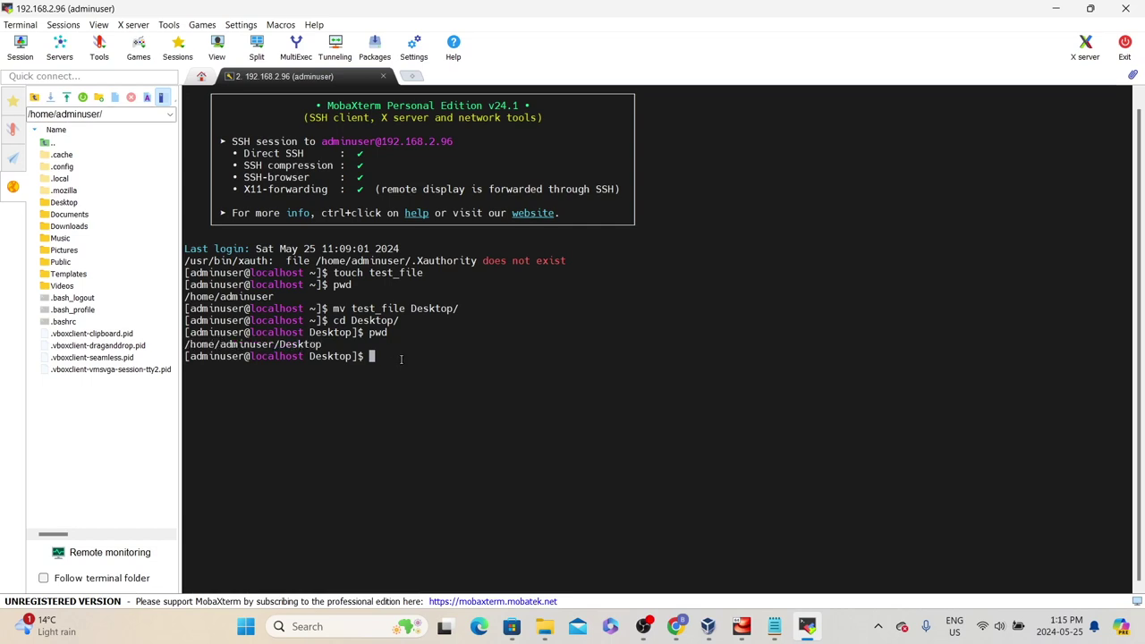
Print test_file with cat, showing 'This is a test file'
{"action": "type", "text": "cat test_file"}
{"action": "key", "text": "Return"}
{"action": "double_click", "coordinate": [190, 368]}
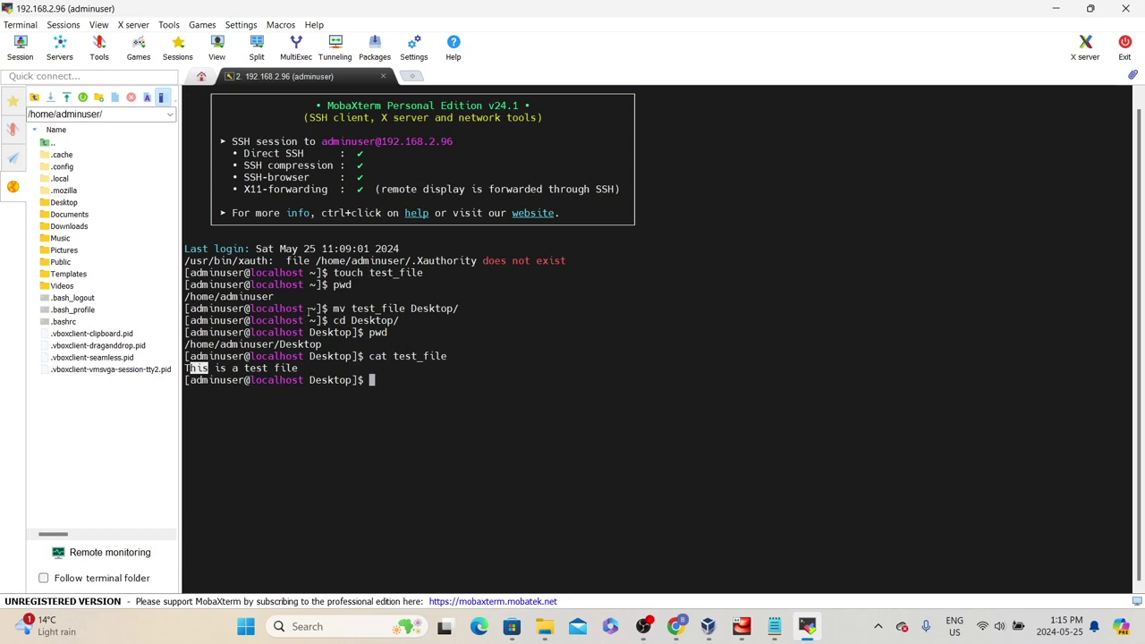
{"action": "left_click", "coordinate": [309, 309]}
Switch to the GitHub notes and highlight lines 26–41 on installing Linux with WSL
{"action": "key", "text": "alt+Tab"}
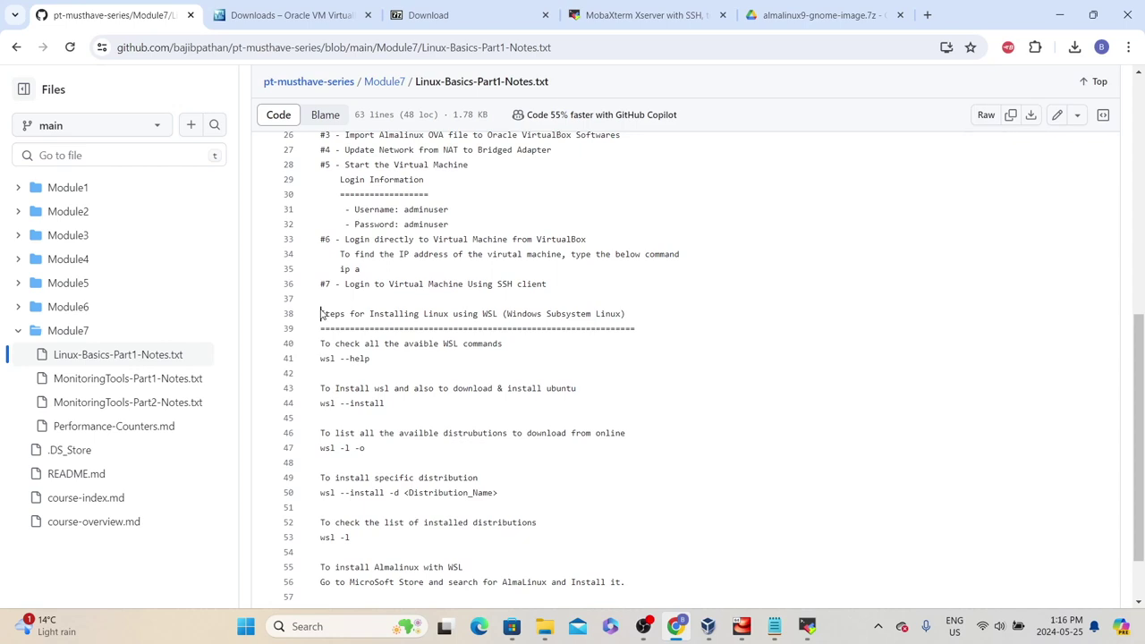
{"action": "left_click_drag", "start_coordinate": [322, 314], "coordinate": [289, 335]}
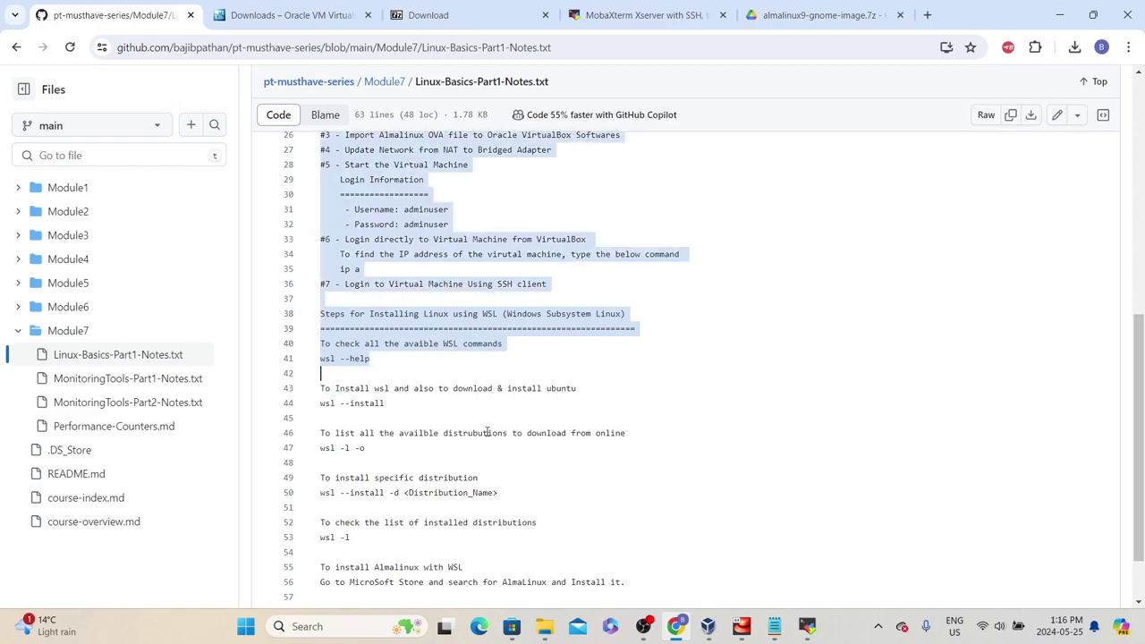
Search 'windows subsystem for linux' in a new tab and open the Microsoft Learn WSL article
{"action": "left_click", "coordinate": [929, 15]}
{"action": "type", "text": "wind"}
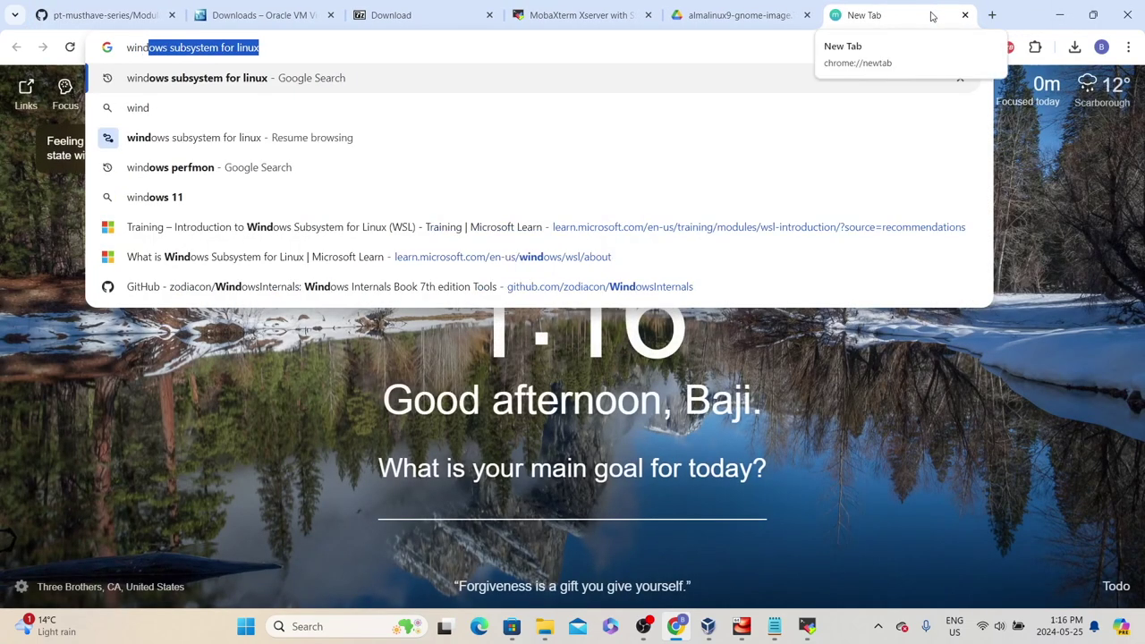
{"action": "key", "text": "Return"}
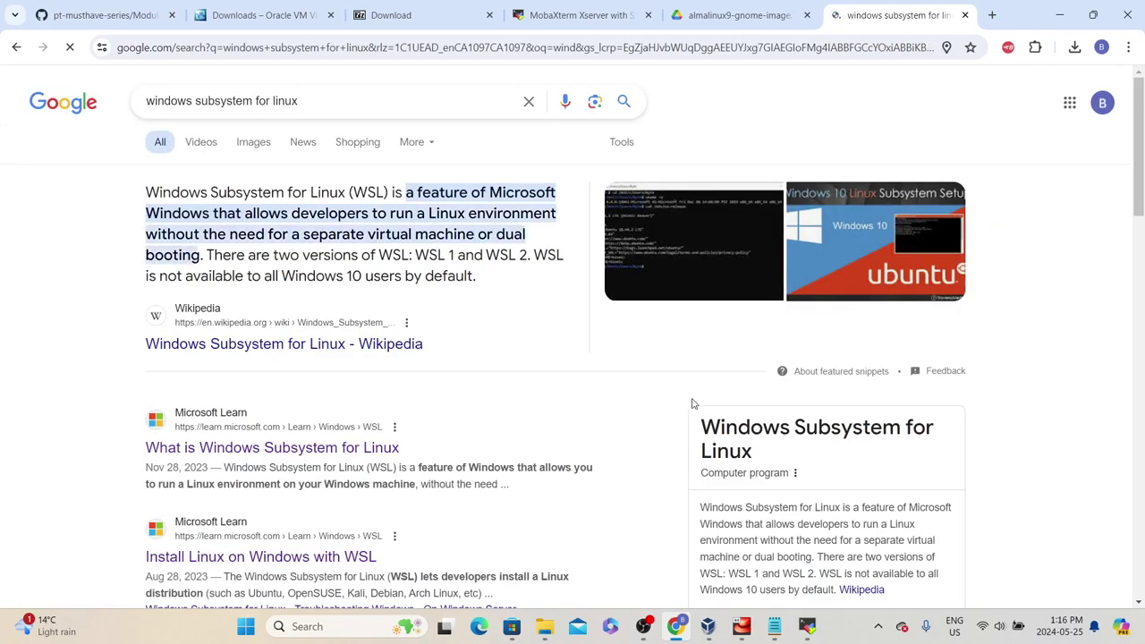
{"action": "left_click", "coordinate": [217, 451]}
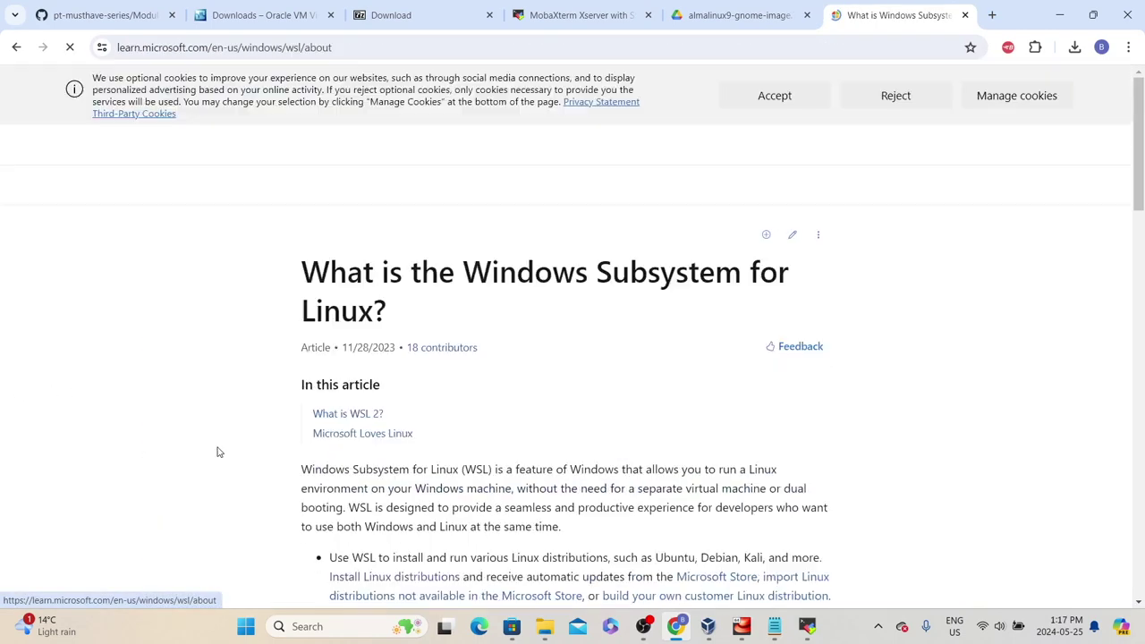
{"action": "scroll", "coordinate": [447, 402], "scroll_direction": "down", "scroll_amount": 1}
{"action": "scroll", "coordinate": [471, 490], "scroll_direction": "down", "scroll_amount": 1}
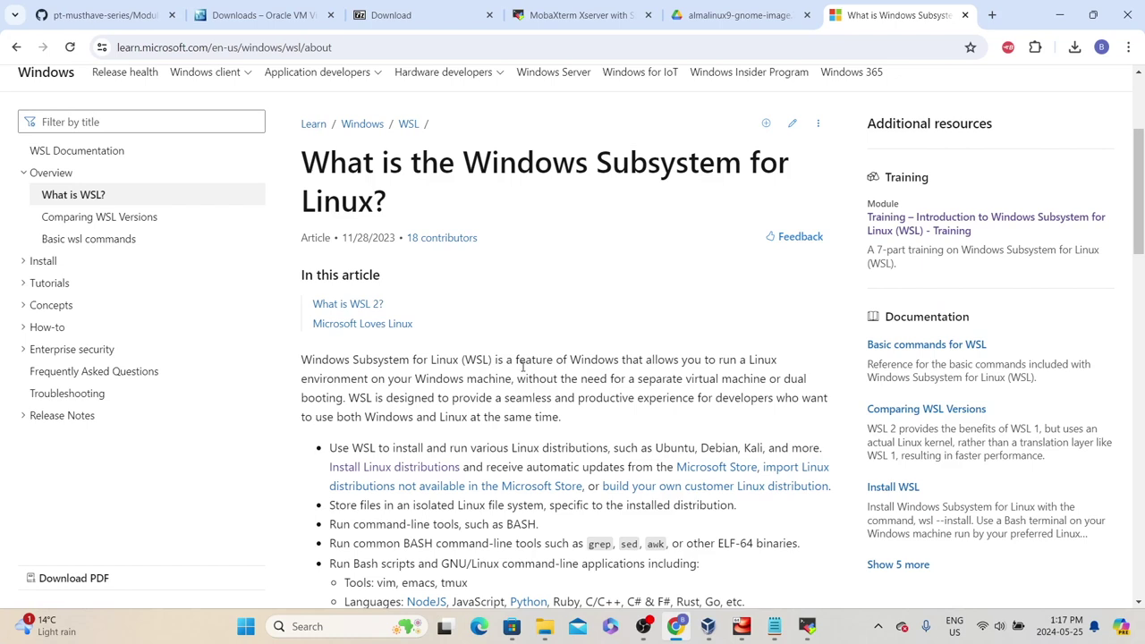
{"action": "mouse_move", "coordinate": [504, 358]}
{"action": "left_mouse_down"}
{"action": "mouse_move", "coordinate": [741, 358]}
{"action": "mouse_move", "coordinate": [368, 378]}
{"action": "mouse_move", "coordinate": [490, 369]}
{"action": "left_mouse_up"}
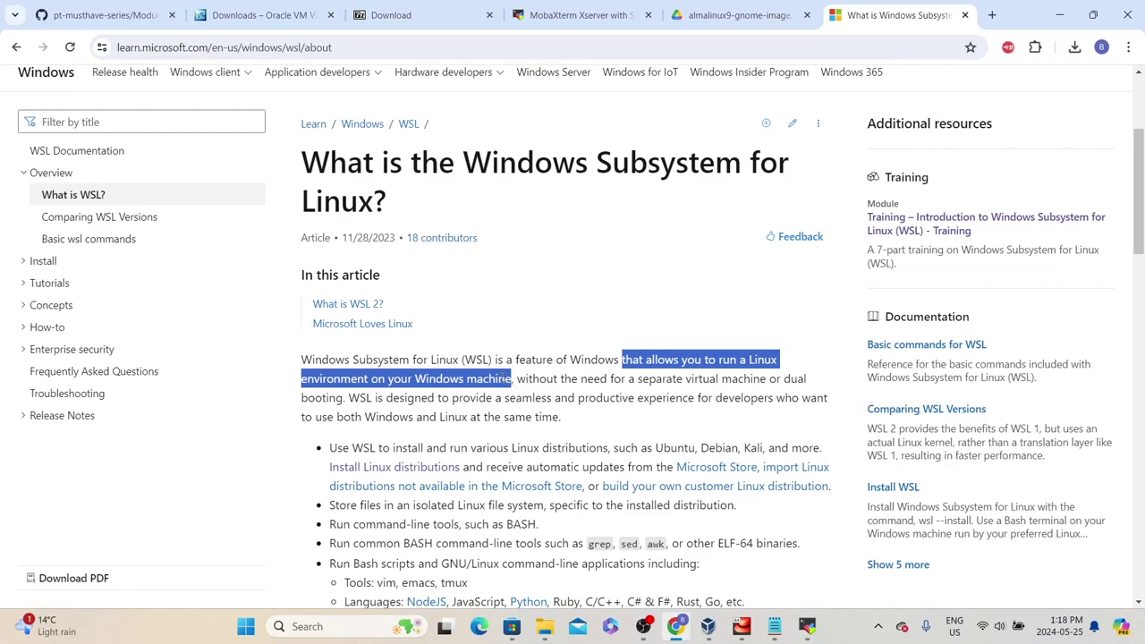
{"action": "scroll", "coordinate": [512, 379], "scroll_direction": "down", "scroll_amount": 2}
{"action": "scroll", "coordinate": [935, 184], "scroll_direction": "up", "scroll_amount": 4}
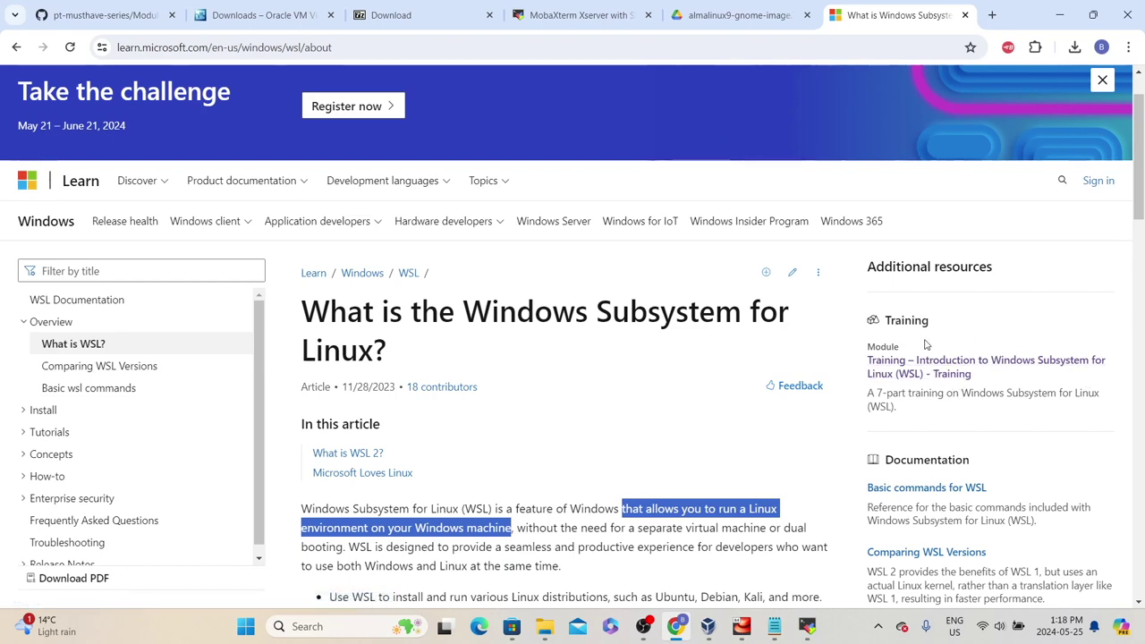
Open the 'Introduction to Windows Subsystem for Linux (WSL)' training module and scroll through its units
{"action": "left_click", "coordinate": [940, 369]}
{"action": "scroll", "coordinate": [853, 382], "scroll_direction": "down", "scroll_amount": 1}
{"action": "scroll", "coordinate": [629, 383], "scroll_direction": "down", "scroll_amount": 3}
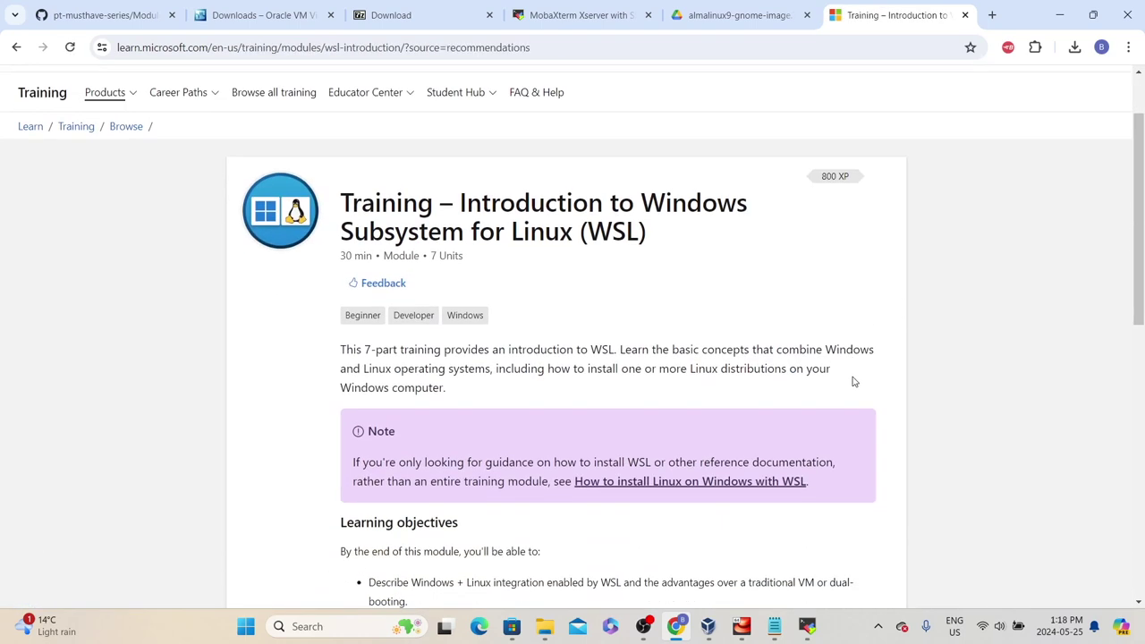
{"action": "scroll", "coordinate": [629, 383], "scroll_direction": "up", "scroll_amount": 4}
{"action": "scroll", "coordinate": [629, 383], "scroll_direction": "down", "scroll_amount": 3}
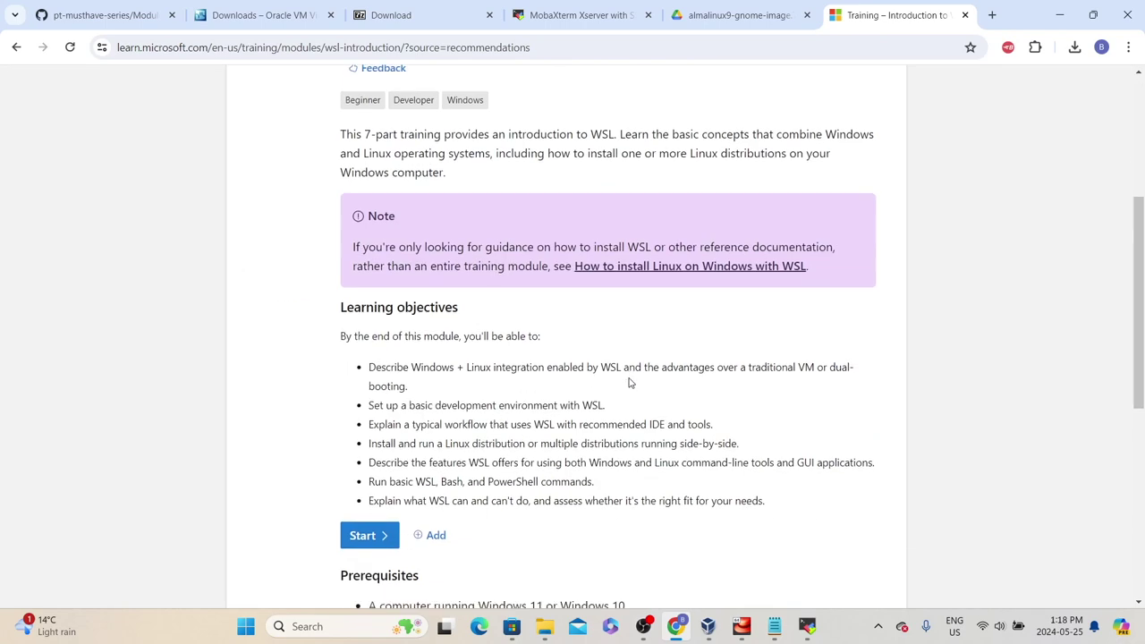
{"action": "scroll", "coordinate": [628, 383], "scroll_direction": "down", "scroll_amount": 5}
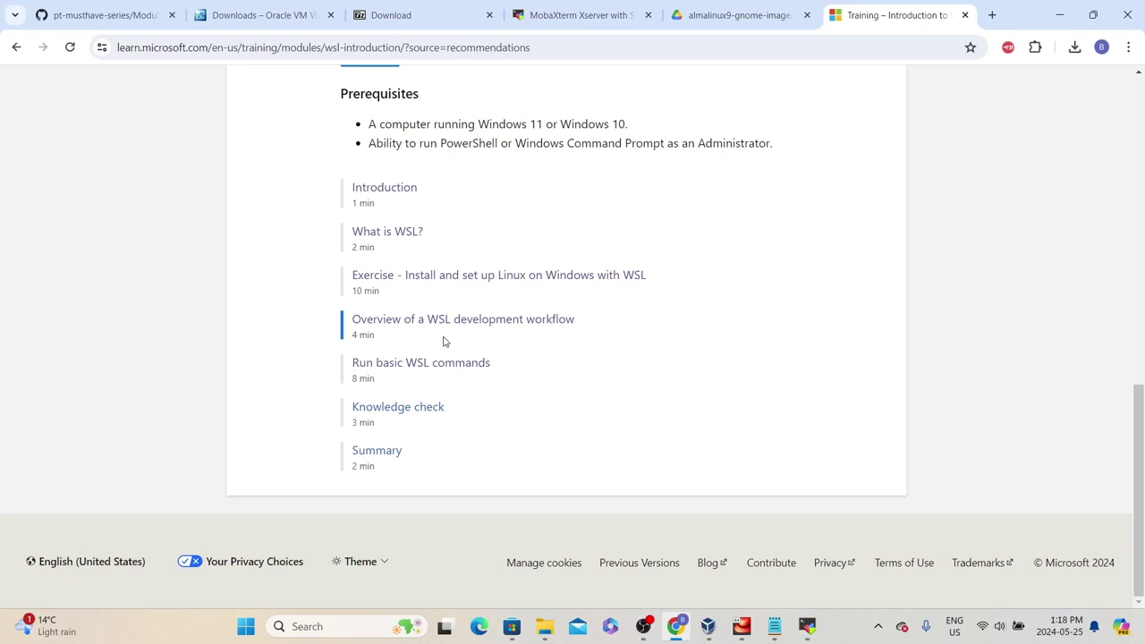
{"action": "scroll", "coordinate": [443, 341], "scroll_direction": "up", "scroll_amount": 6}
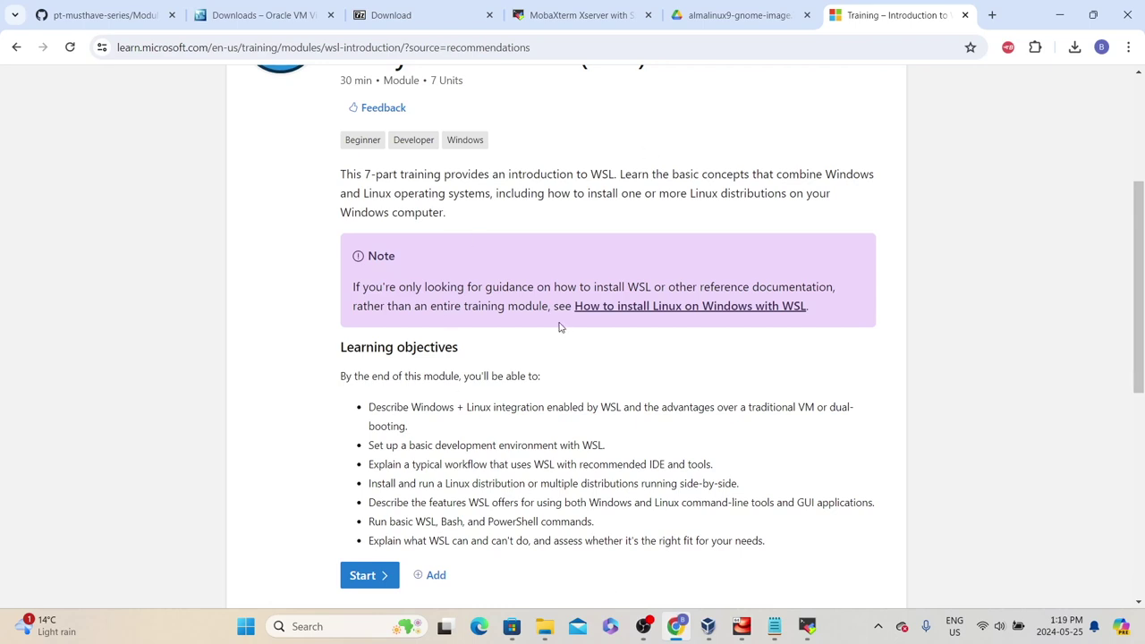
{"action": "scroll", "coordinate": [560, 327], "scroll_direction": "up", "scroll_amount": 3}
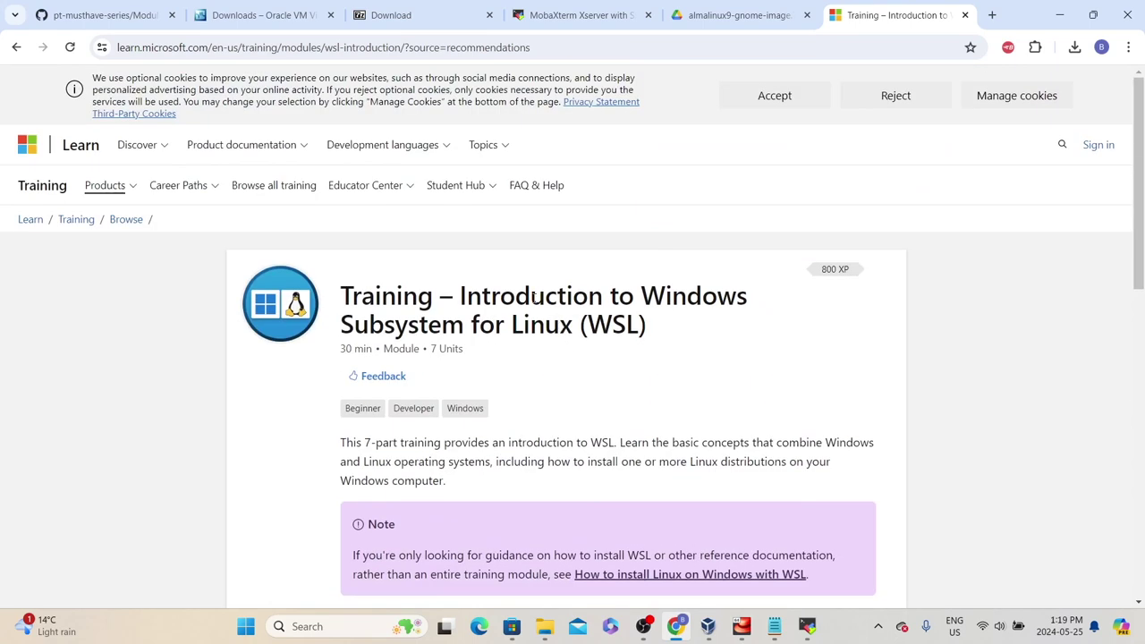
{"action": "left_click", "coordinate": [320, 627]}
Launch Windows Terminal as administrator and move its PowerShell window aside
{"action": "type", "text": "terminal"}
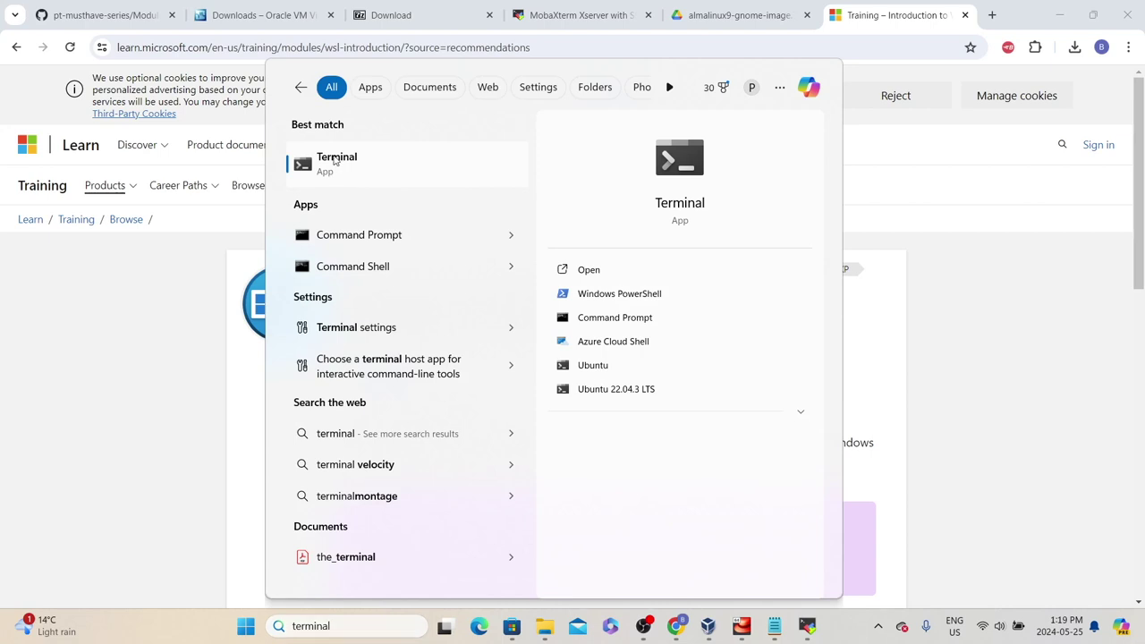
{"action": "right_click", "coordinate": [335, 160]}
{"action": "left_click", "coordinate": [379, 173]}
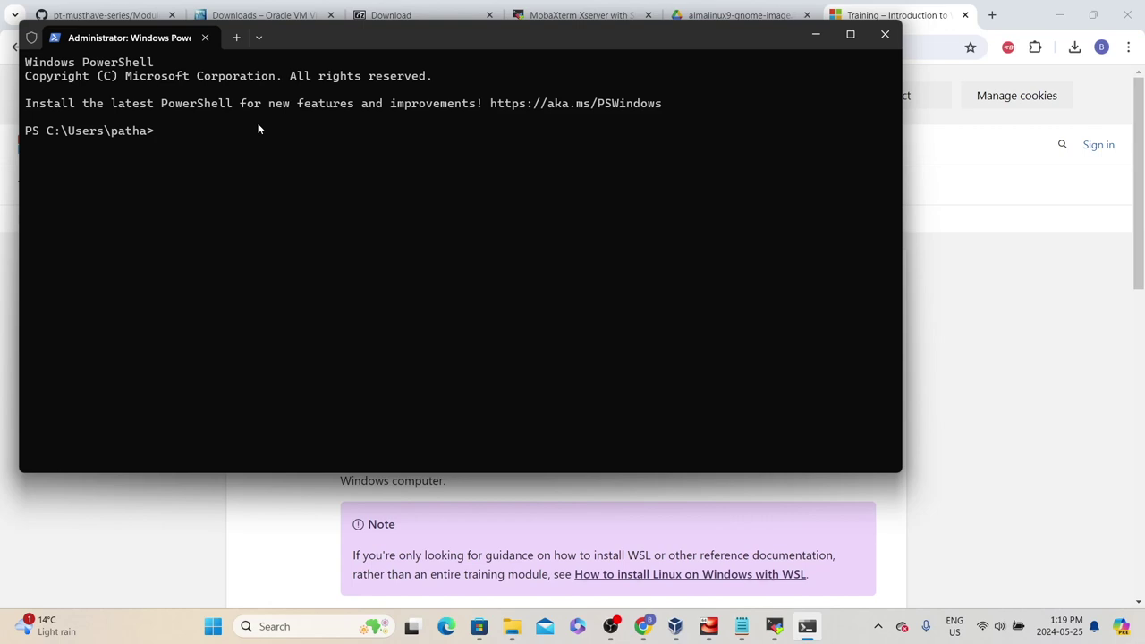
{"action": "left_click_drag", "start_coordinate": [294, 37], "coordinate": [509, 150]}
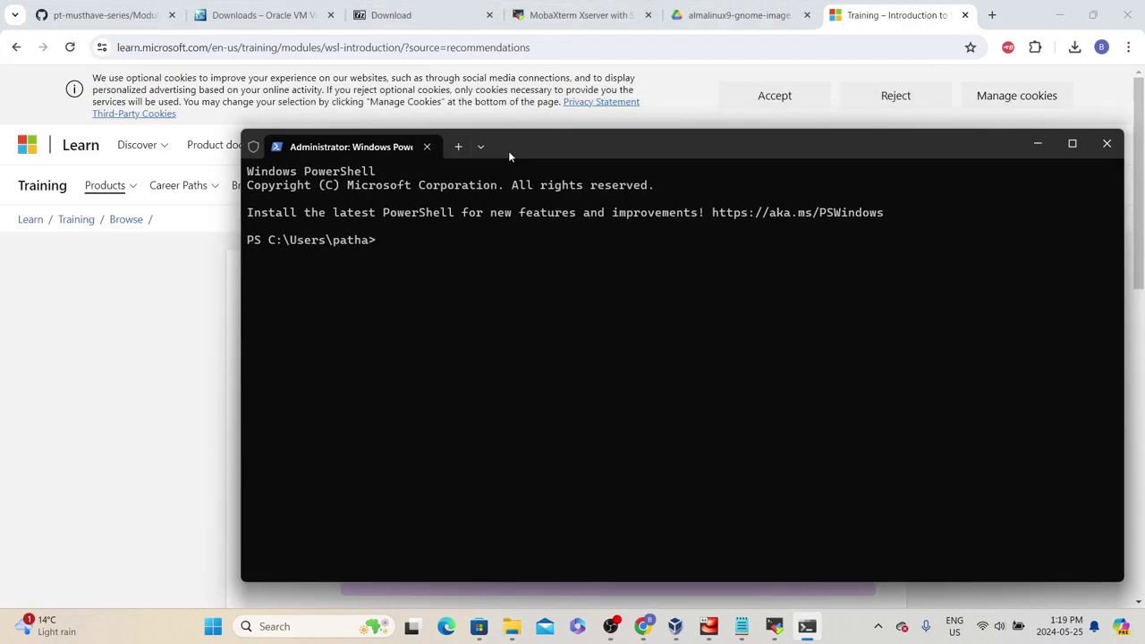
Run wsl --help, read through its install, list and status options, then type wsl --install
{"action": "type", "text": "wsl -- help"}
{"action": "key", "text": "Return"}
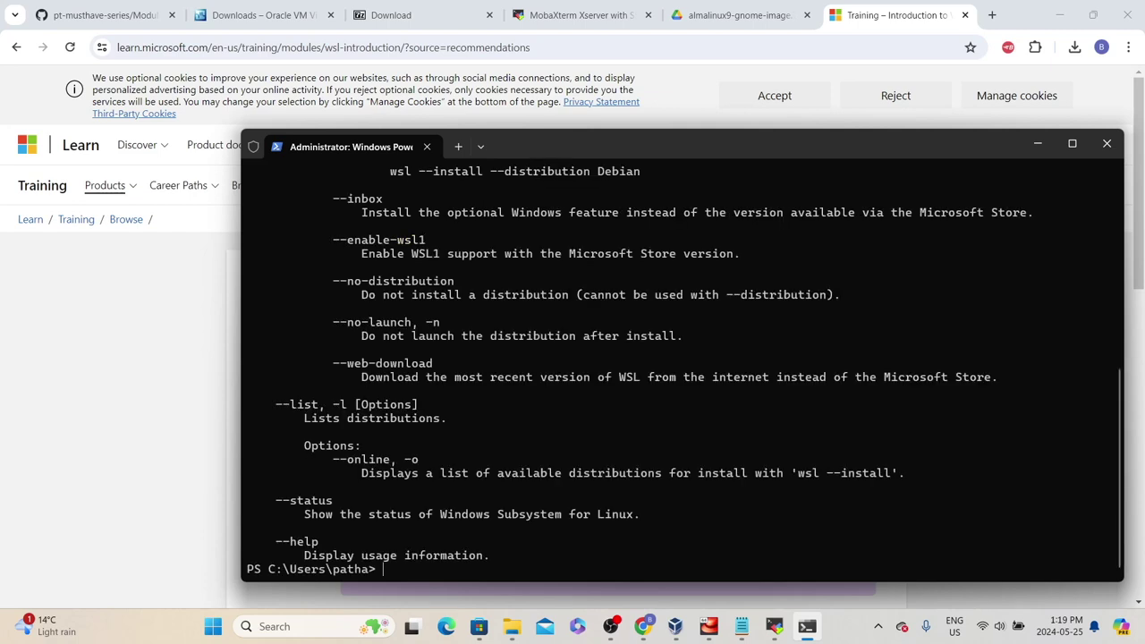
{"action": "scroll", "coordinate": [358, 492], "scroll_direction": "up", "scroll_amount": 10}
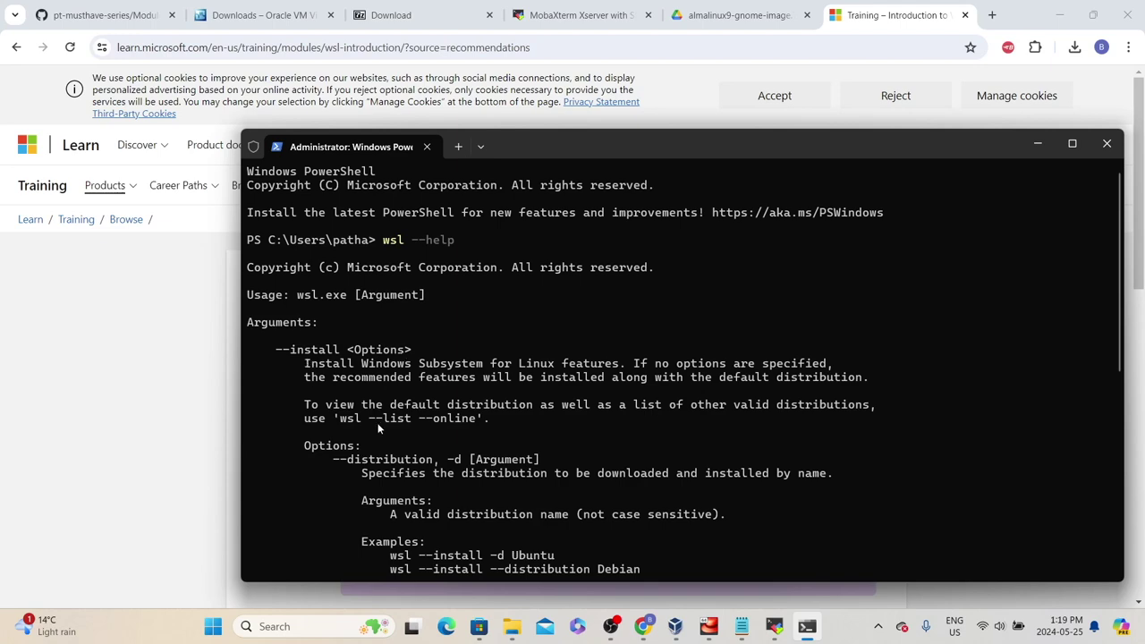
{"action": "scroll", "coordinate": [375, 418], "scroll_direction": "down", "scroll_amount": 5}
{"action": "scroll", "coordinate": [395, 312], "scroll_direction": "down", "scroll_amount": 5}
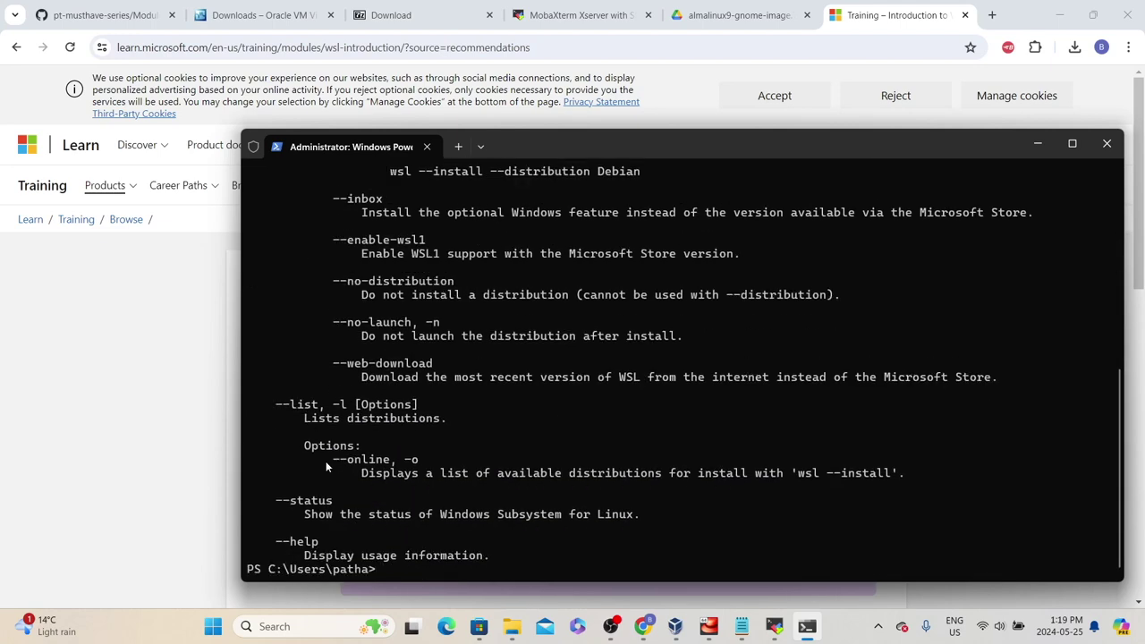
{"action": "left_click_drag", "start_coordinate": [475, 543], "coordinate": [255, 542]}
{"action": "scroll", "coordinate": [290, 539], "scroll_direction": "up", "scroll_amount": 3}
{"action": "scroll", "coordinate": [361, 423], "scroll_direction": "down", "scroll_amount": 3}
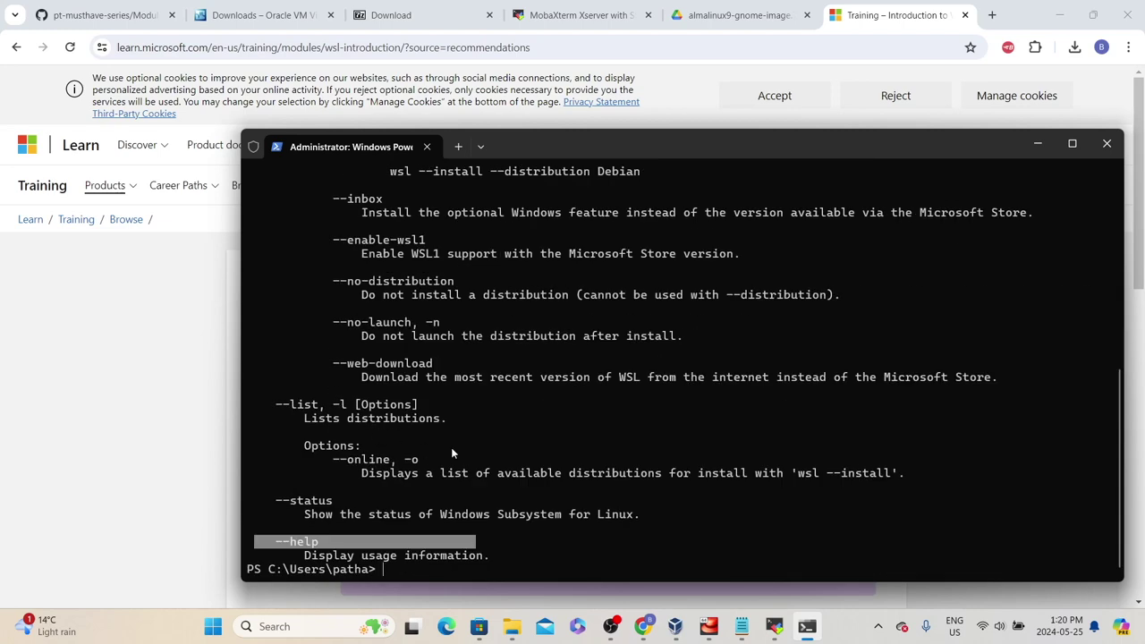
{"action": "scroll", "coordinate": [352, 295], "scroll_direction": "up", "scroll_amount": 7}
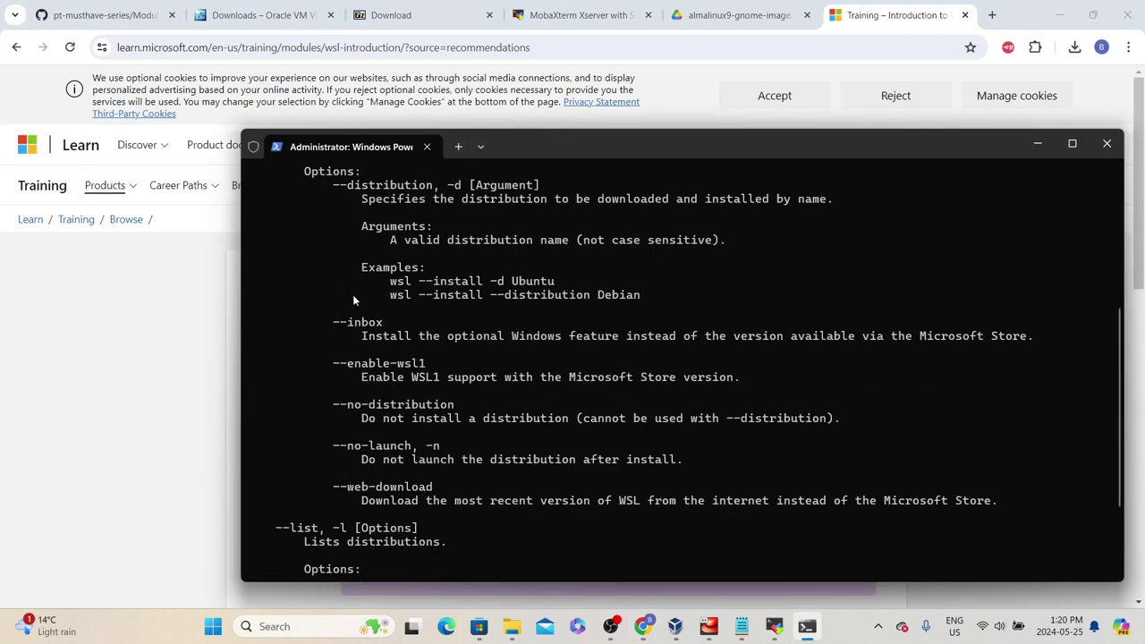
{"action": "scroll", "coordinate": [353, 306], "scroll_direction": "up", "scroll_amount": 2}
{"action": "scroll", "coordinate": [319, 305], "scroll_direction": "down", "scroll_amount": 7}
{"action": "scroll", "coordinate": [376, 349], "scroll_direction": "up", "scroll_amount": 3}
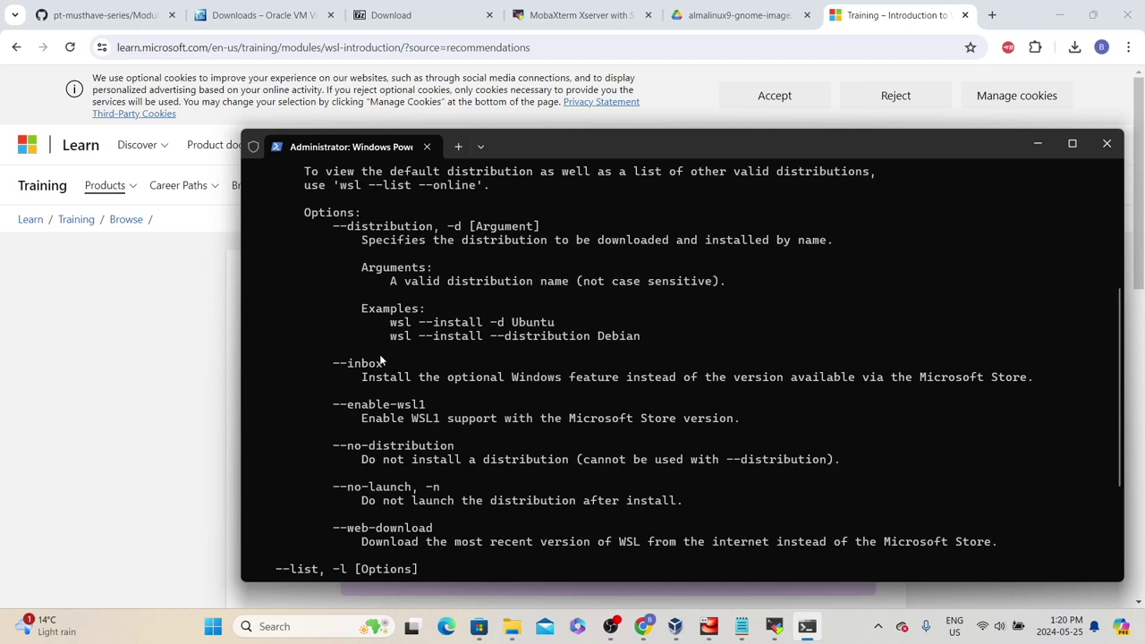
{"action": "scroll", "coordinate": [380, 349], "scroll_direction": "up", "scroll_amount": 4}
{"action": "scroll", "coordinate": [387, 353], "scroll_direction": "down", "scroll_amount": 8}
{"action": "type", "text": "wsl --install"}
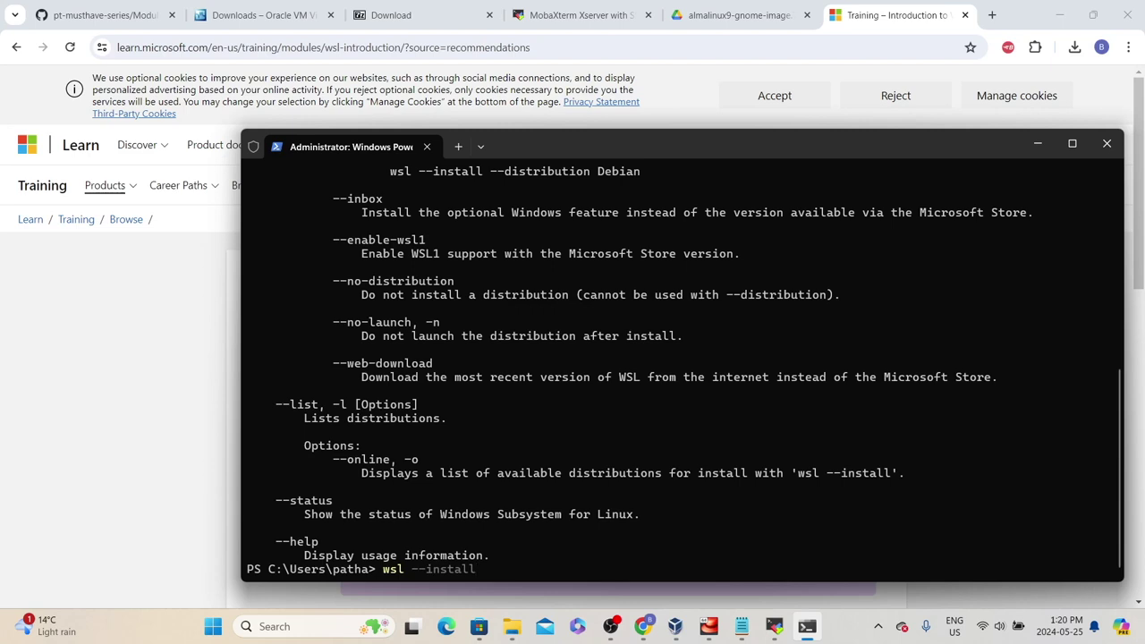
Run wsl --install to install WSL with Ubuntu, then move the Ubuntu window toward centre
{"action": "key", "text": "Return"}
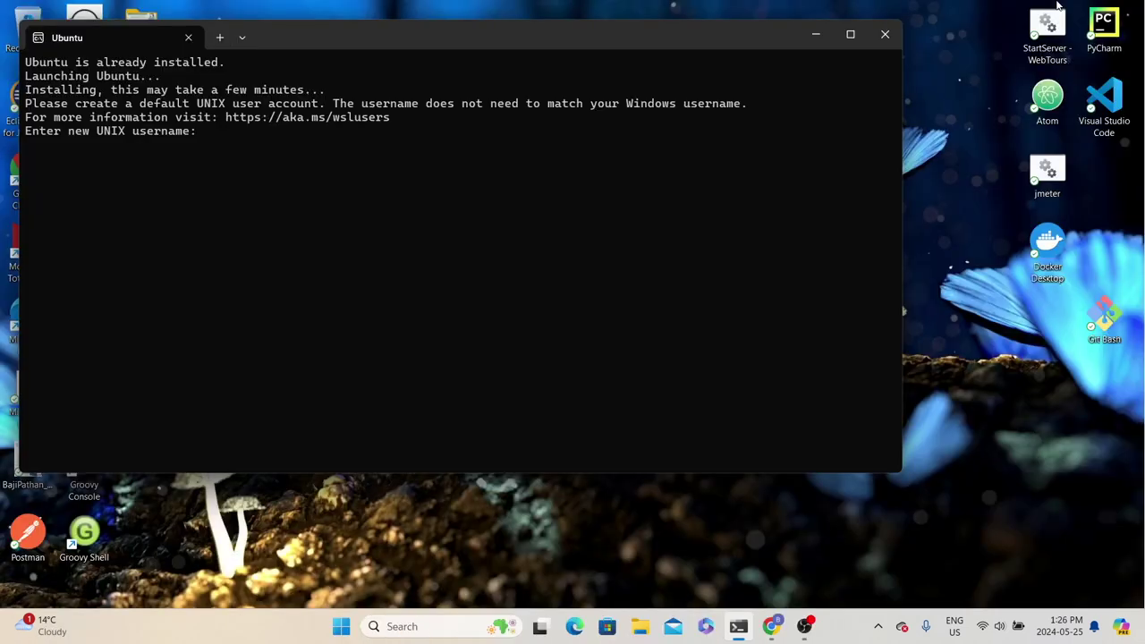
{"action": "left_click_drag", "start_coordinate": [606, 39], "coordinate": [708, 82]}
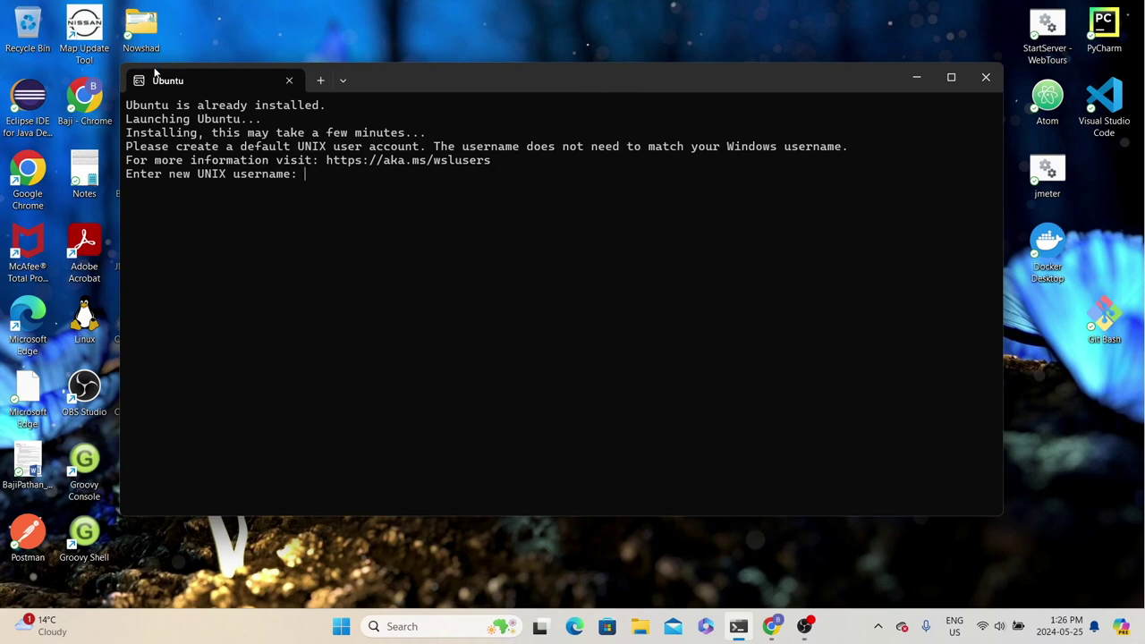
Create the UNIX user 'adminuser' with a password, then exit and close the Ubuntu window
{"action": "type", "text": "adminuser"}
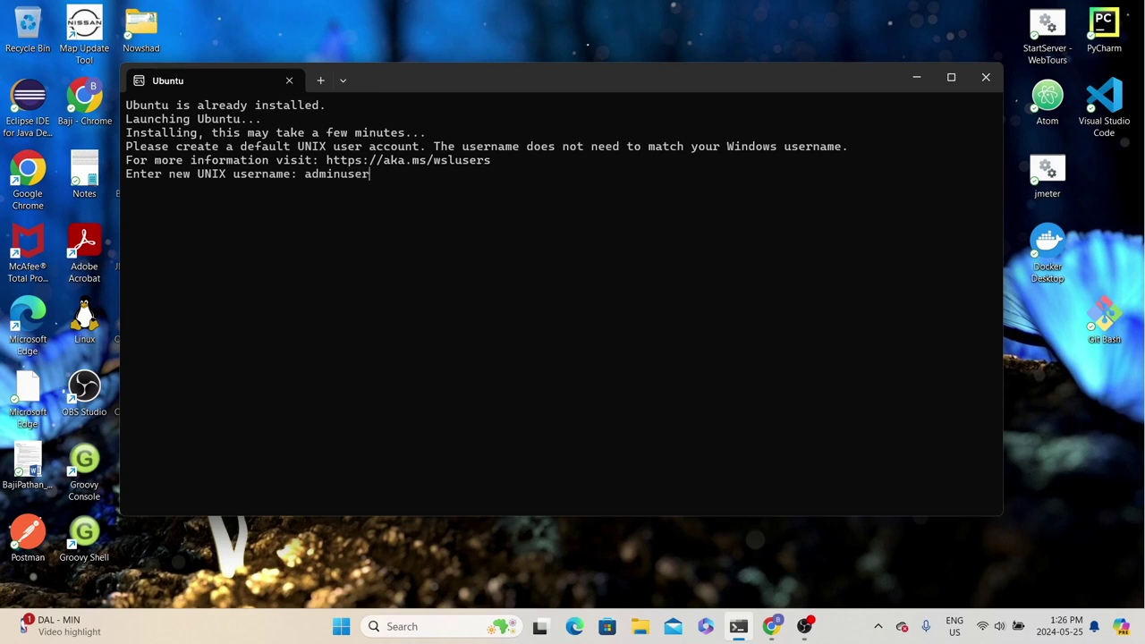
{"action": "key", "text": "Return"}
{"action": "key", "text": "Return"}
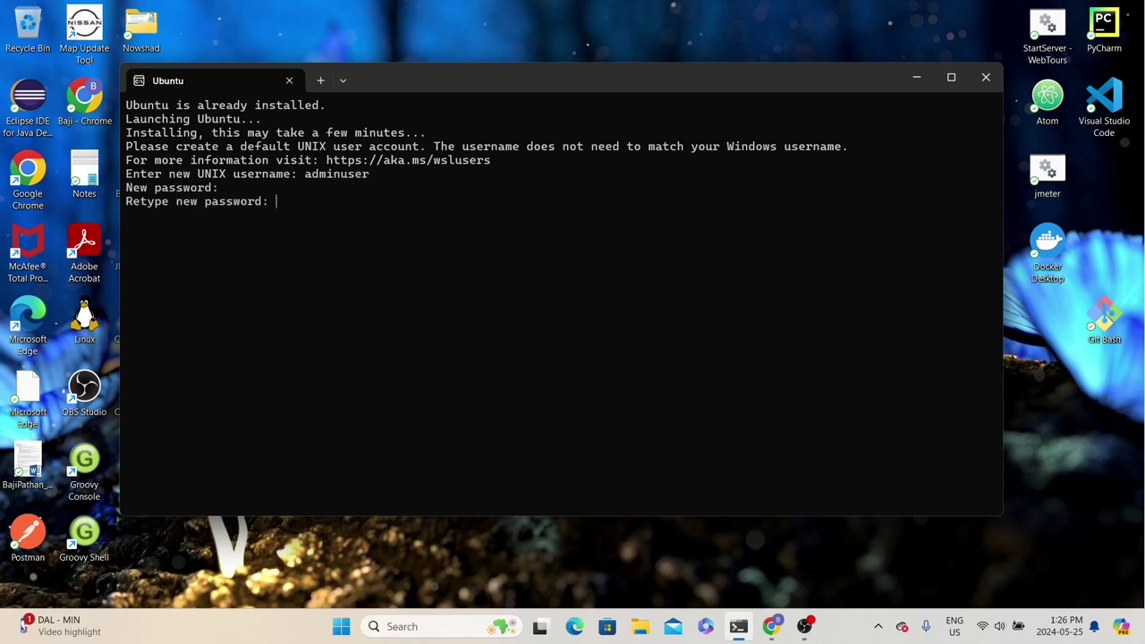
{"action": "key", "text": "Return"}
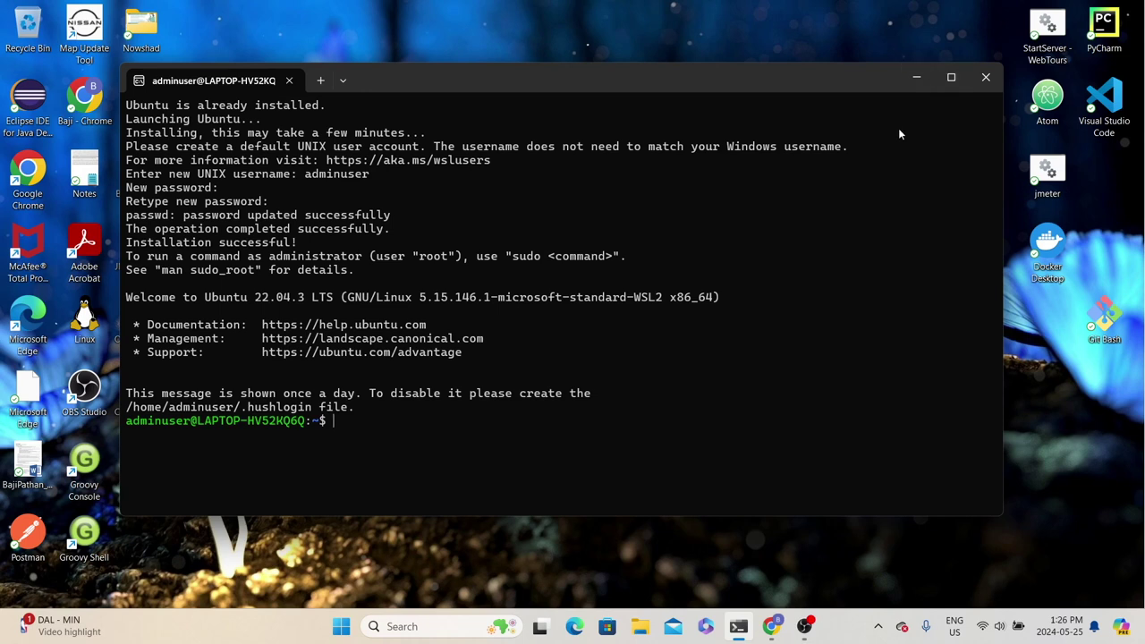
{"action": "type", "text": "exit"}
{"action": "left_click", "coordinate": [987, 79]}
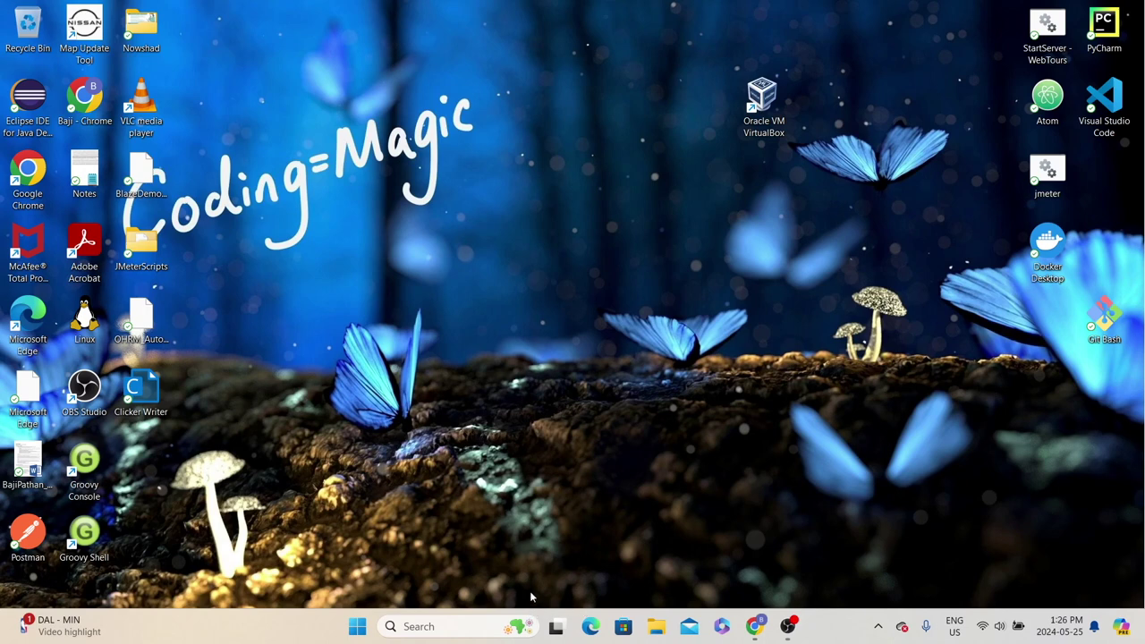
Launch Ubuntu from Windows search to check the new user login, then close it
{"action": "left_click", "coordinate": [409, 627]}
{"action": "type", "text": "ubuntu"}
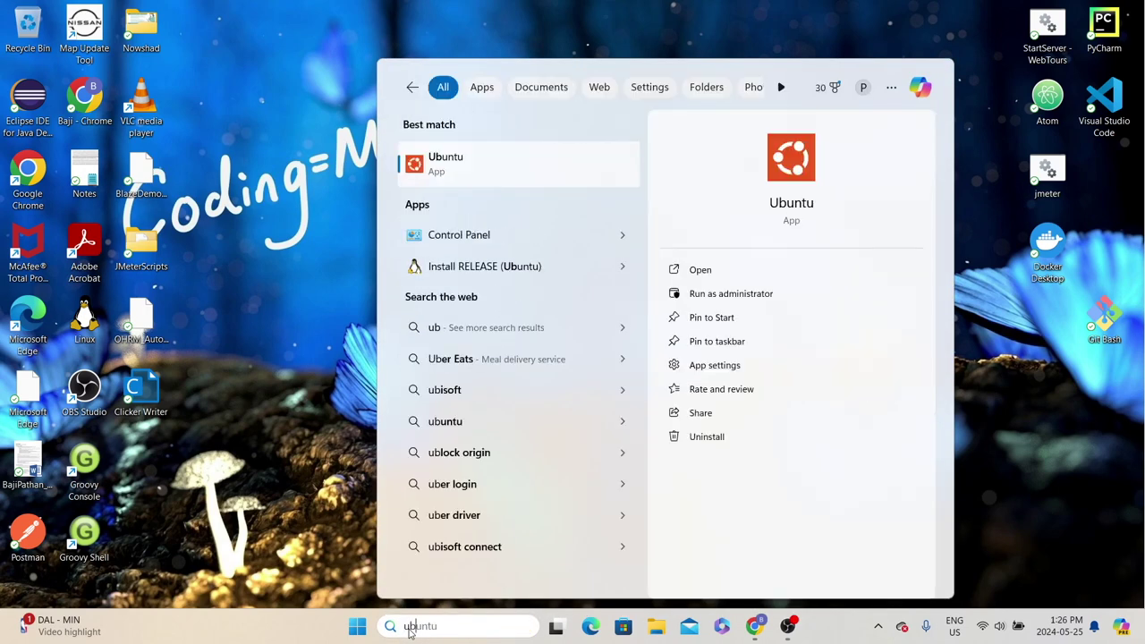
{"action": "left_click", "coordinate": [441, 165]}
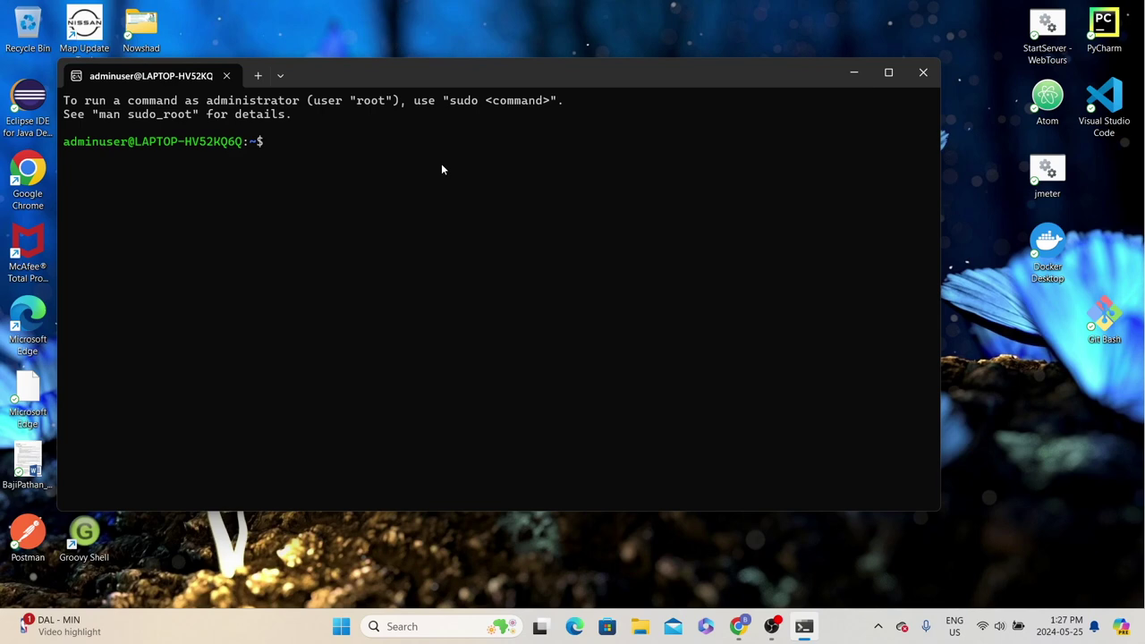
{"action": "key", "text": "alt+F4"}
Find Terminal in Windows search and bring up its launch options
{"action": "left_click", "coordinate": [464, 628]}
{"action": "type", "text": "terminal"}
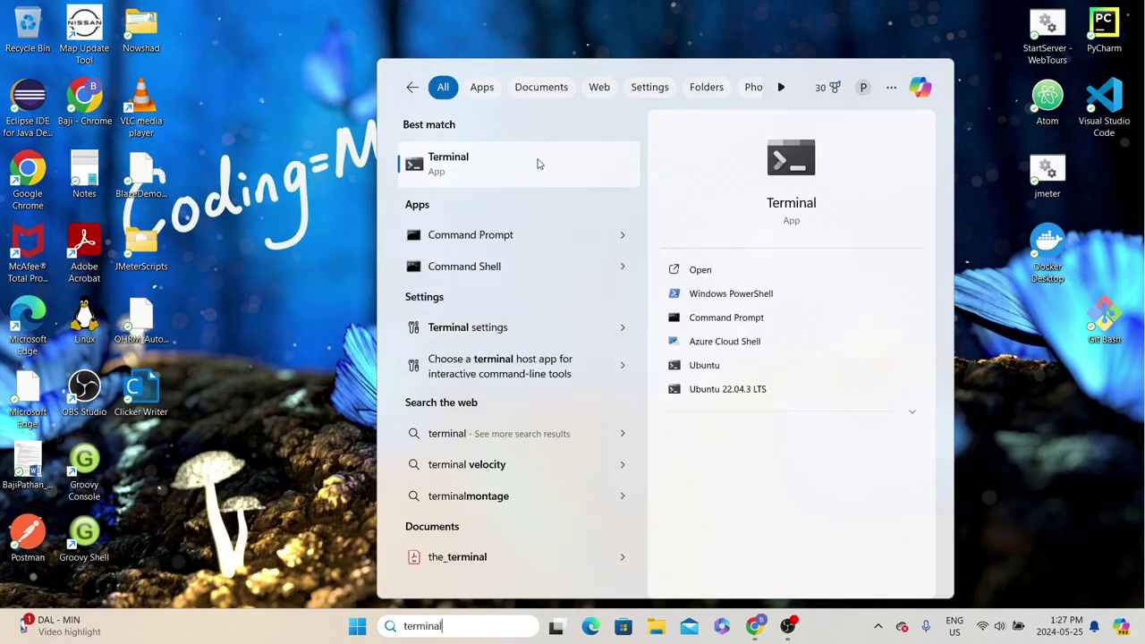
{"action": "right_click", "coordinate": [514, 164]}
Run Terminal as administrator and list installed WSL distributions with wsl -l
{"action": "left_click", "coordinate": [550, 179]}
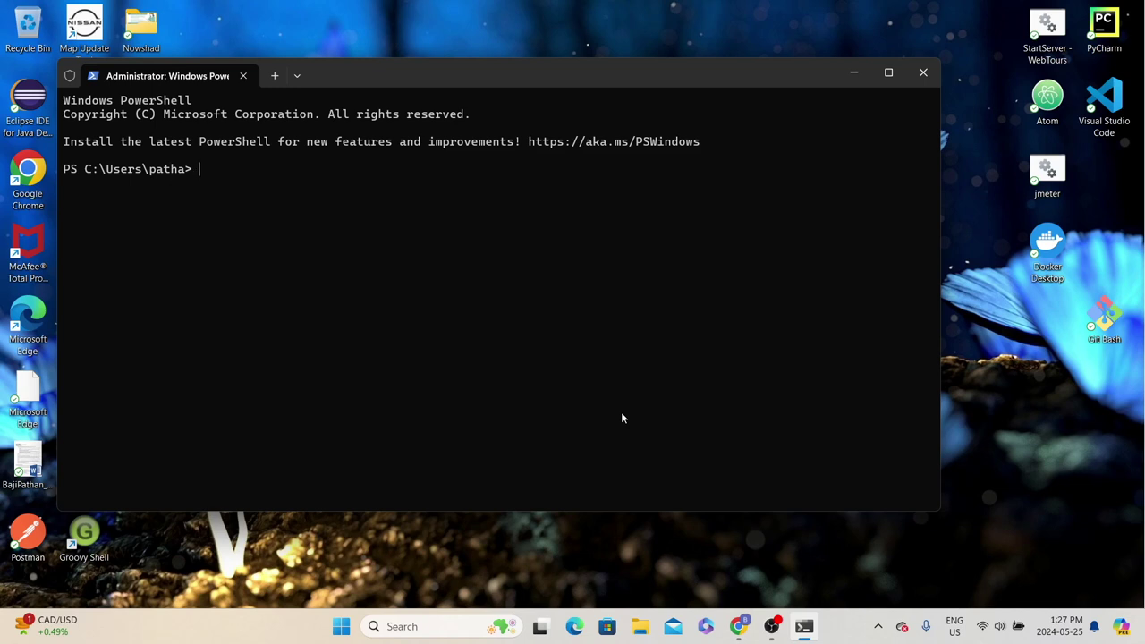
{"action": "type", "text": "wsl"}
{"action": "type", "text": " --lis"}
{"action": "key", "text": "BackSpace"}
{"action": "key", "text": "BackSpace"}
{"action": "key", "text": "BackSpace"}
{"action": "key", "text": "BackSpace"}
{"action": "type", "text": "l"}
{"action": "key", "text": "Return"}
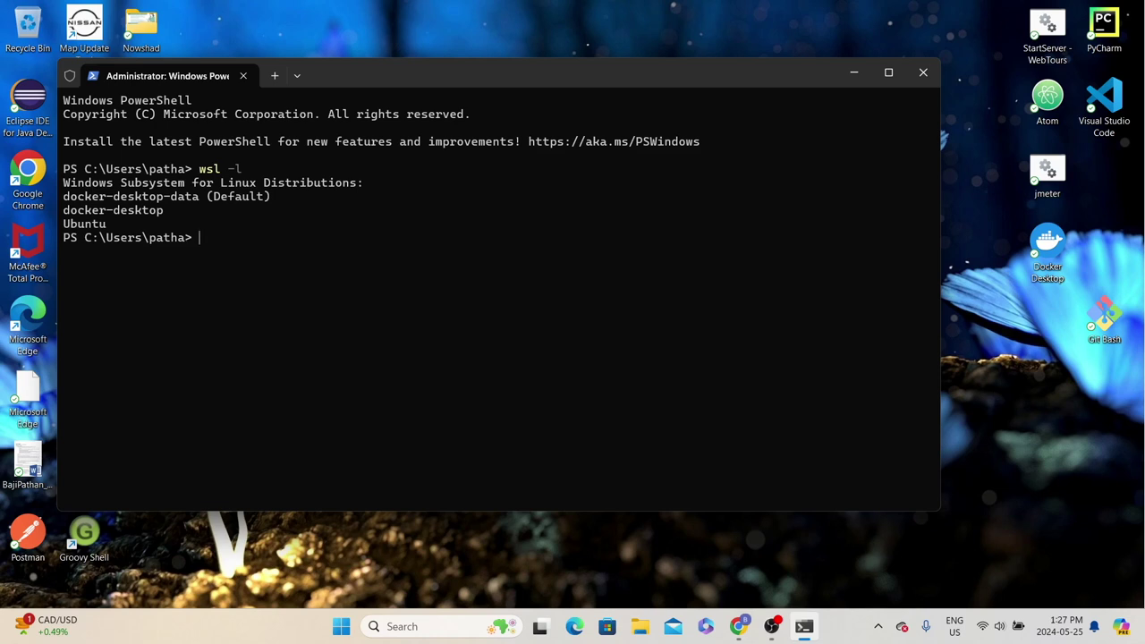
List online installable distributions with wsl -l -o and highlight their names
{"action": "type", "text": "wsl -l -o"}
{"action": "key", "text": "Return"}
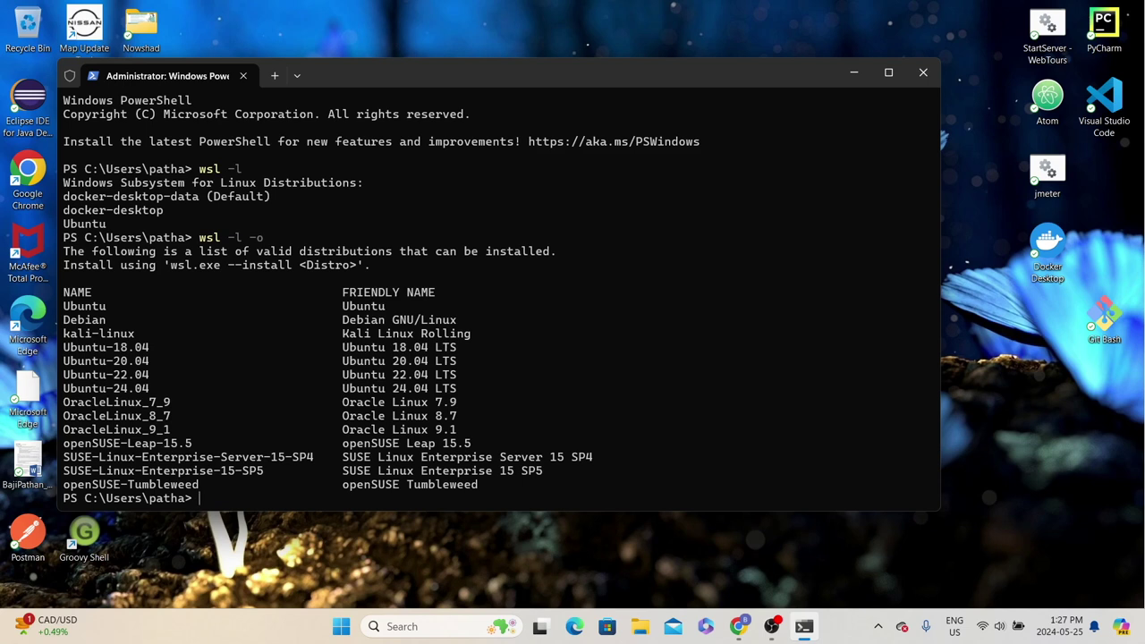
{"action": "left_click_drag", "start_coordinate": [71, 306], "coordinate": [184, 419]}
{"action": "left_click", "coordinate": [114, 336]}
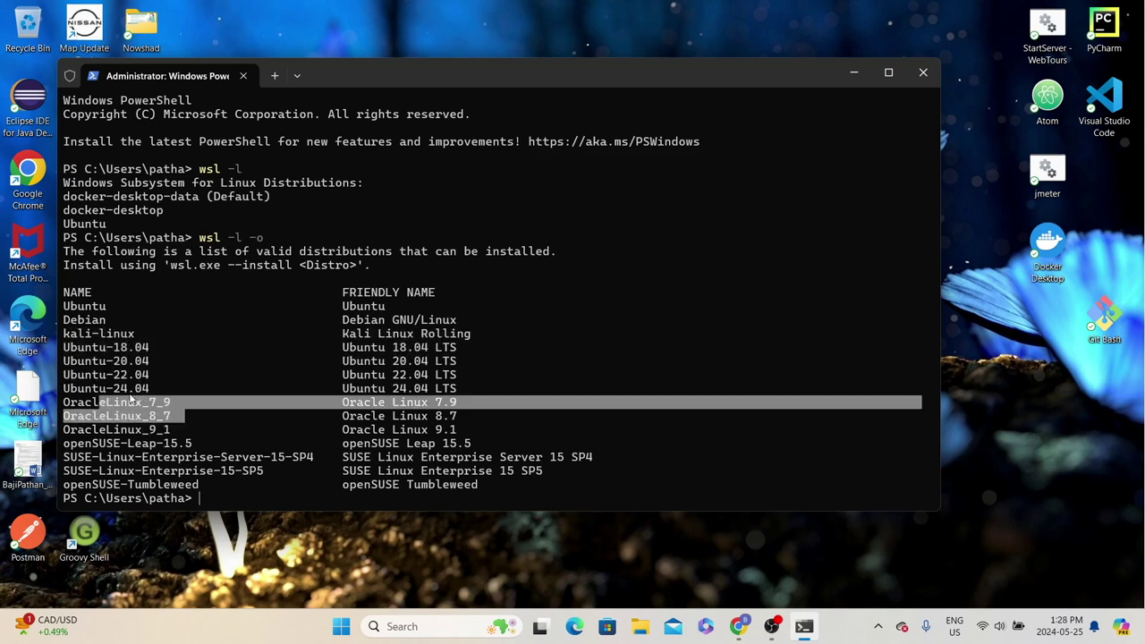
{"action": "left_click_drag", "start_coordinate": [99, 322], "coordinate": [79, 323]}
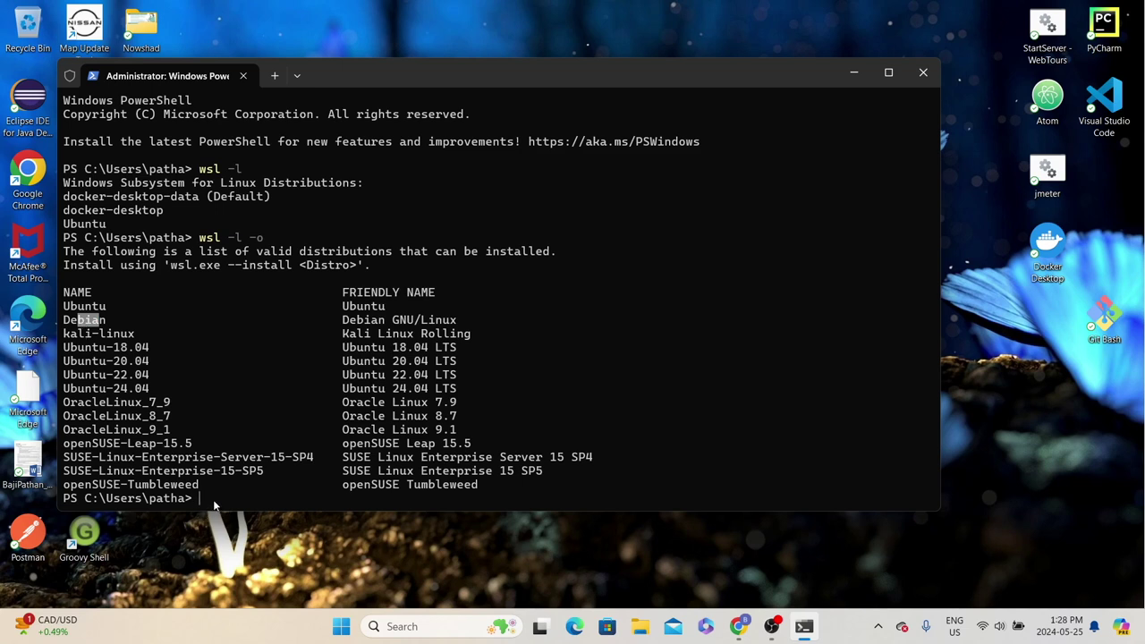
Draft wsl --install -d Debian, then clear it without running it
{"action": "type", "text": "wsl --install d"}
{"action": "key", "text": "BackSpace"}
{"action": "type", "text": "-d"}
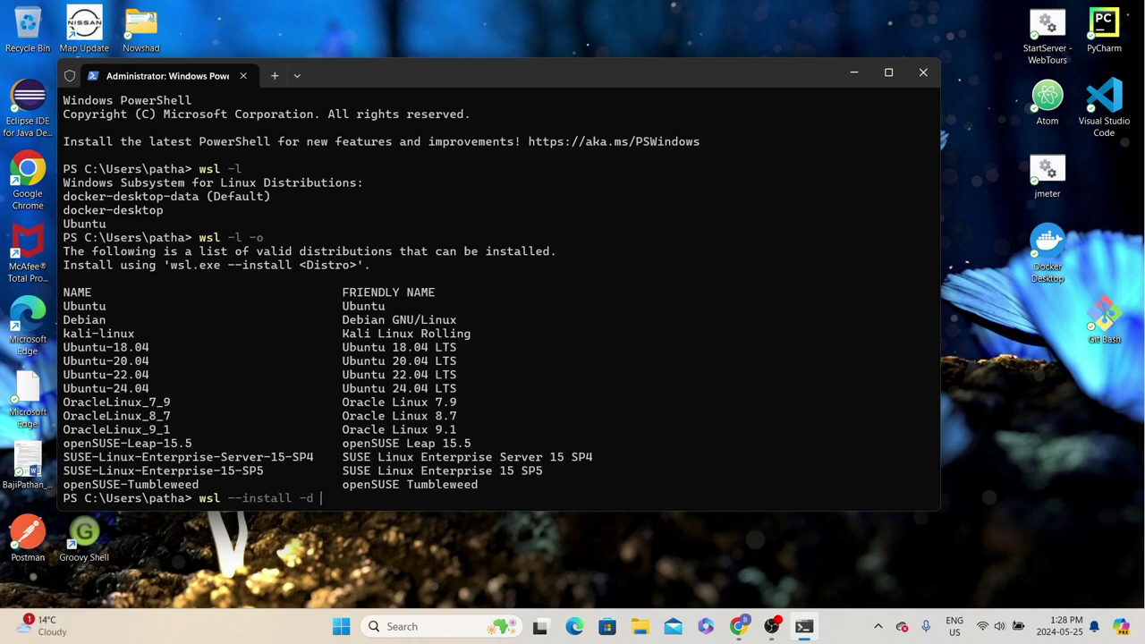
{"action": "type", "text": " Debian"}
{"action": "key", "text": "BackSpace"}
{"action": "key", "text": "BackSpace"}
{"action": "key", "text": "BackSpace"}
{"action": "key", "text": "BackSpace"}
{"action": "key", "text": "BackSpace"}
{"action": "key", "text": "BackSpace"}
{"action": "key", "text": "BackSpace"}
{"action": "key", "text": "BackSpace"}
{"action": "key", "text": "BackSpace"}
{"action": "key", "text": "BackSpace"}
{"action": "key", "text": "BackSpace"}
{"action": "key", "text": "BackSpace"}
{"action": "key", "text": "BackSpace"}
{"action": "key", "text": "BackSpace"}
{"action": "key", "text": "BackSpace"}
{"action": "key", "text": "BackSpace"}
{"action": "key", "text": "BackSpace"}
{"action": "key", "text": "BackSpace"}
{"action": "key", "text": "BackSpace"}
{"action": "key", "text": "BackSpace"}
{"action": "left_click_drag", "start_coordinate": [91, 306], "coordinate": [139, 472]}
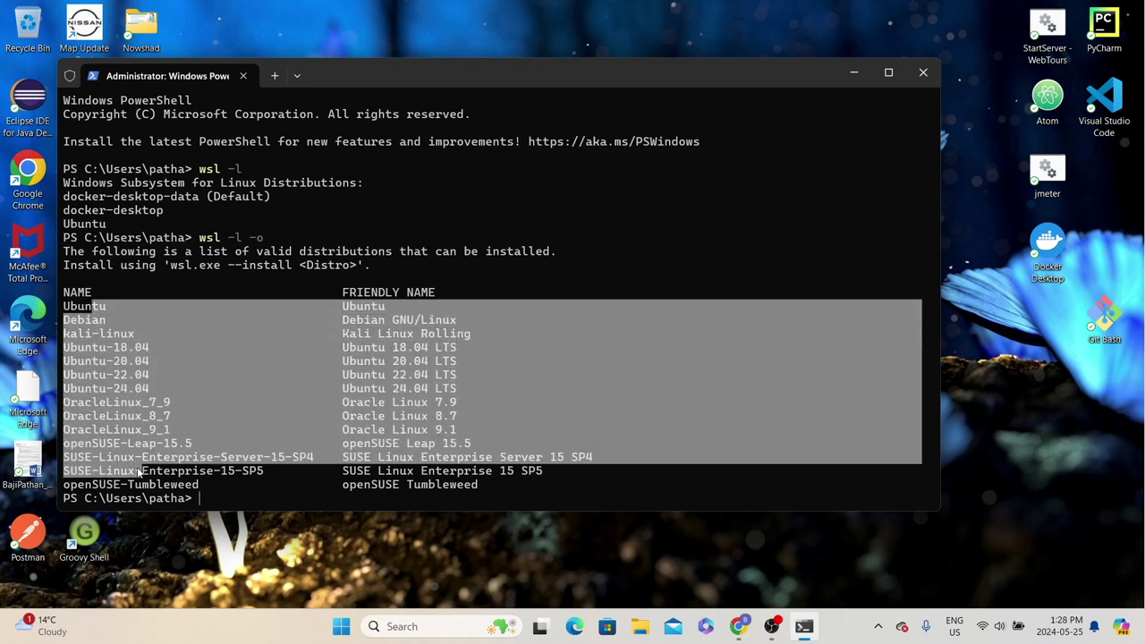
{"action": "left_click", "coordinate": [396, 626]}
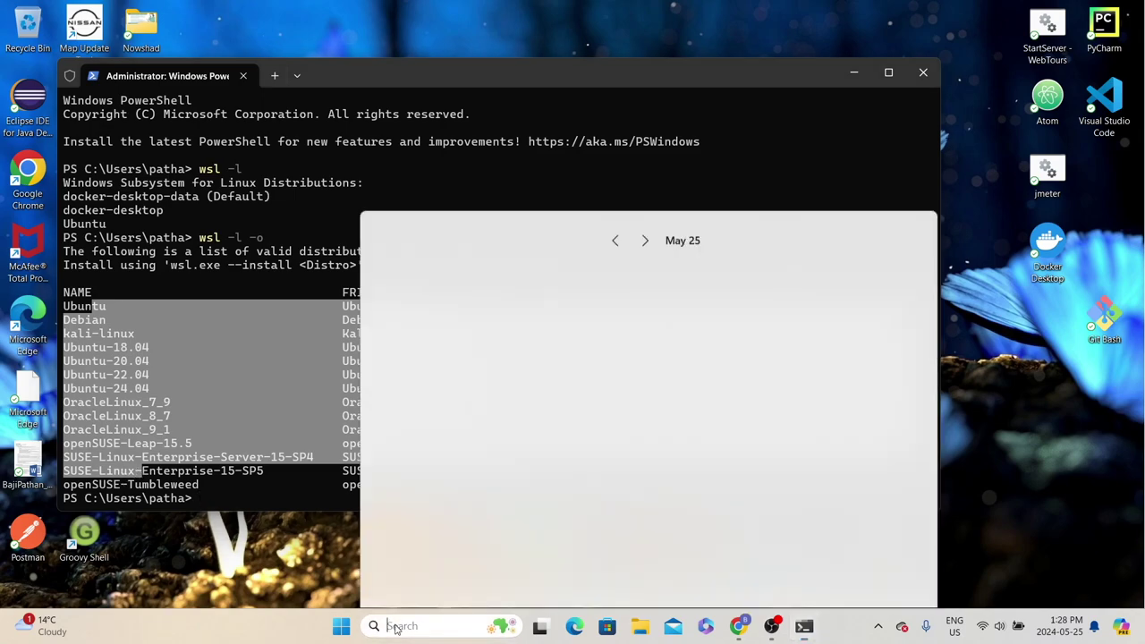
Open Microsoft Store, search 'alma', and open the AlmaLinux 9 product page
{"action": "type", "text": "micr"}
{"action": "left_click", "coordinate": [443, 209]}
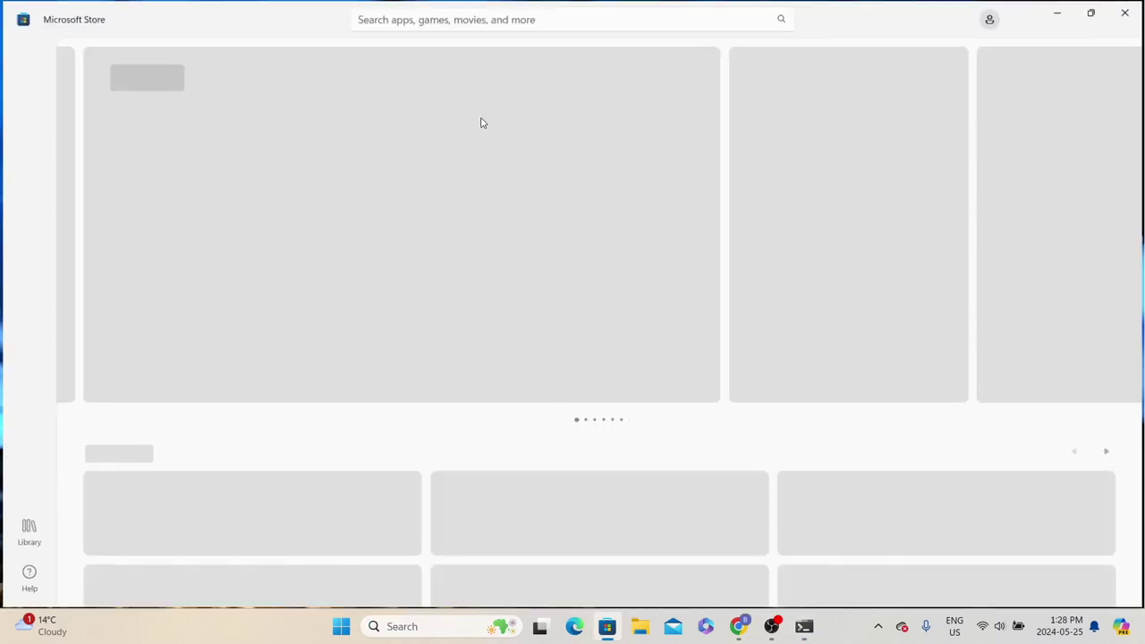
{"action": "left_click", "coordinate": [452, 22]}
{"action": "type", "text": "alma"}
{"action": "left_click", "coordinate": [437, 50]}
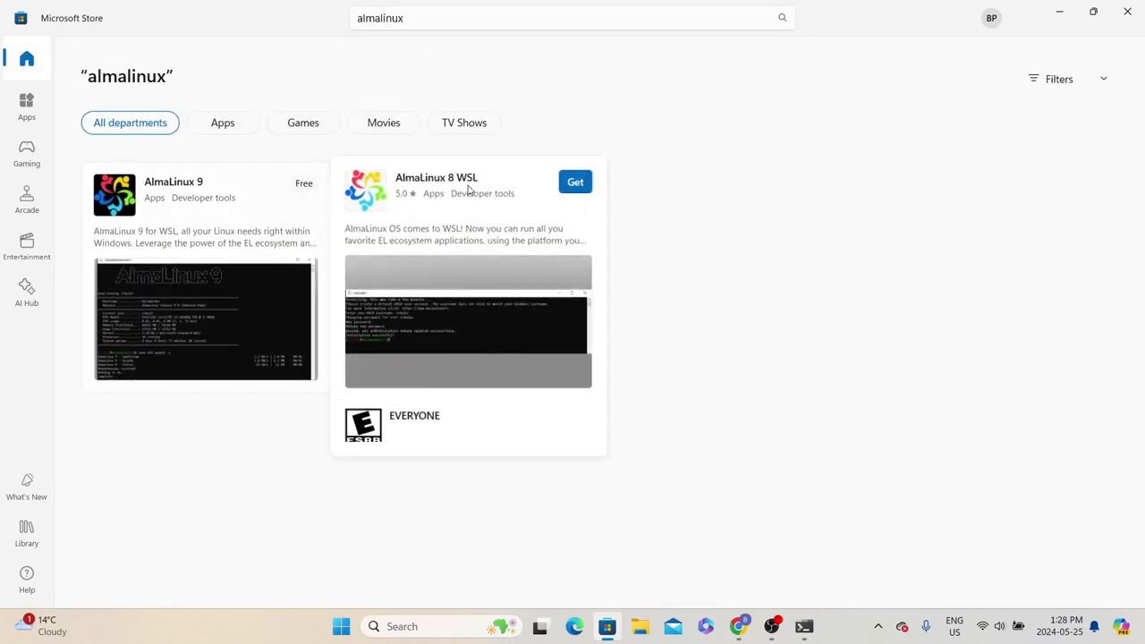
{"action": "mouse_move", "coordinate": [214, 187]}
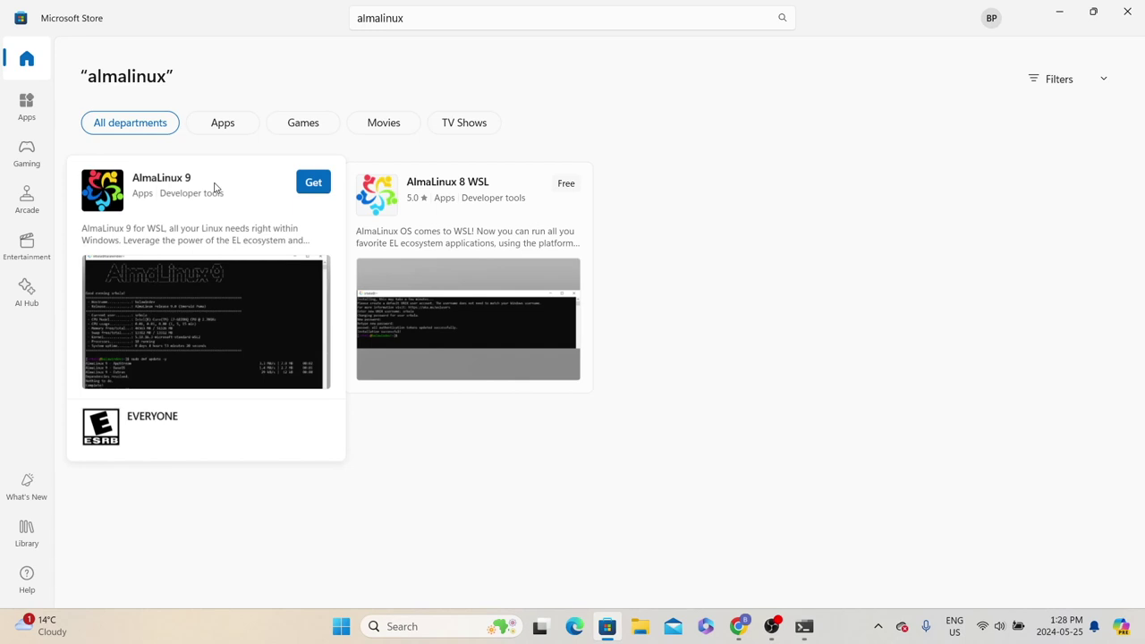
{"action": "left_click", "coordinate": [215, 187]}
Get AlmaLinux 9 and browse its screenshots while the install finishes
{"action": "left_click", "coordinate": [217, 301]}
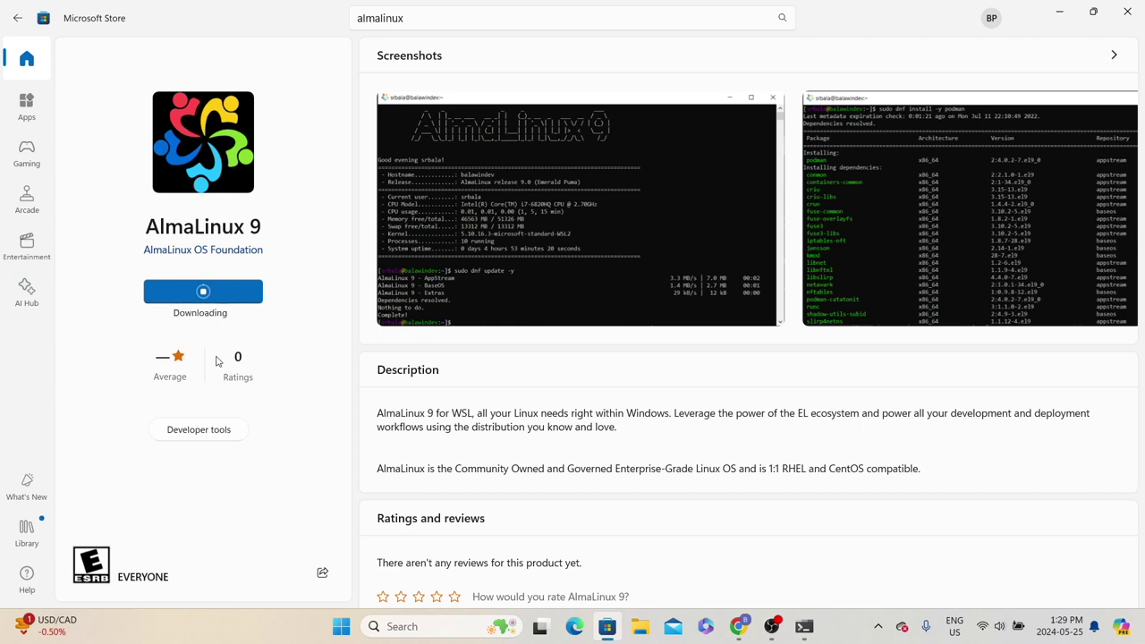
{"action": "left_click", "coordinate": [1114, 56]}
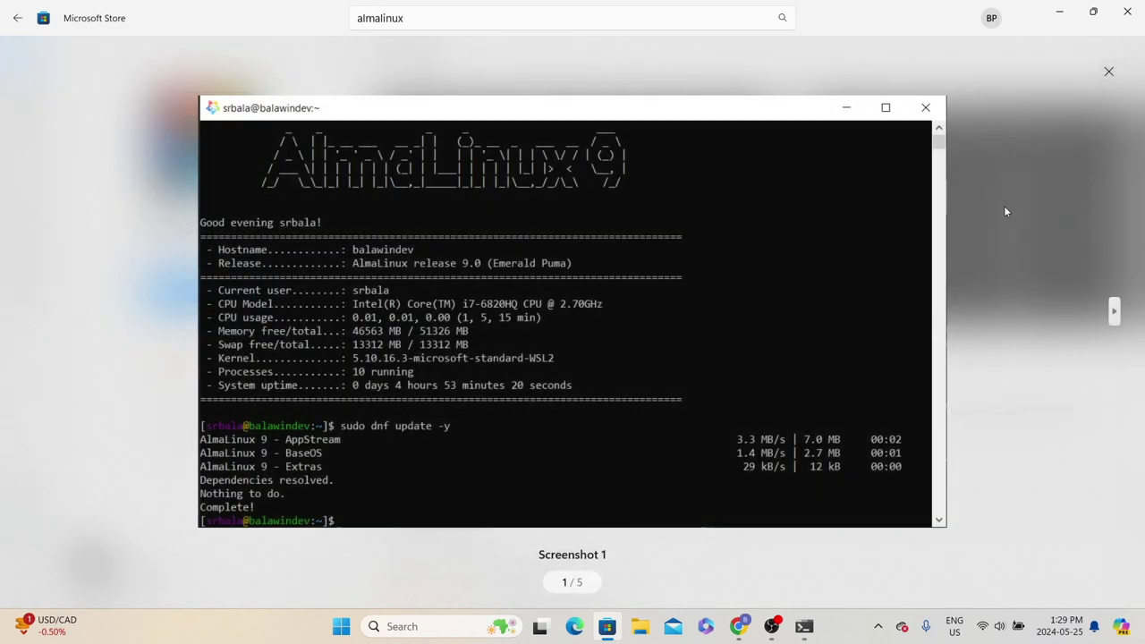
{"action": "key", "text": "Escape"}
{"action": "scroll", "coordinate": [846, 358], "scroll_direction": "down", "scroll_amount": 10}
{"action": "scroll", "coordinate": [841, 365], "scroll_direction": "up", "scroll_amount": 10}
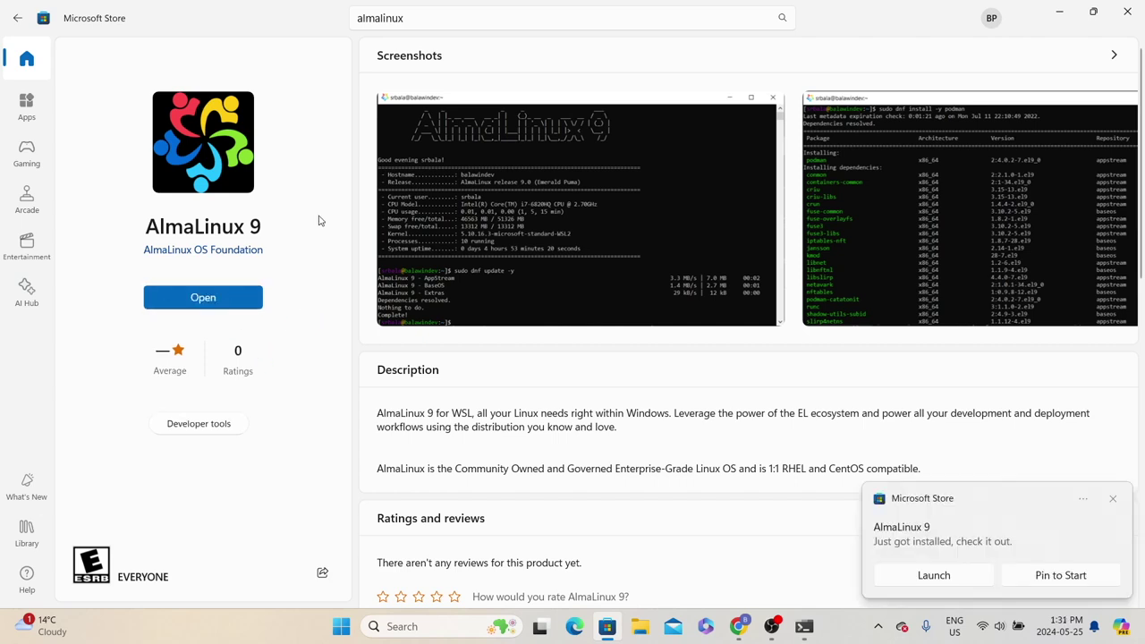
Launch AlmaLinux 9 and create the UNIX user 'adminuser' with a password
{"action": "left_click", "coordinate": [225, 296]}
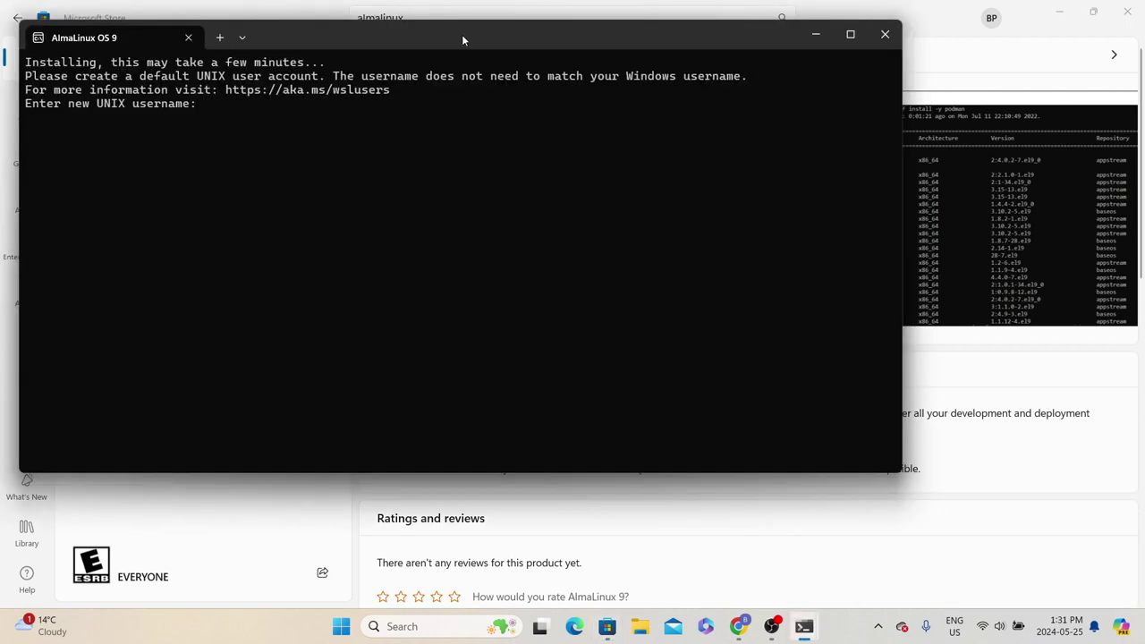
{"action": "left_click_drag", "start_coordinate": [462, 34], "coordinate": [564, 102]}
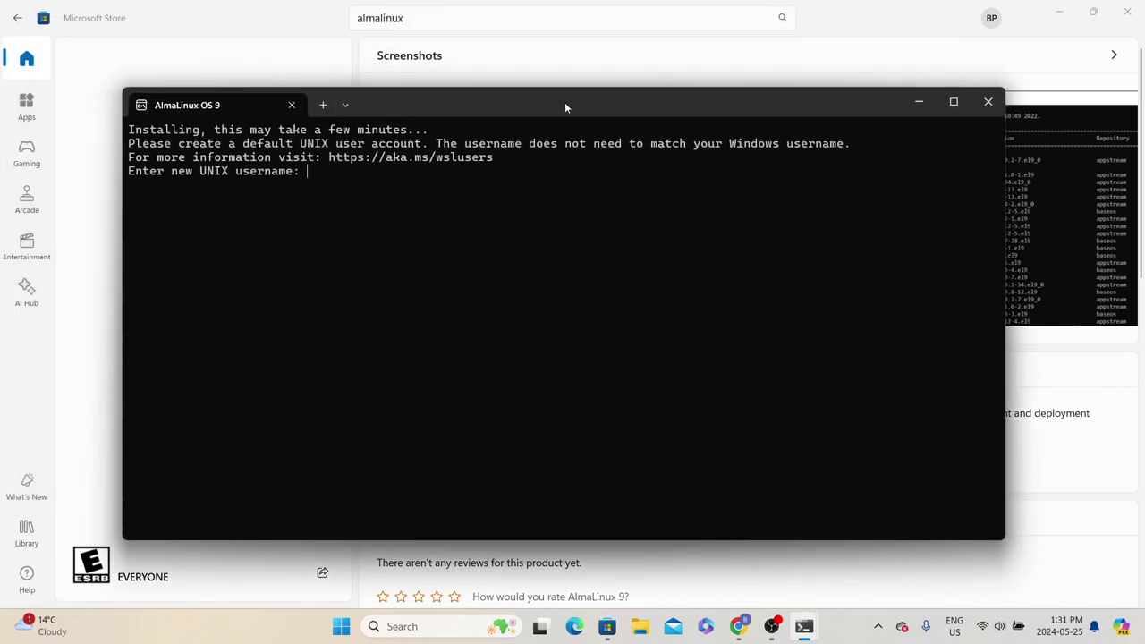
{"action": "type", "text": "adminuser"}
{"action": "key", "text": "Return"}
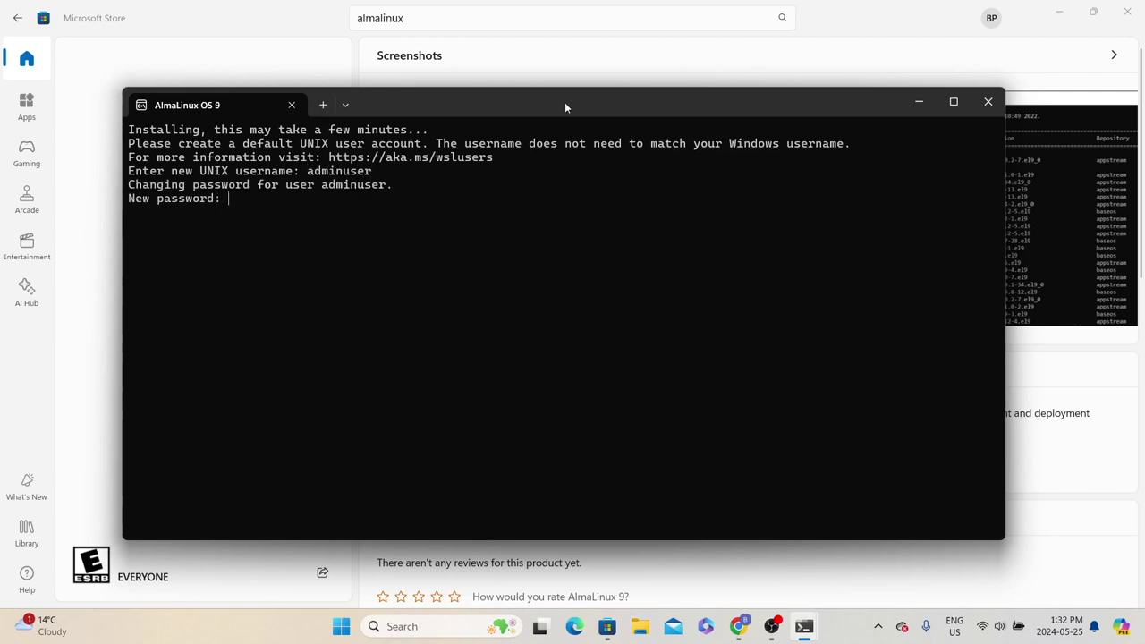
{"action": "key", "text": "Return"}
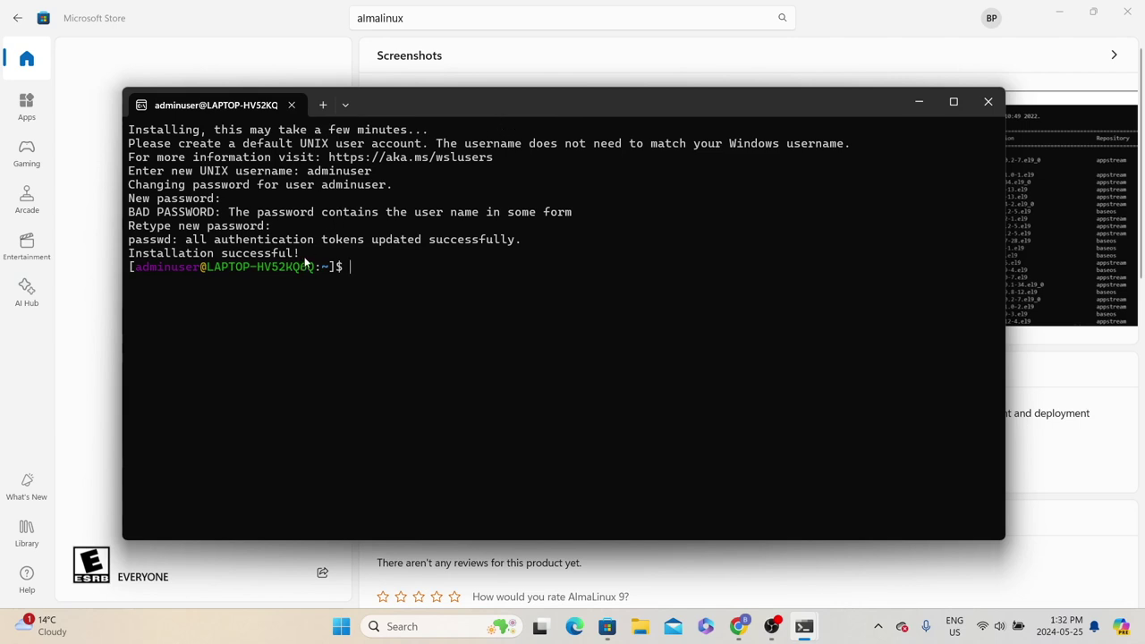
Review the setup success output, exit the AlmaLinux shell, and search Windows for 'alm'
{"action": "left_click_drag", "start_coordinate": [185, 240], "coordinate": [197, 257]}
{"action": "left_click", "coordinate": [357, 267]}
{"action": "left_click_drag", "start_coordinate": [377, 274], "coordinate": [185, 154]}
{"action": "left_click", "coordinate": [571, 200]}
{"action": "type", "text": "exit"}
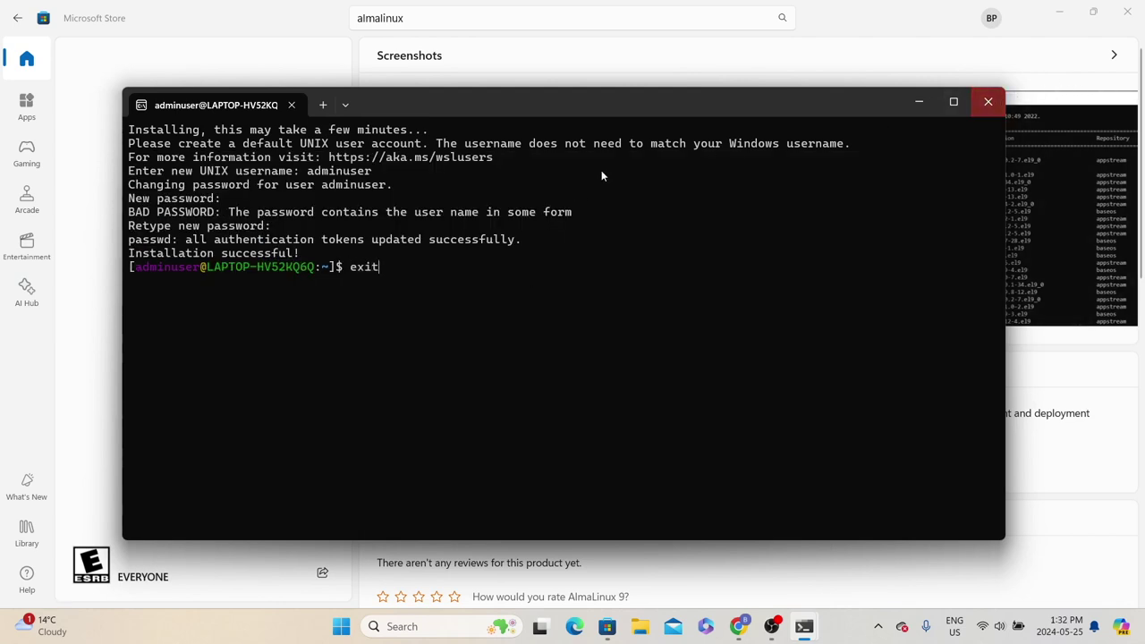
{"action": "key", "text": "Return"}
{"action": "left_click", "coordinate": [395, 625]}
{"action": "type", "text": "alm"}
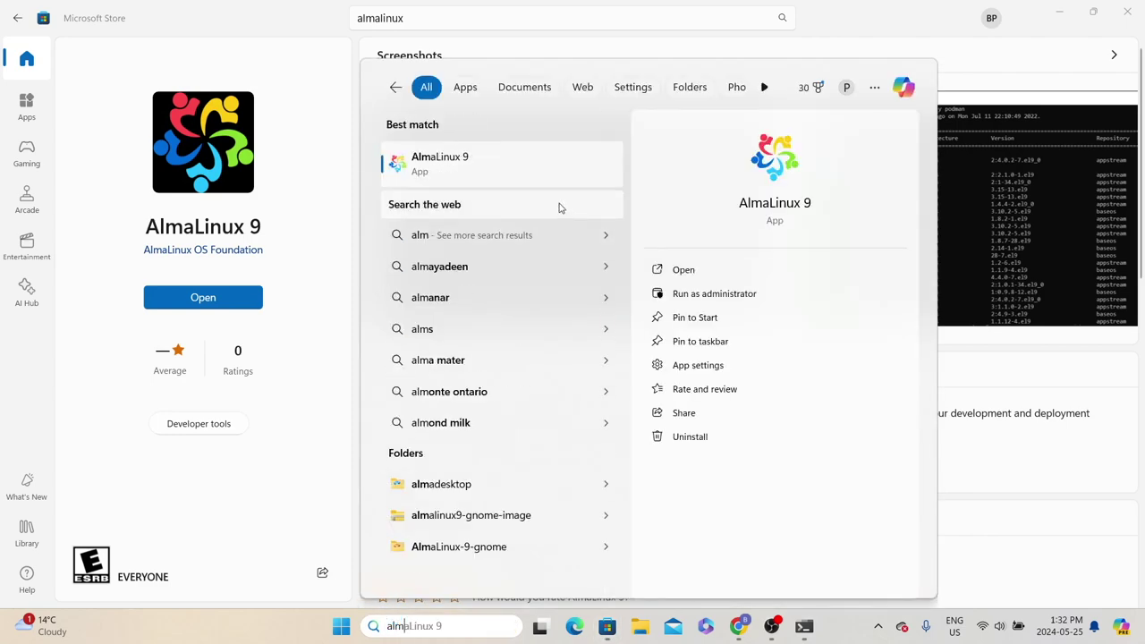
Launch AlmaLinux 9 once, close it, and return to the admin PowerShell window
{"action": "left_click", "coordinate": [449, 167]}
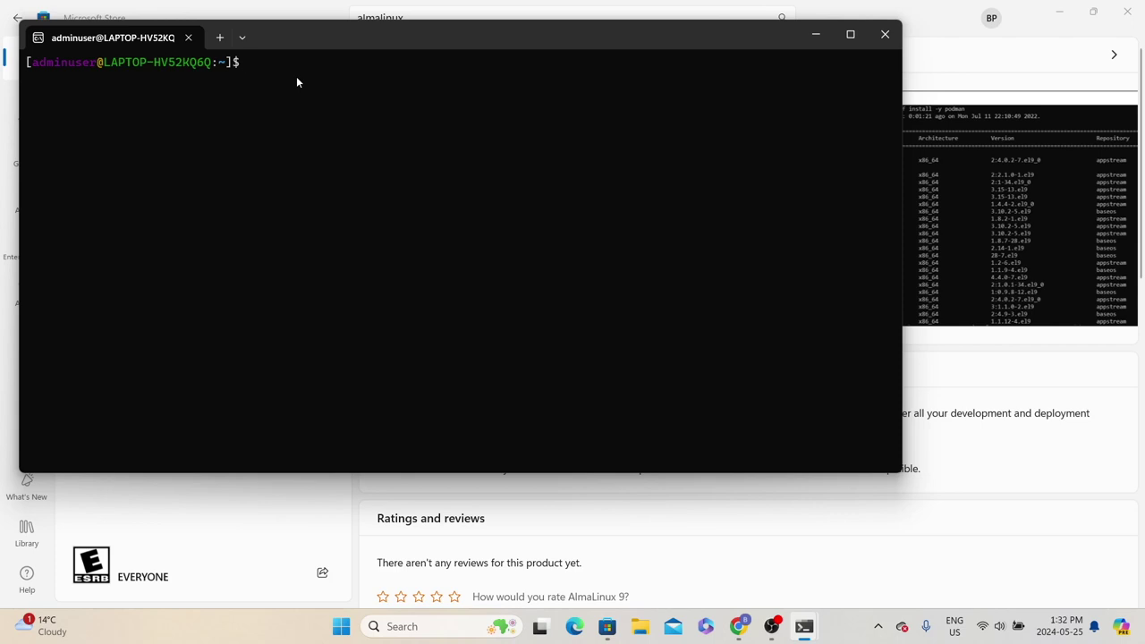
{"action": "left_click", "coordinate": [885, 34]}
{"action": "left_click", "coordinate": [792, 623]}
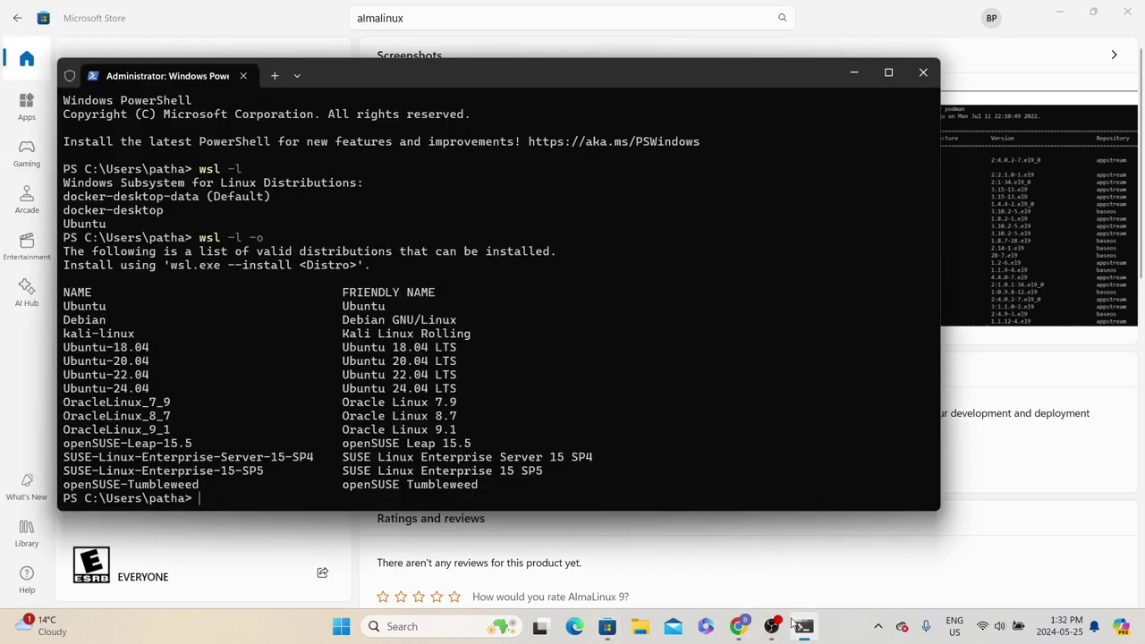
Run wsl -l to confirm AlmaLinuxOS-9 is listed alongside Ubuntu, then open File Explorer
{"action": "type", "text": "wsl -l"}
{"action": "key", "text": "Return"}
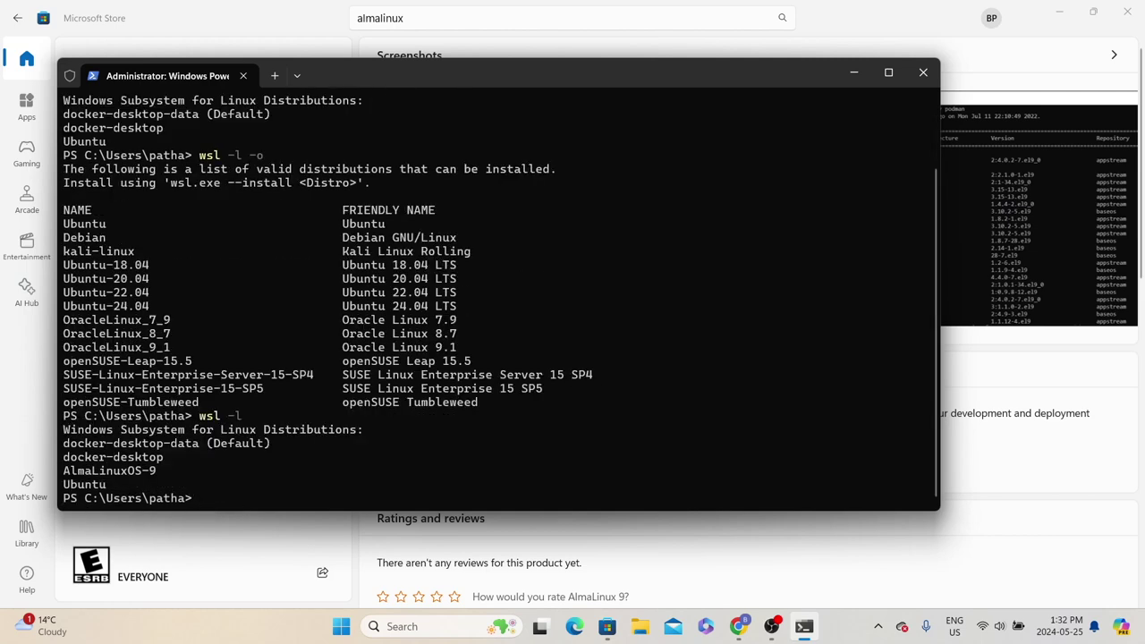
{"action": "left_click_drag", "start_coordinate": [112, 488], "coordinate": [65, 491]}
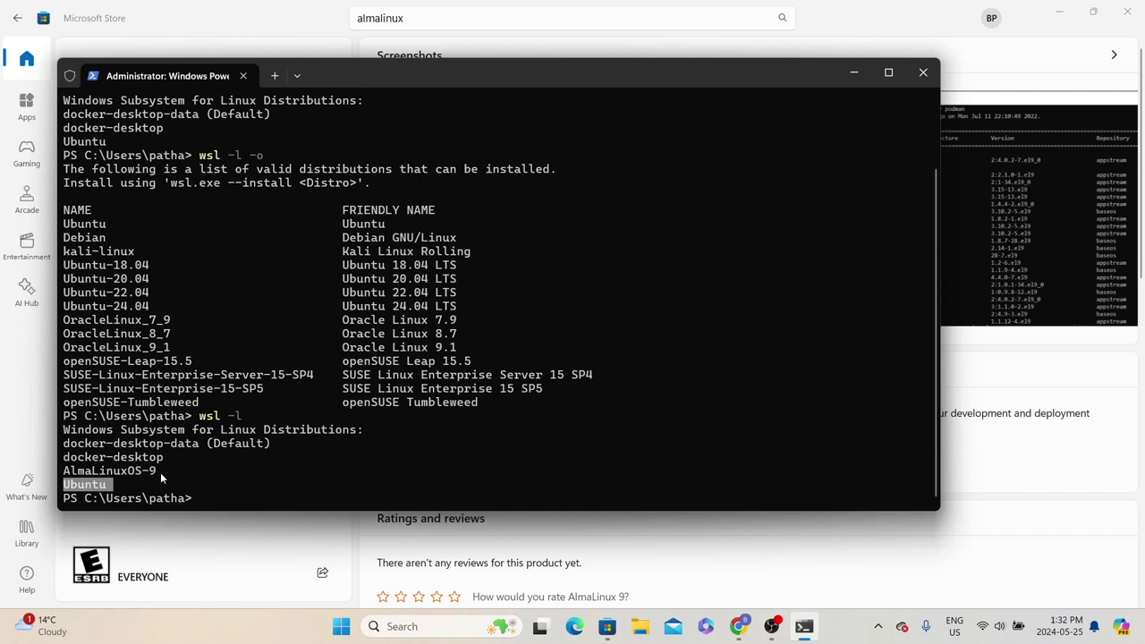
{"action": "left_click_drag", "start_coordinate": [160, 473], "coordinate": [65, 476]}
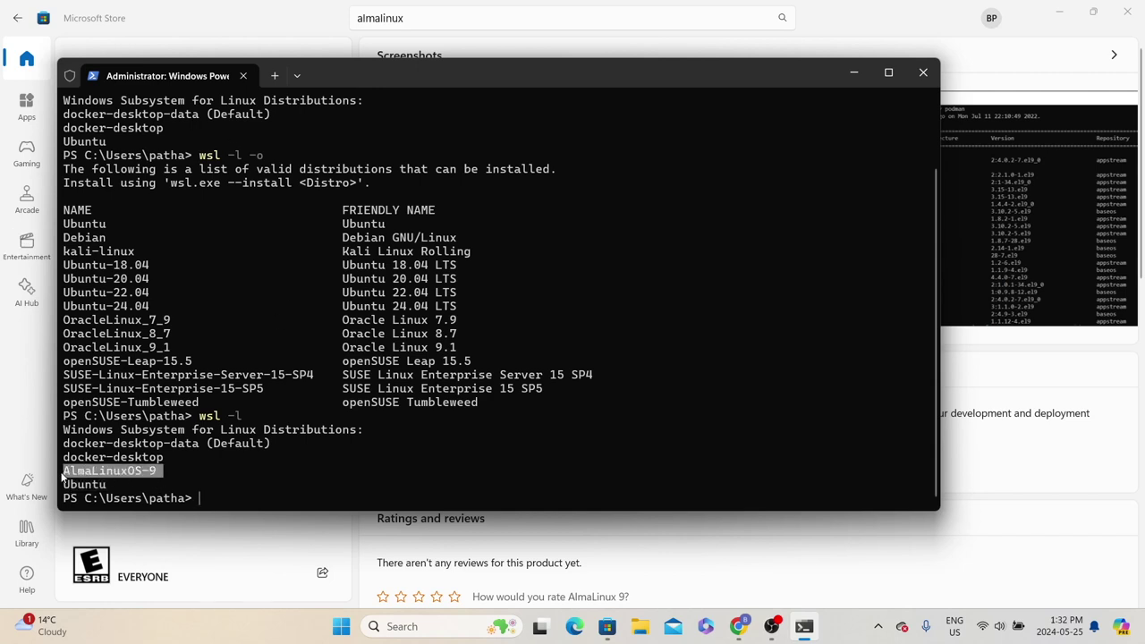
{"action": "left_click_drag", "start_coordinate": [113, 491], "coordinate": [61, 482]}
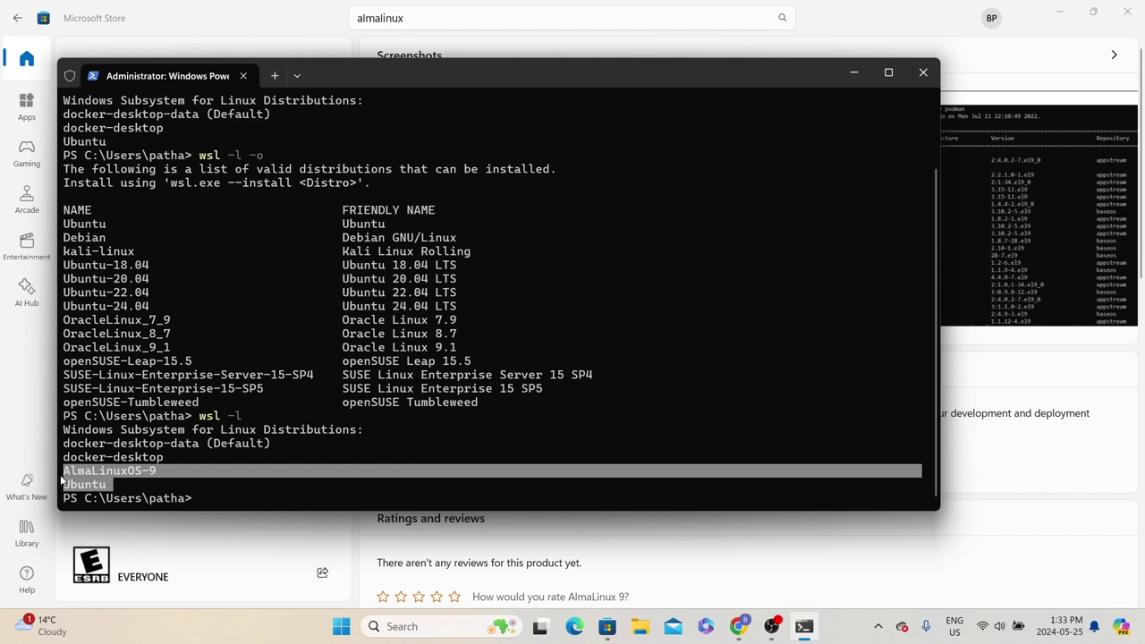
{"action": "left_click", "coordinate": [640, 626]}
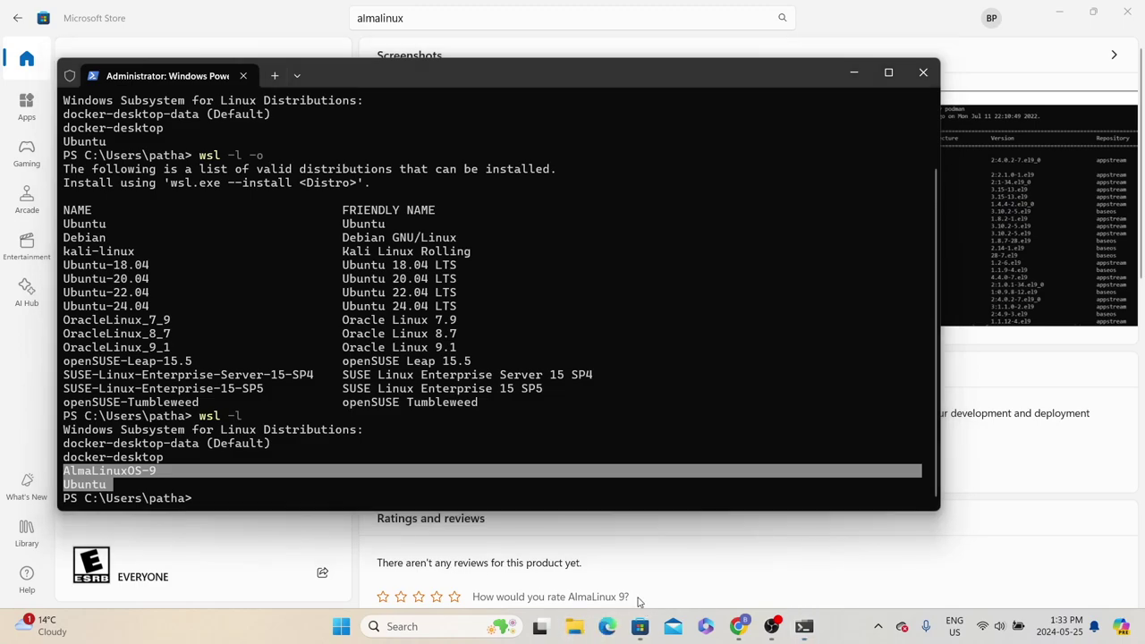
{"action": "scroll", "coordinate": [98, 532], "scroll_direction": "down", "scroll_amount": 2}
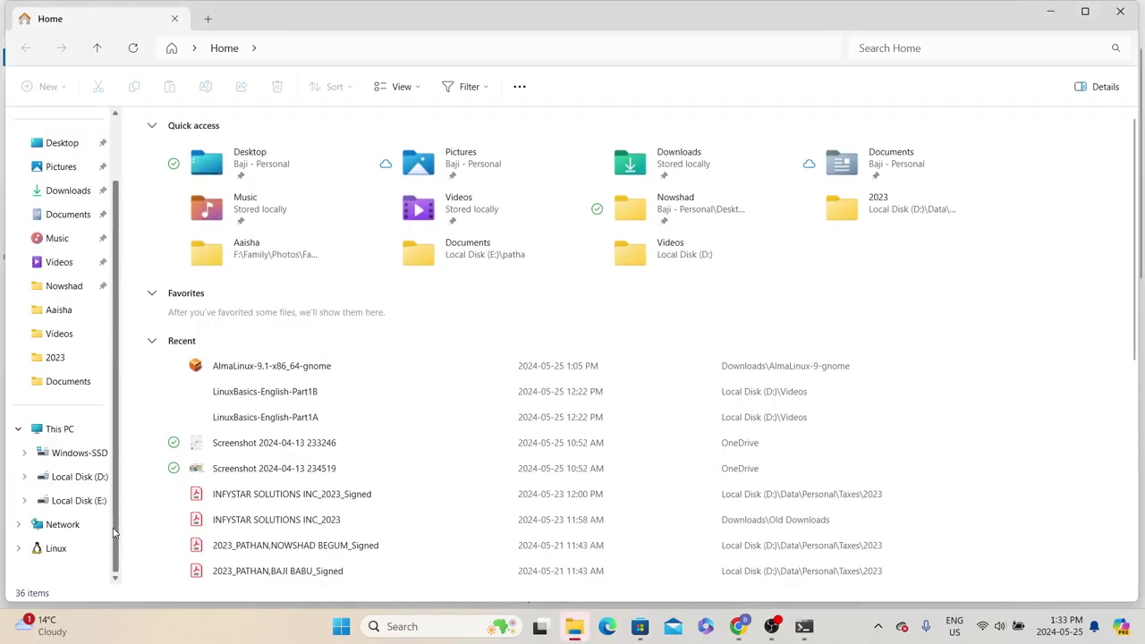
Go to File Explorer's Linux location and open the AlmaLinuxOS-9 folder
{"action": "left_click", "coordinate": [53, 549]}
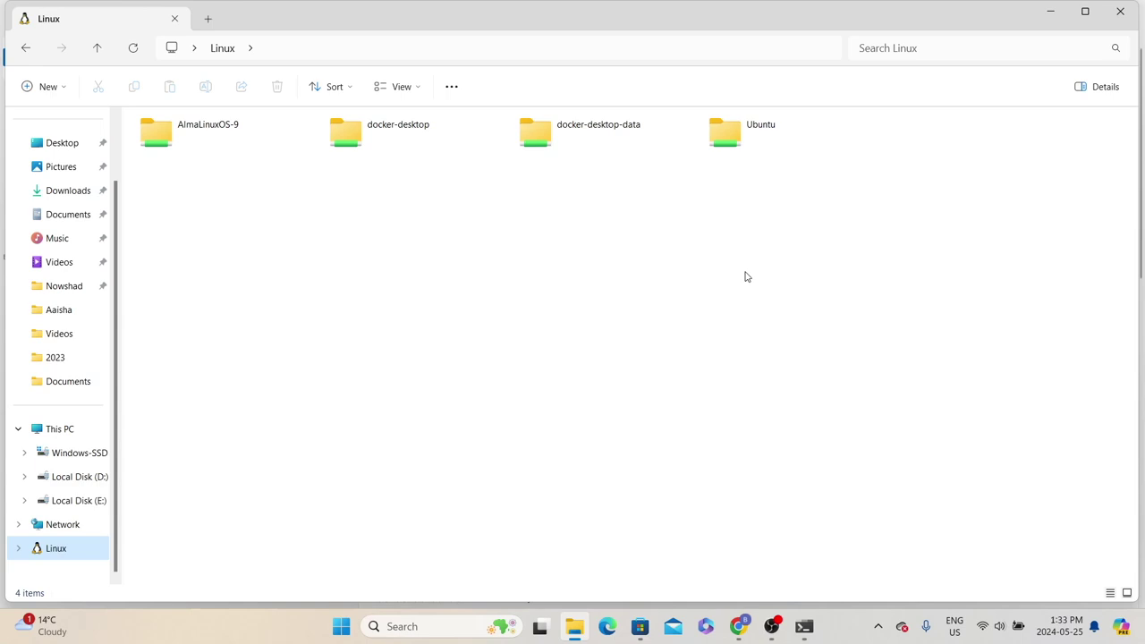
{"action": "left_click", "coordinate": [727, 148]}
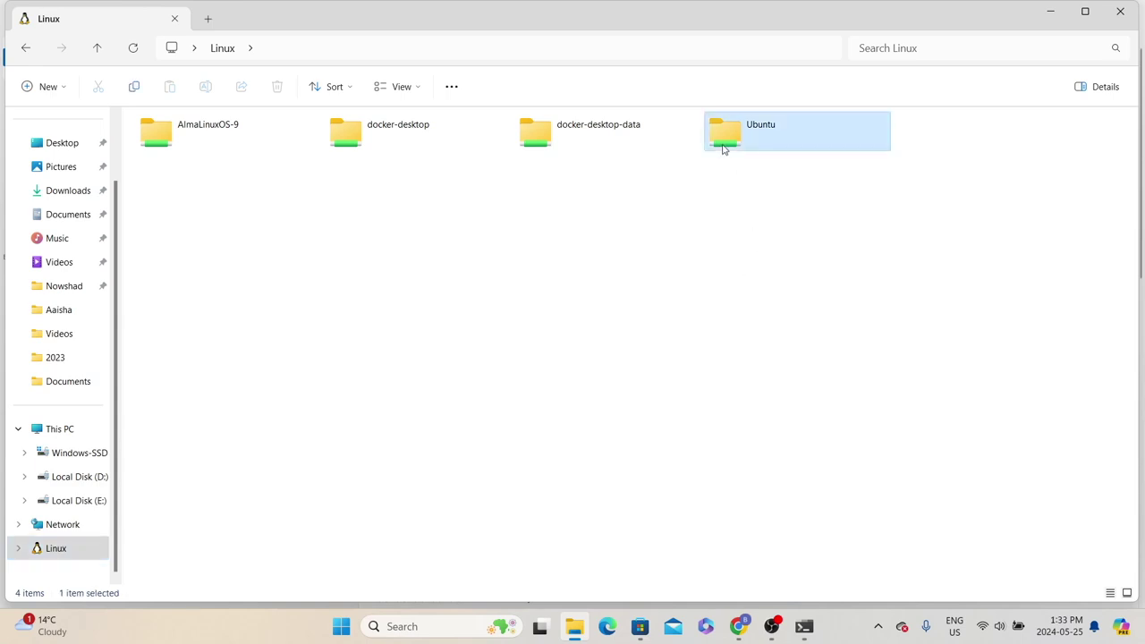
{"action": "double_click", "coordinate": [200, 142]}
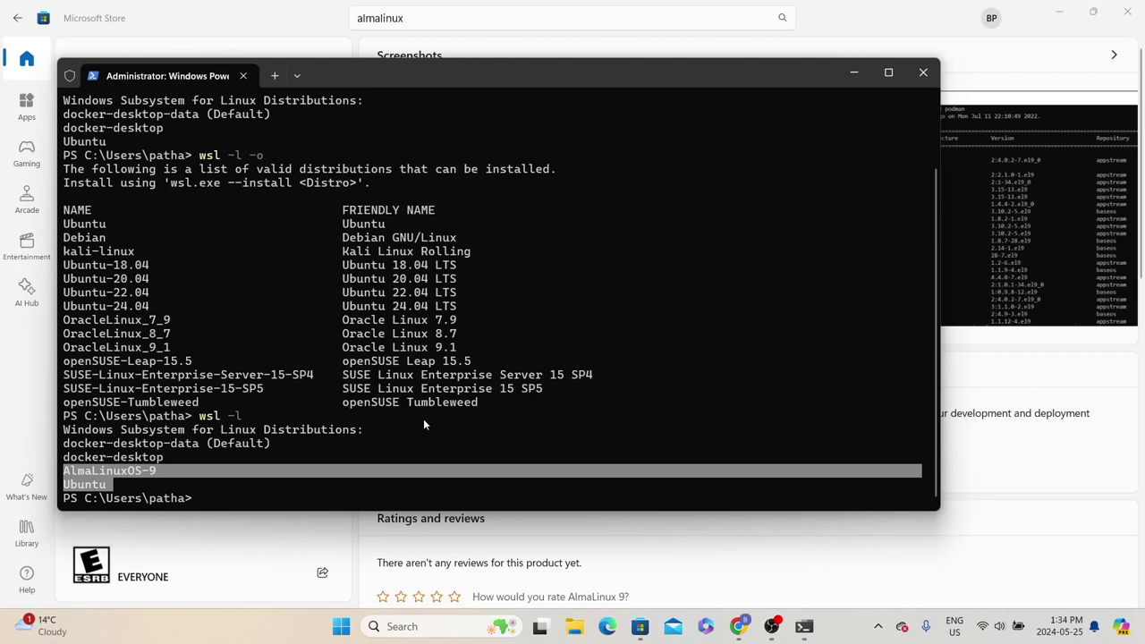
Run wsl --unregister Ubuntu and check its confirmation output
{"action": "type", "text": "wsl --"}
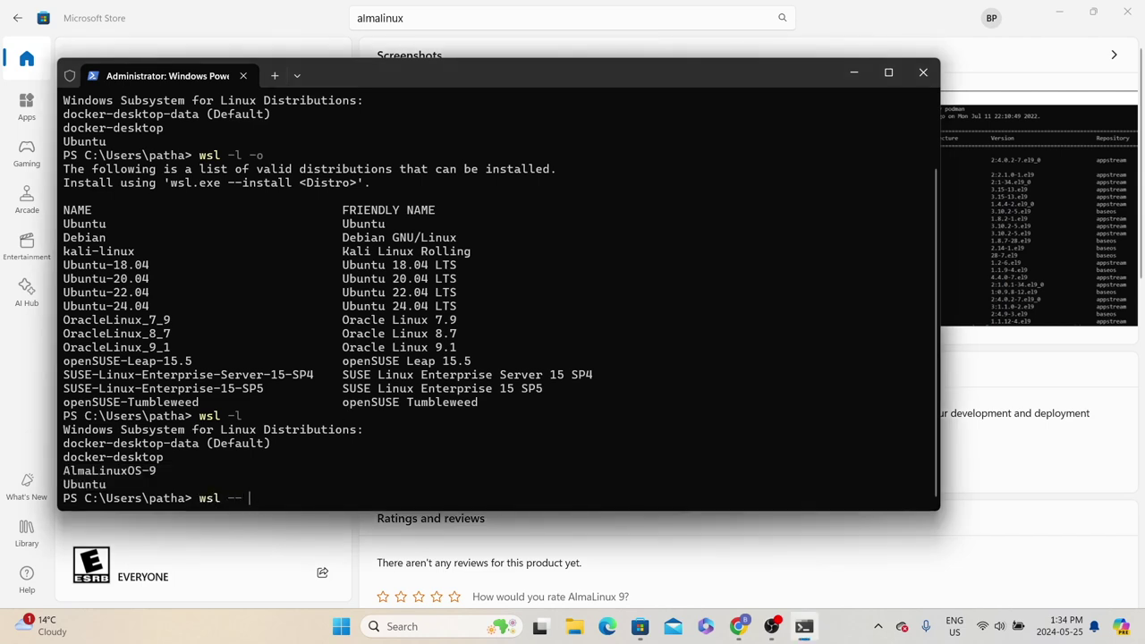
{"action": "key", "text": "BackSpace"}
{"action": "type", "text": "unregister Ubuntu"}
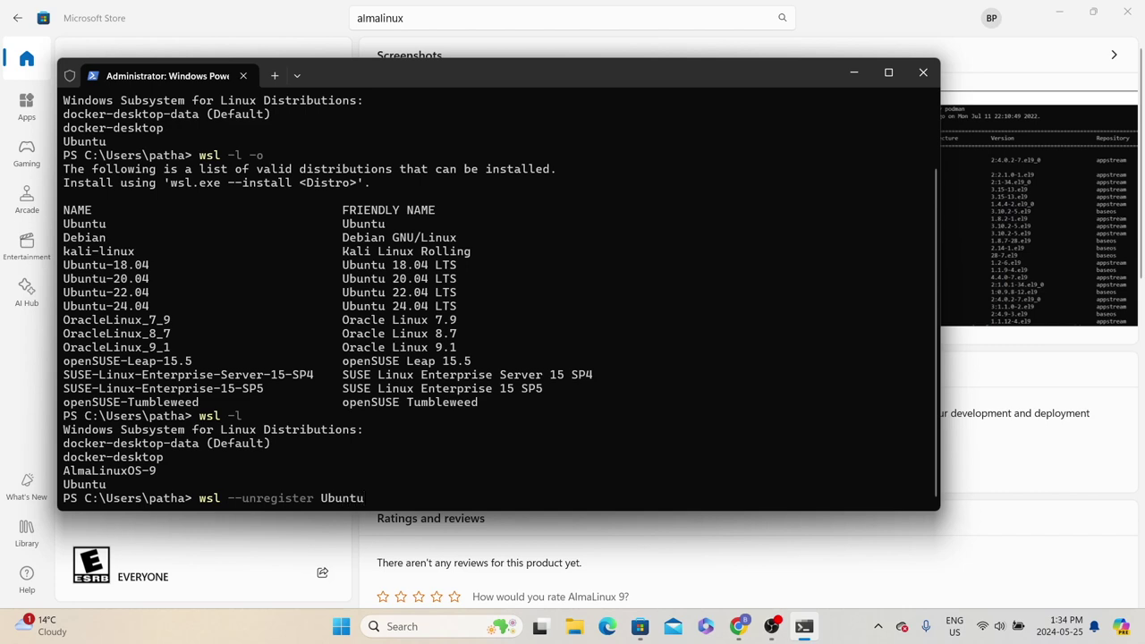
{"action": "key", "text": "Return"}
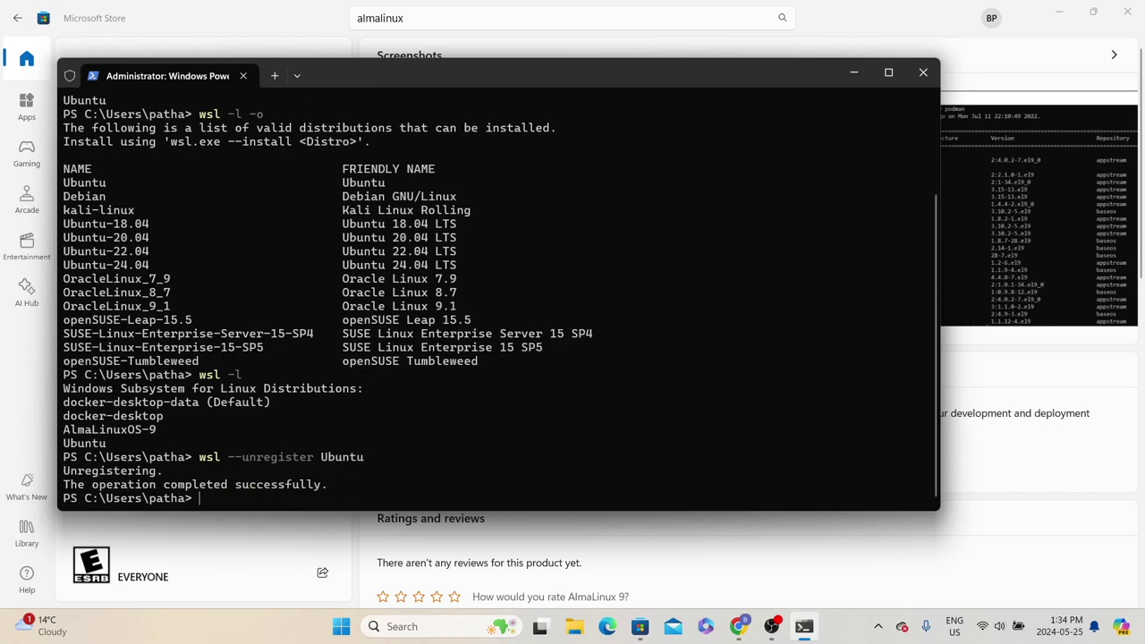
{"action": "left_click_drag", "start_coordinate": [161, 471], "coordinate": [71, 485]}
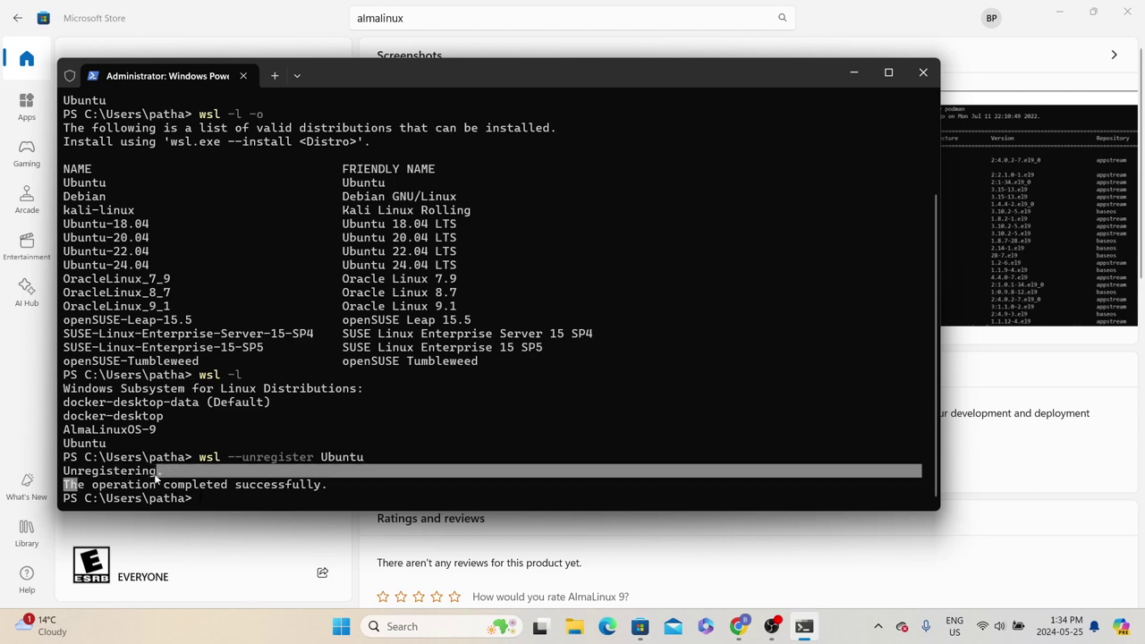
{"action": "left_click", "coordinate": [93, 487]}
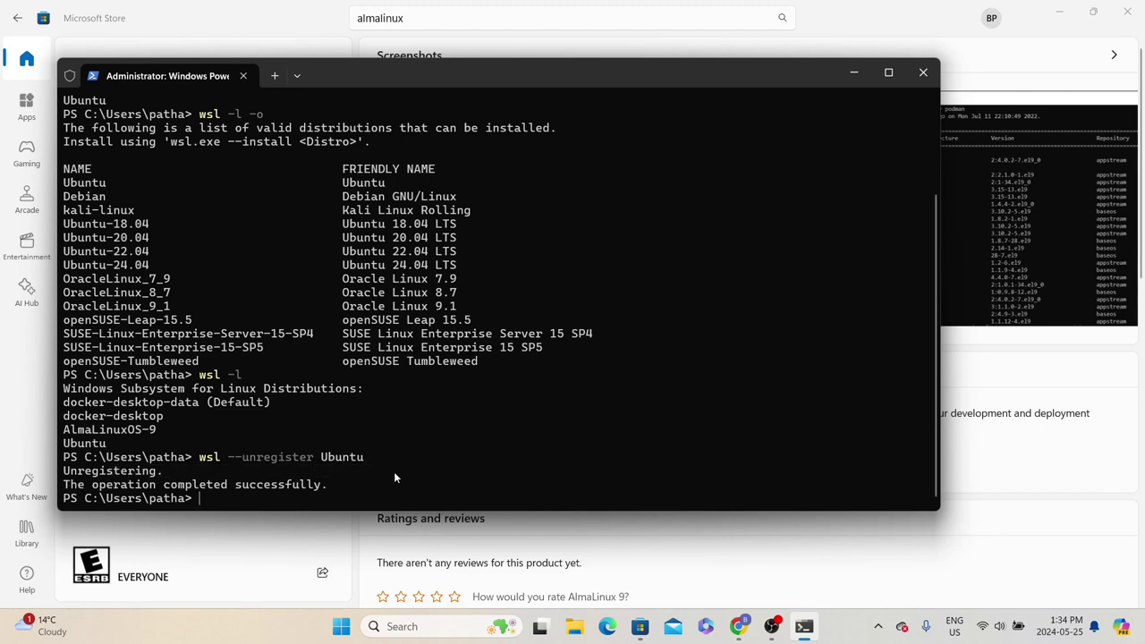
Run wsl -l to confirm only docker-desktop-data, docker-desktop and AlmaLinuxOS-9 remain
{"action": "type", "text": "wsl -l"}
{"action": "key", "text": "Return"}
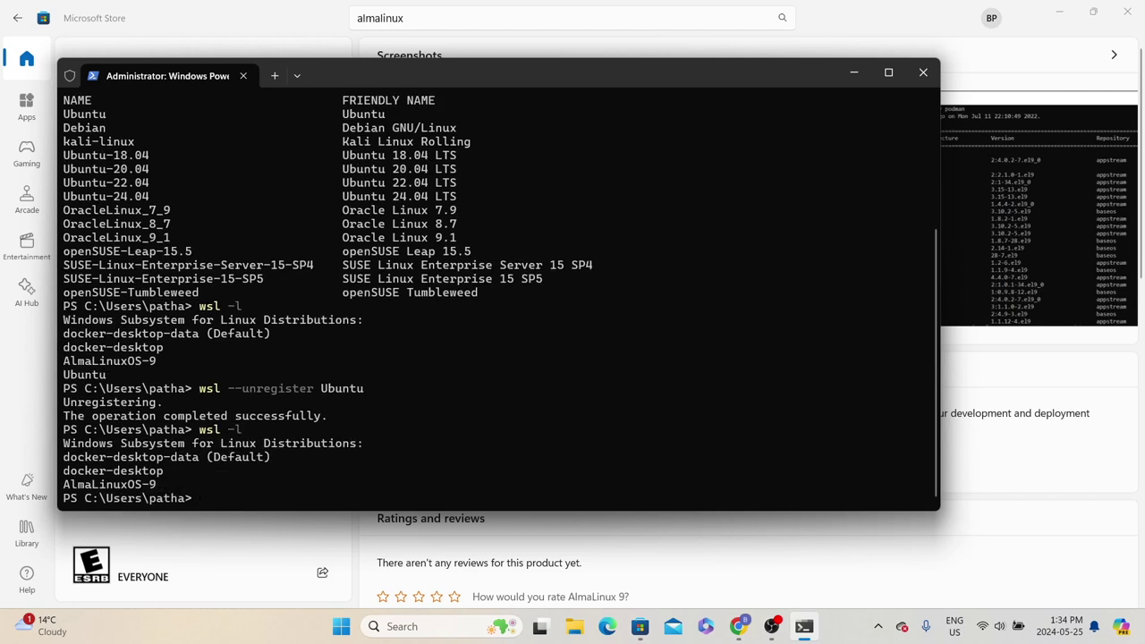
{"action": "left_click_drag", "start_coordinate": [159, 480], "coordinate": [64, 445]}
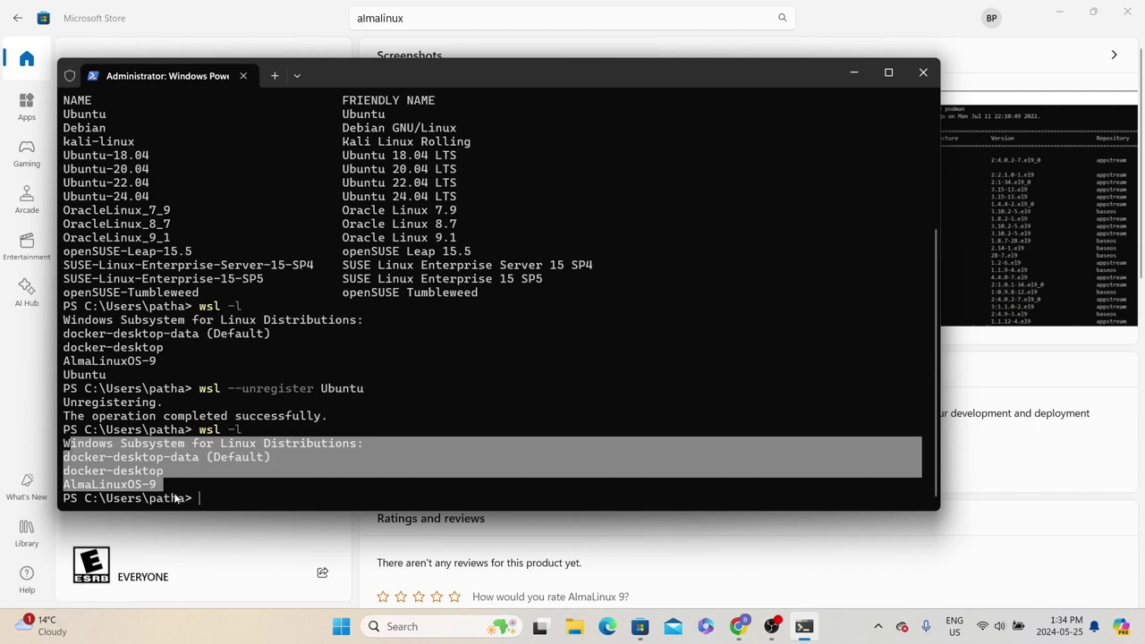
In Settings > Apps > Installed apps, filter by 'ubu' and uninstall the Ubuntu app, confirming the prompt
{"action": "left_click", "coordinate": [427, 624]}
{"action": "type", "text": "settings"}
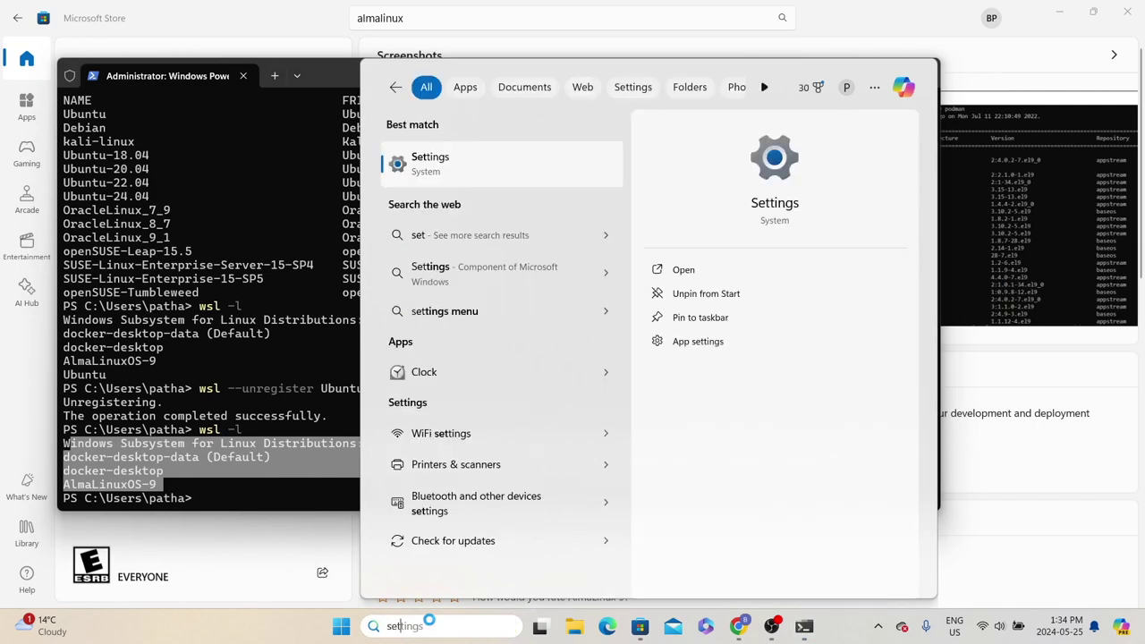
{"action": "left_click", "coordinate": [433, 174]}
{"action": "left_click", "coordinate": [56, 309]}
{"action": "left_click", "coordinate": [394, 109]}
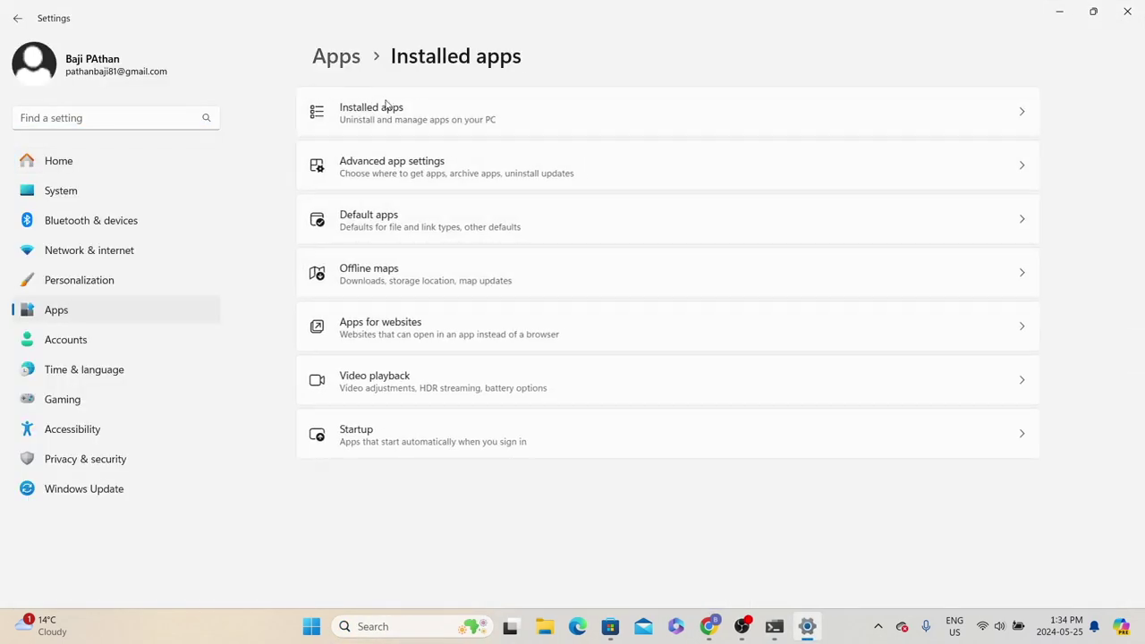
{"action": "type", "text": "ubu"}
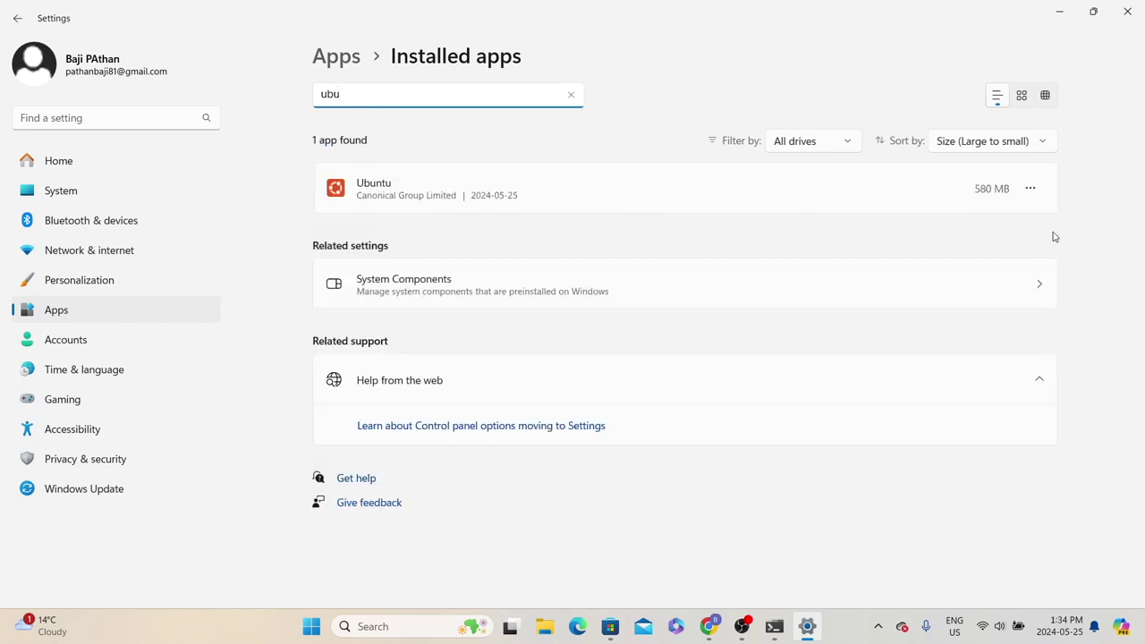
{"action": "left_click", "coordinate": [1031, 189]}
{"action": "left_click", "coordinate": [921, 269]}
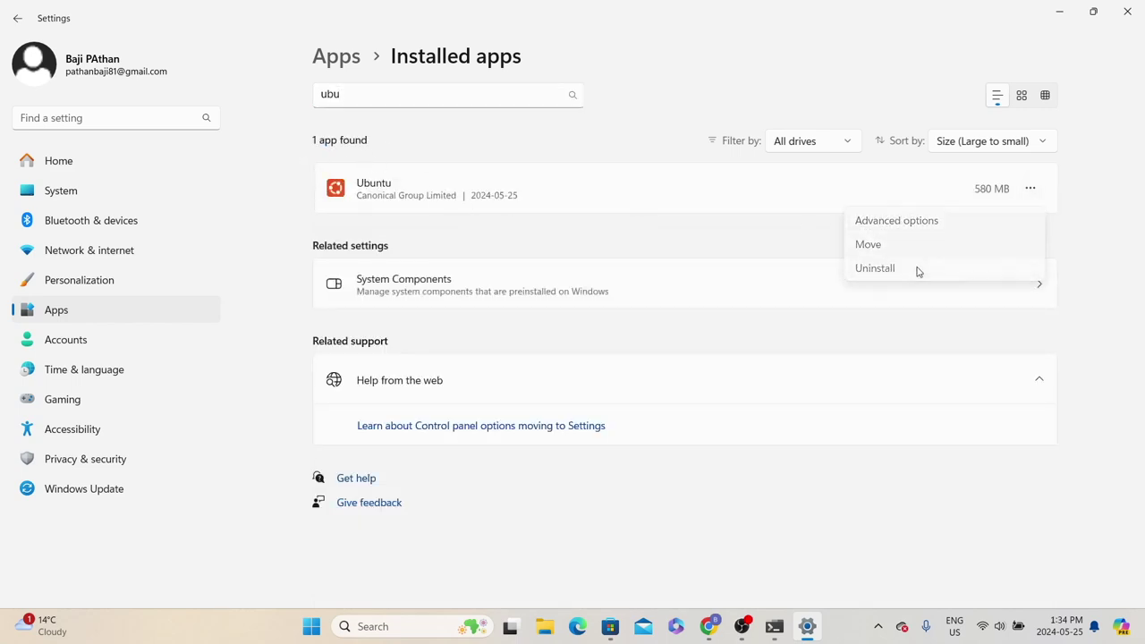
{"action": "left_click", "coordinate": [1027, 282]}
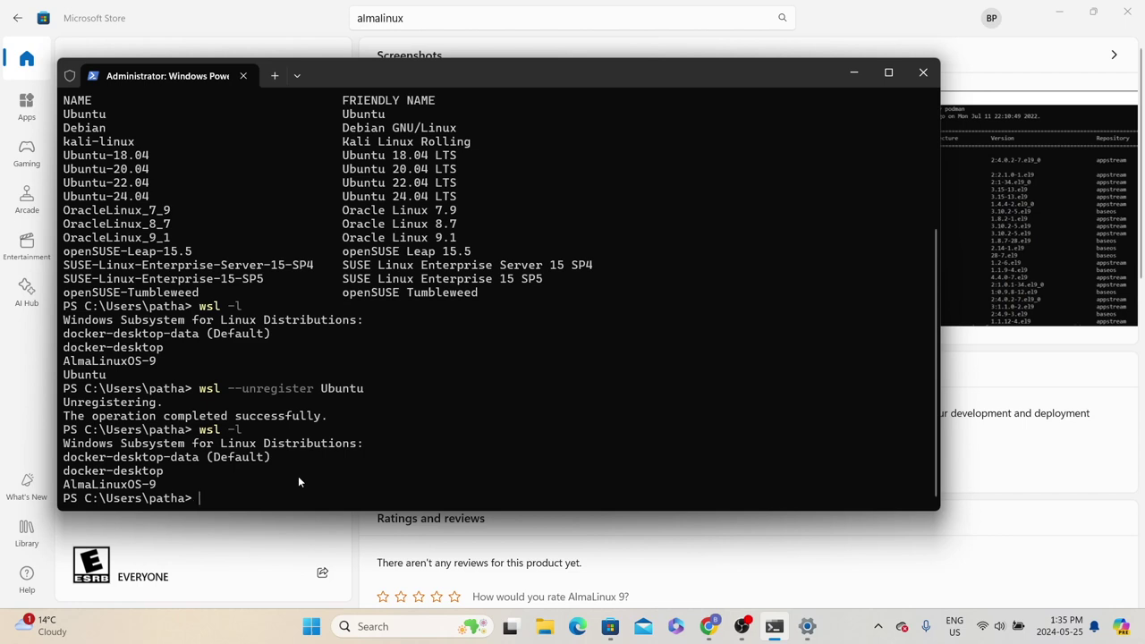
Print the WSL help with 'wsl --i' and highlight the --uninstall option's description
{"action": "type", "text": "wsl --i"}
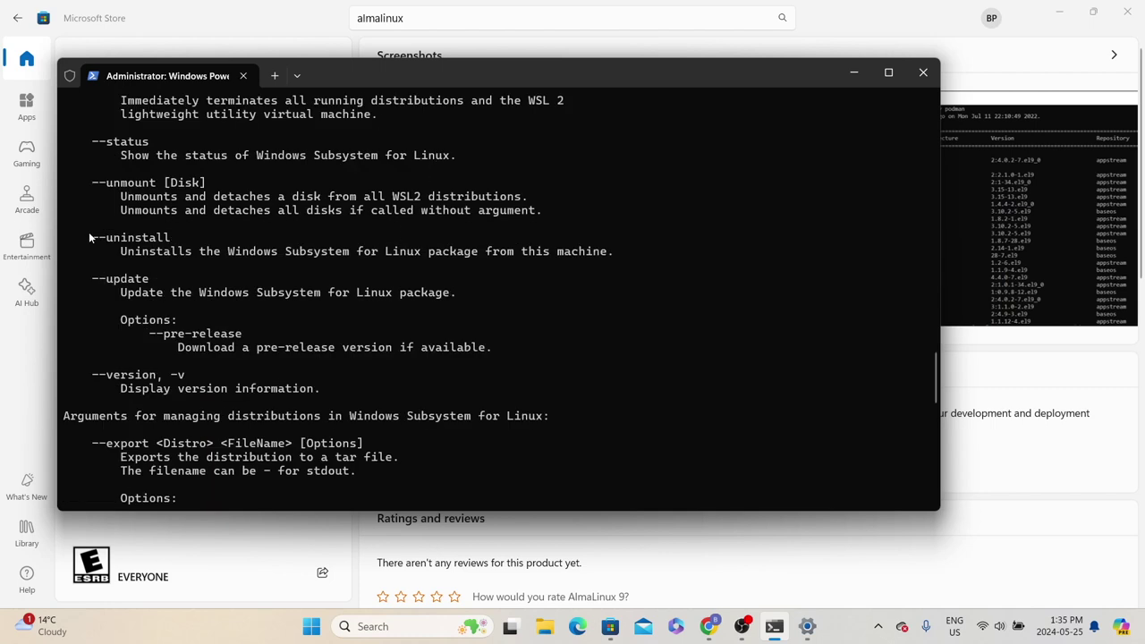
{"action": "left_click_drag", "start_coordinate": [86, 237], "coordinate": [319, 258]}
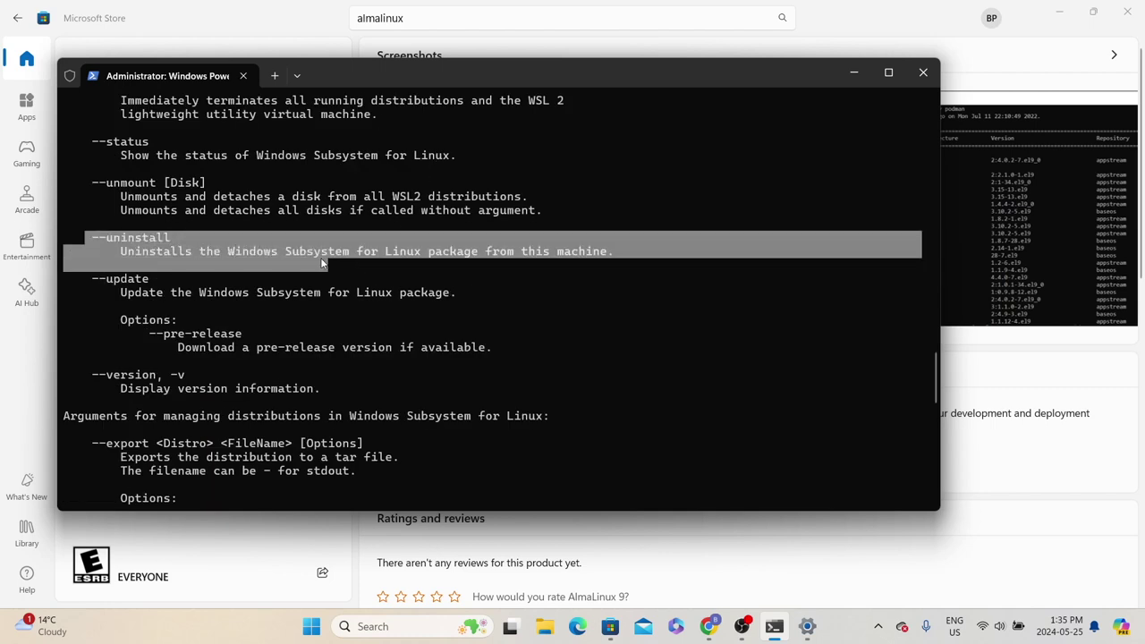